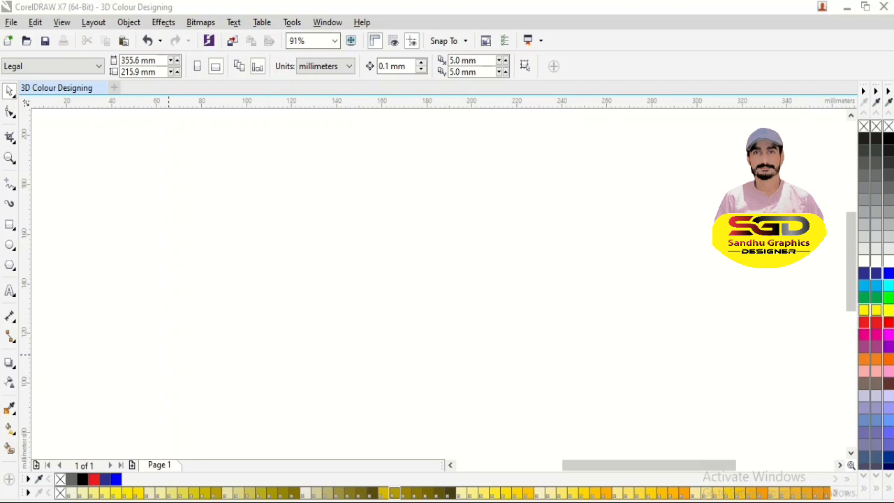
# - Draw an upright rectangle about 39 mm wide and 71 mm high and move it about 39 mm to the right
pyautogui.press('F6')
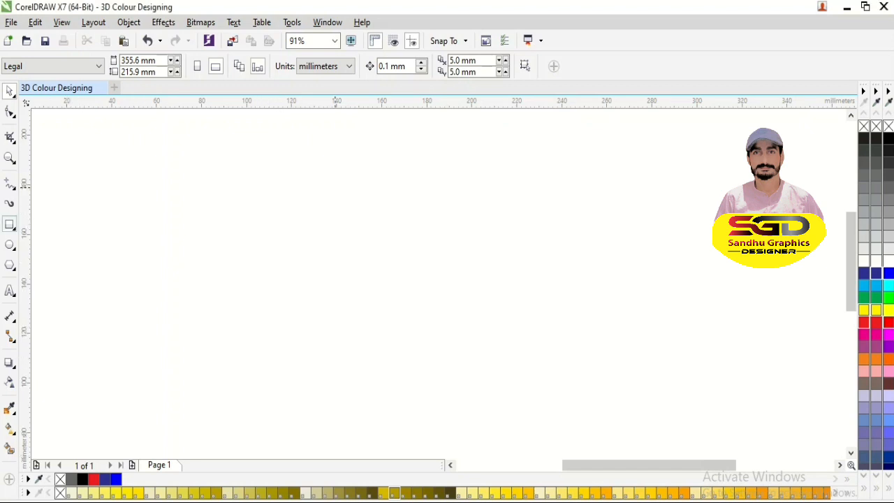
pyautogui.moveTo(335, 187); pyautogui.dragTo(423, 363)
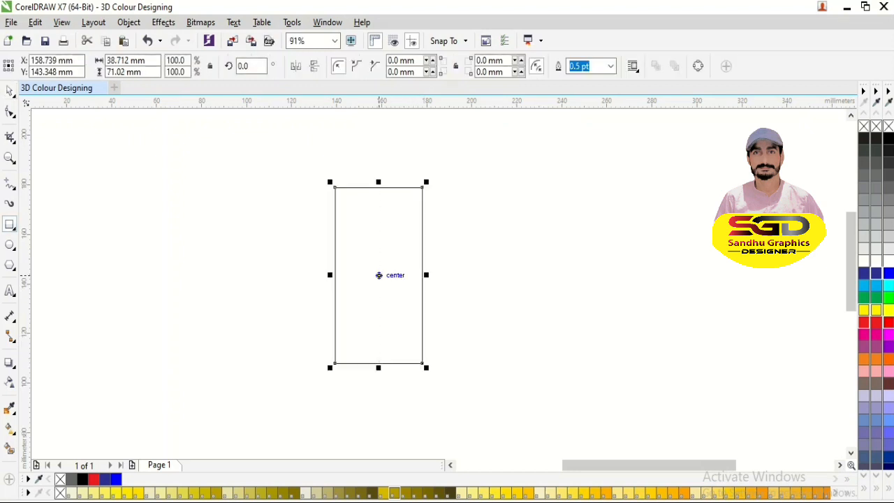
pyautogui.press('space')
pyautogui.moveTo(378, 275); pyautogui.dragTo(465, 275)
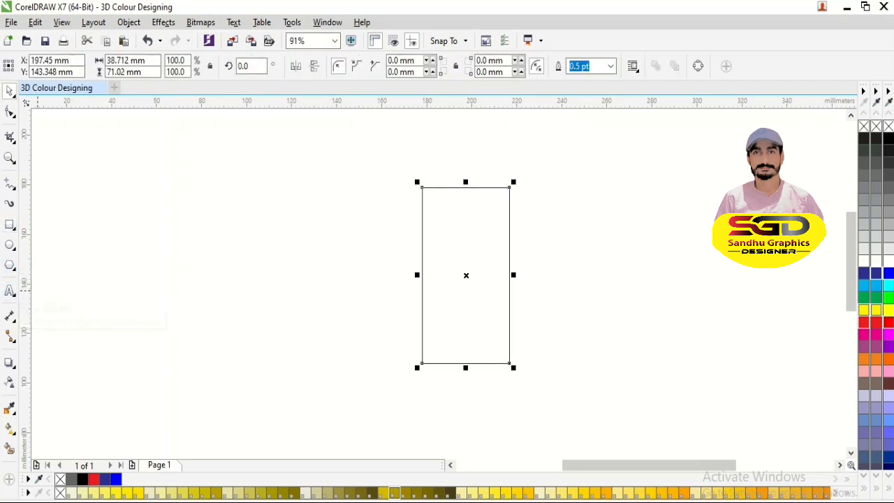
# - Add the text label "size 20 /100" and center it above the rectangle
pyautogui.click(10, 290)
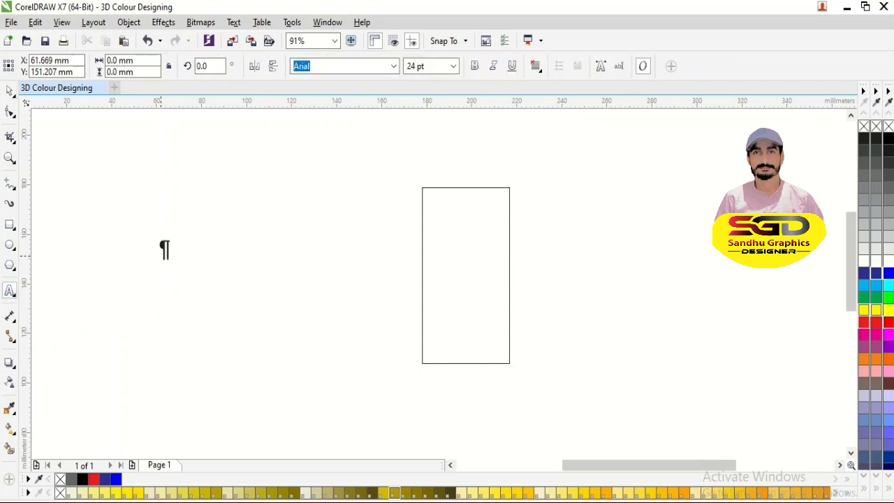
pyautogui.write('size ')
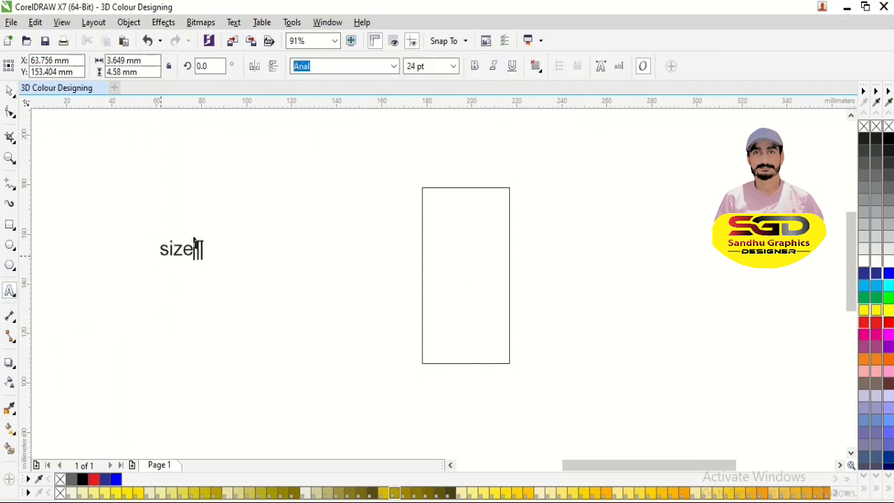
pyautogui.write('20')
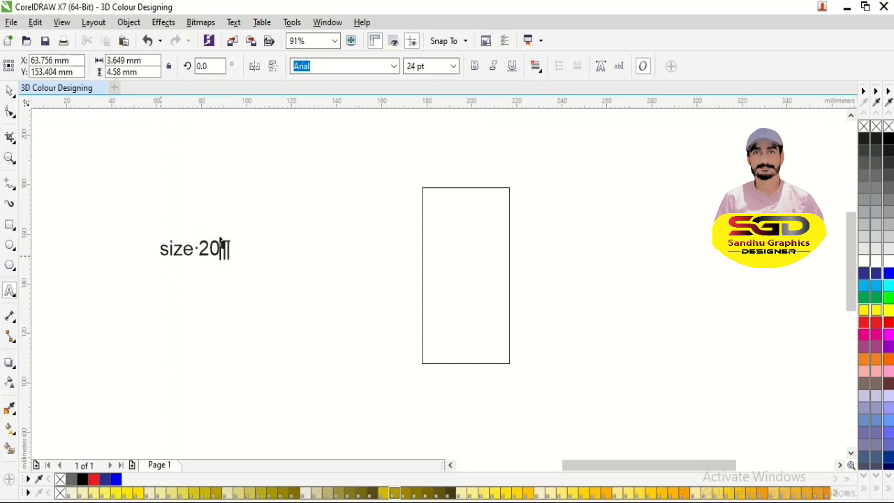
pyautogui.write(' /100')
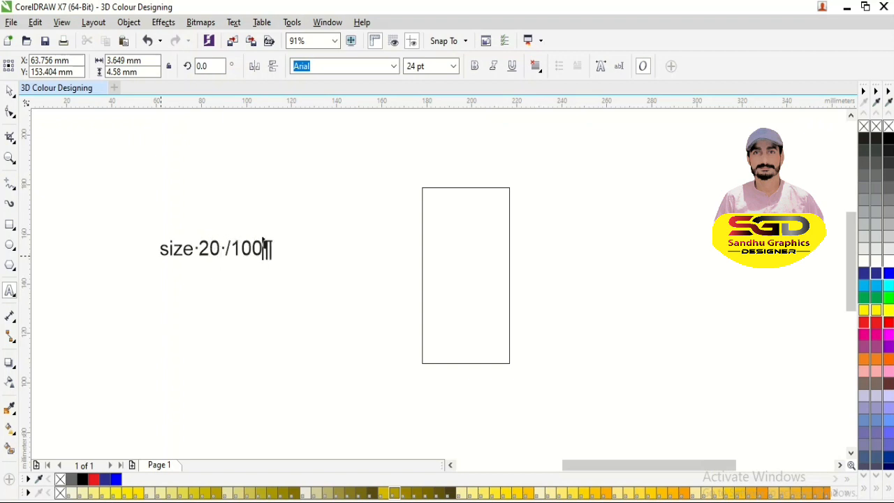
pyautogui.click(9, 91)
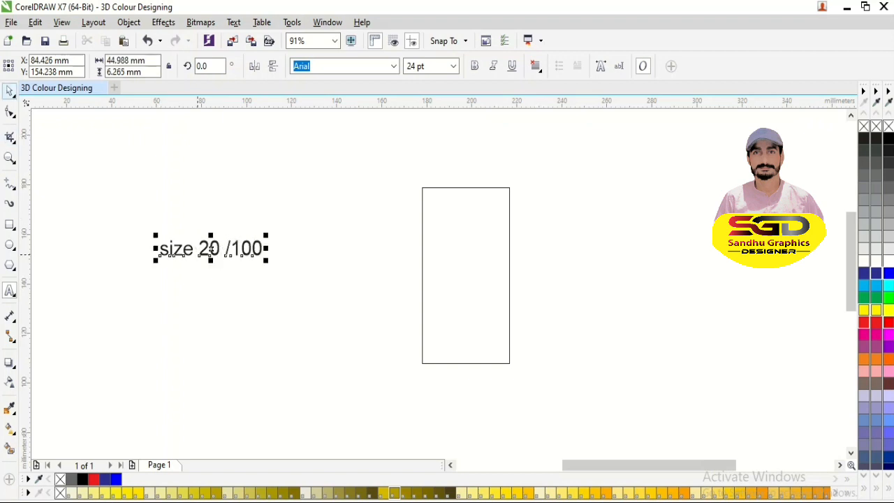
pyautogui.moveTo(211, 249); pyautogui.dragTo(465, 156)
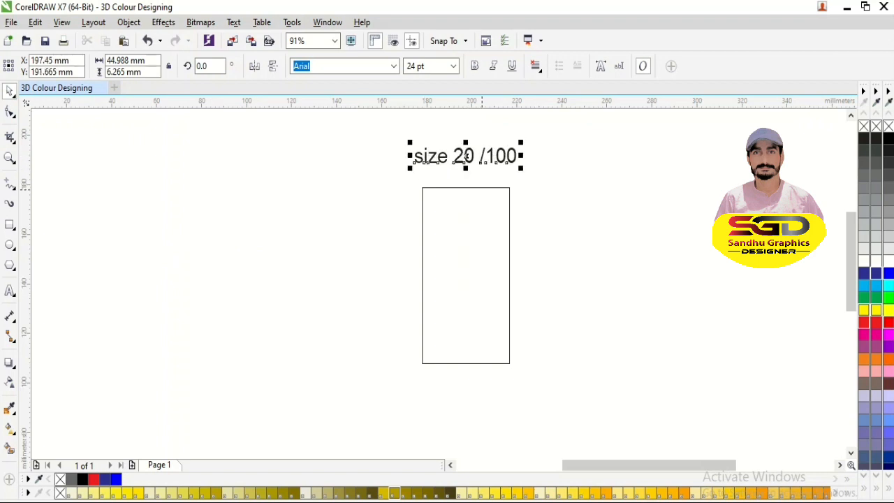
# - Set the rectangle's size to 20 mm wide by 100 mm high
pyautogui.click(482, 187)
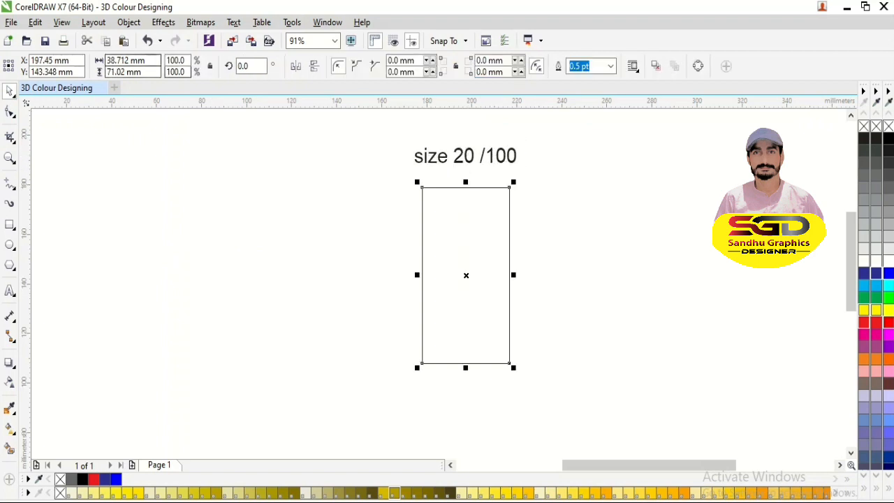
pyautogui.press('Escape')
pyautogui.click(348, 66)
pyautogui.click(348, 66)
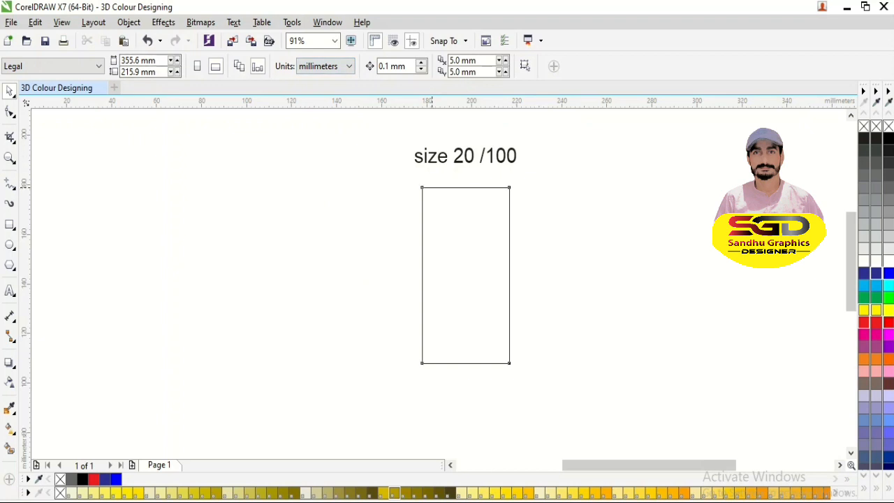
pyautogui.click(432, 187)
pyautogui.moveTo(149, 61); pyautogui.dragTo(99, 60)
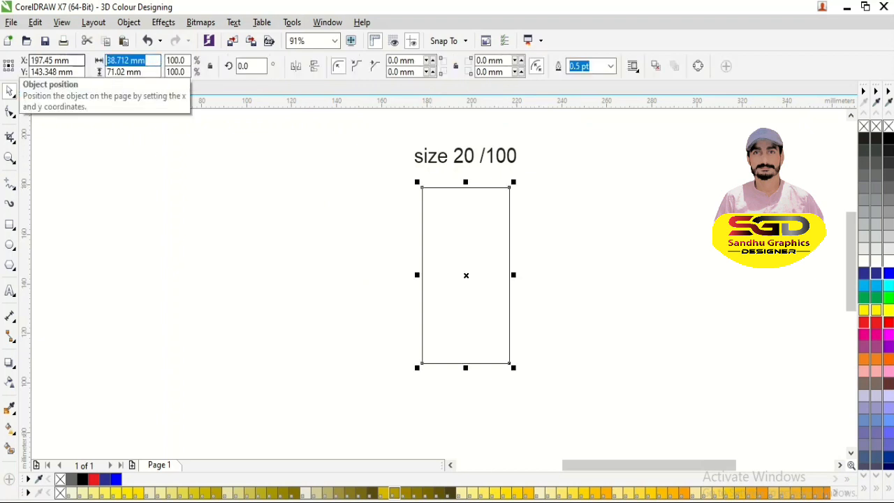
pyautogui.write('20')
pyautogui.press('Tab')
pyautogui.write('10')
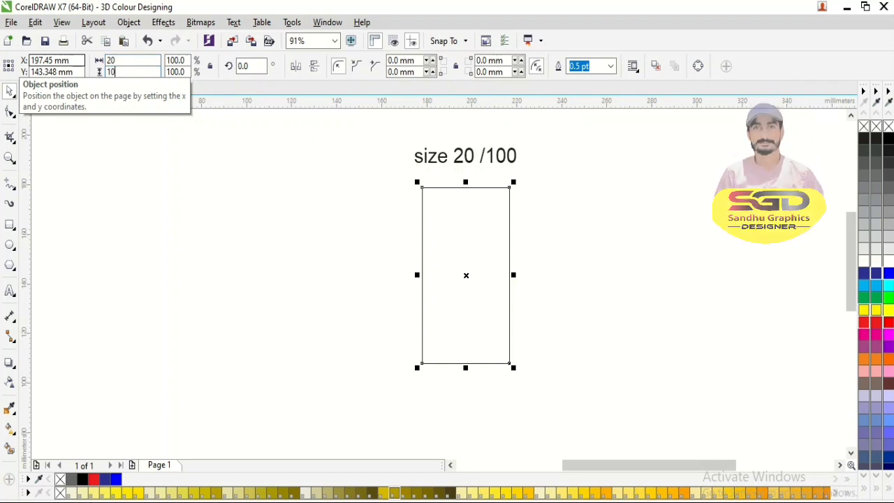
pyautogui.write('0')
pyautogui.press('Return')
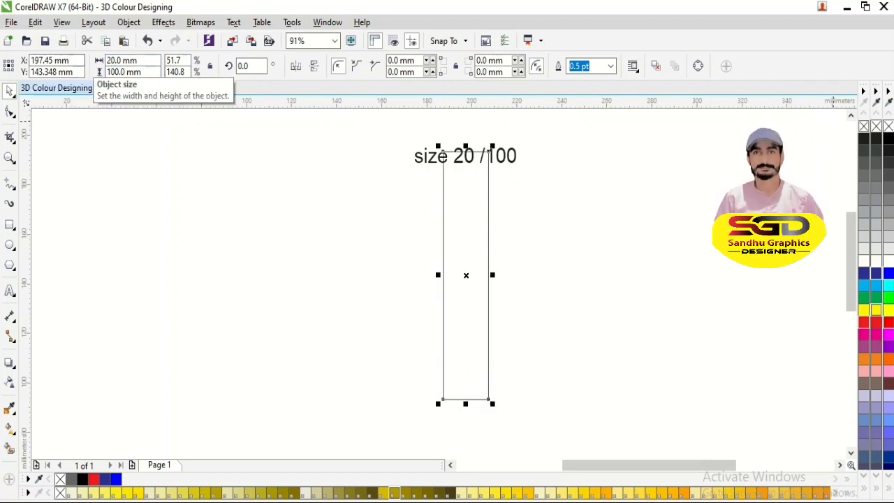
# - Shift the 20 by 100 mm rectangle to the left and place a duplicate beside it
pyautogui.click(850, 115)
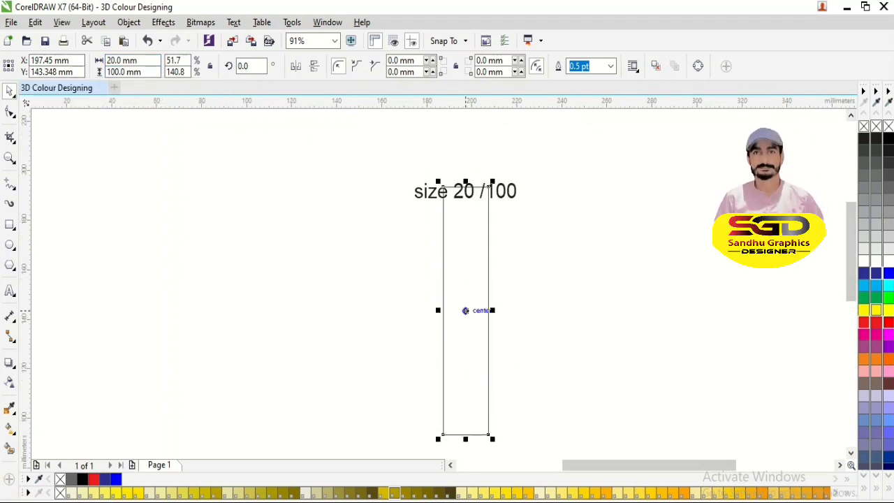
pyautogui.moveTo(466, 310); pyautogui.dragTo(347, 289)
pyautogui.rightClick(347, 290)
# - Move the size label above the right rectangle and place a copy above the left one
pyautogui.click(460, 196)
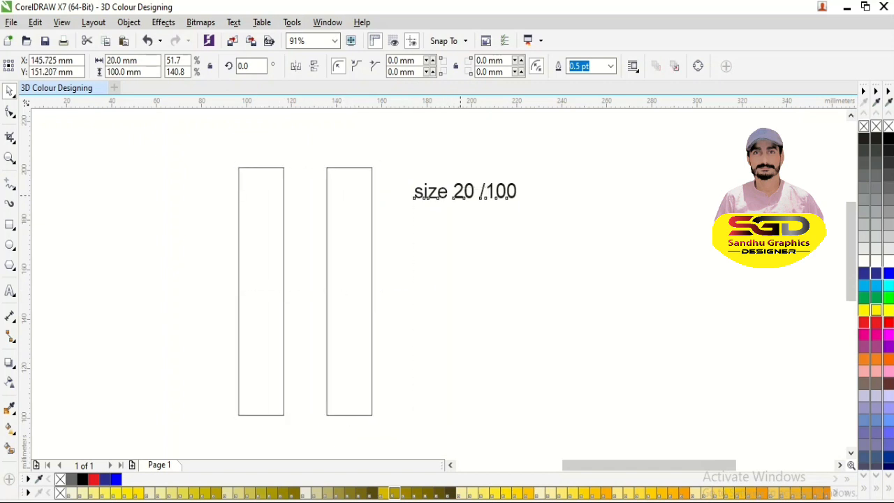
pyautogui.moveTo(460, 196); pyautogui.dragTo(251, 140)
pyautogui.rightClick(251, 140)
pyautogui.click(251, 141)
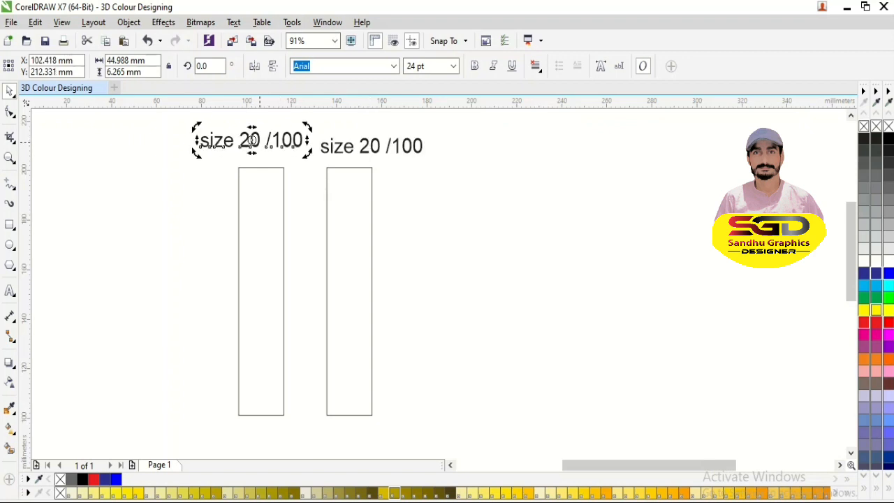
# - Change the label above the left rectangle to "size 40 /100"
pyautogui.doubleClick(251, 140)
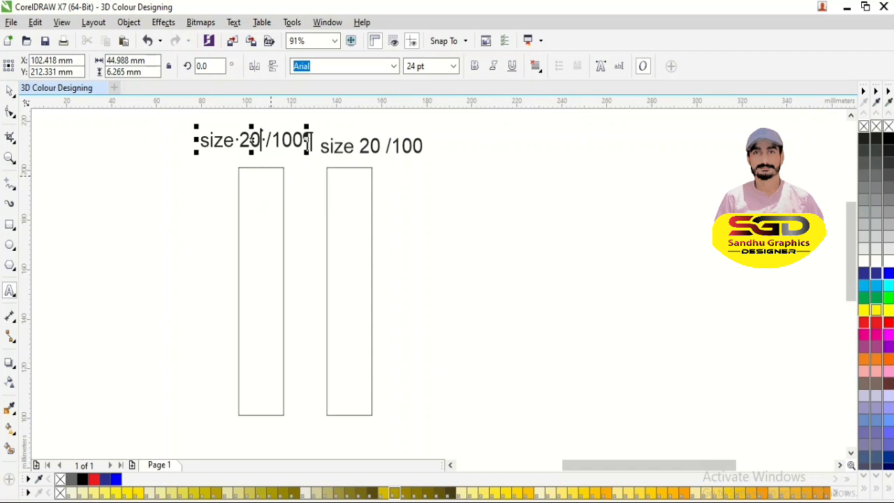
pyautogui.press('BackSpace')
pyautogui.press('BackSpace')
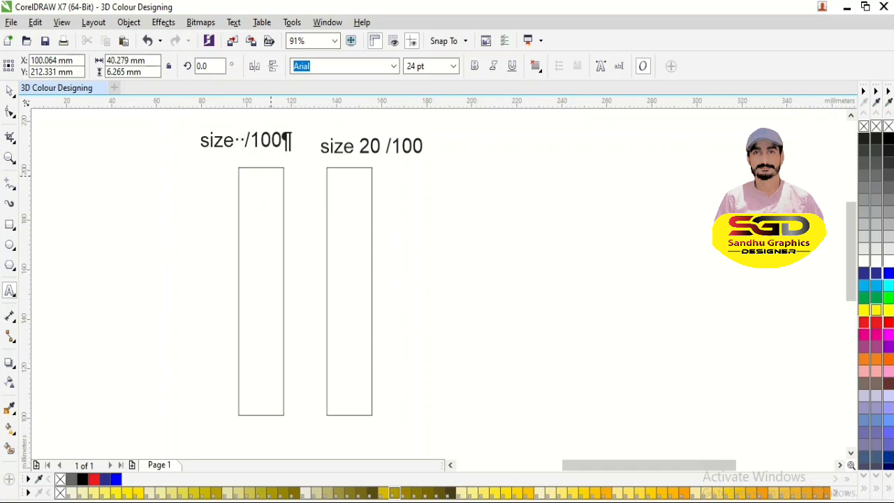
pyautogui.write('40')
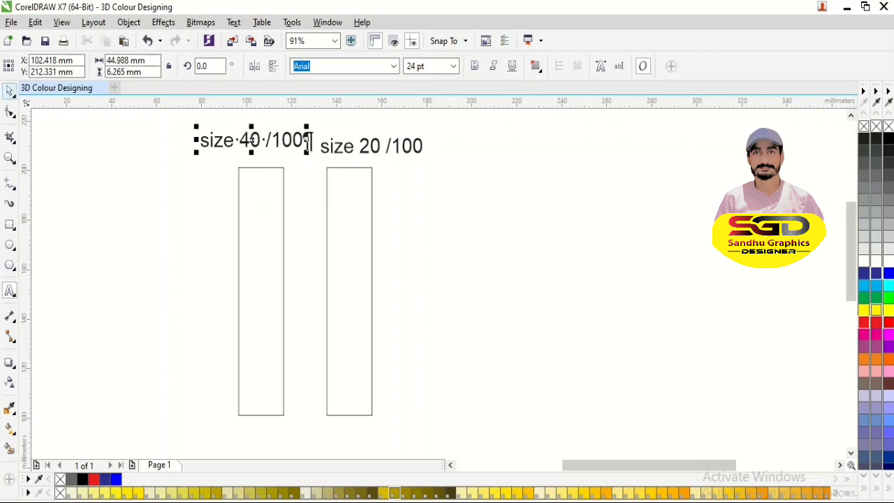
pyautogui.press('Escape')
pyautogui.press('Escape')
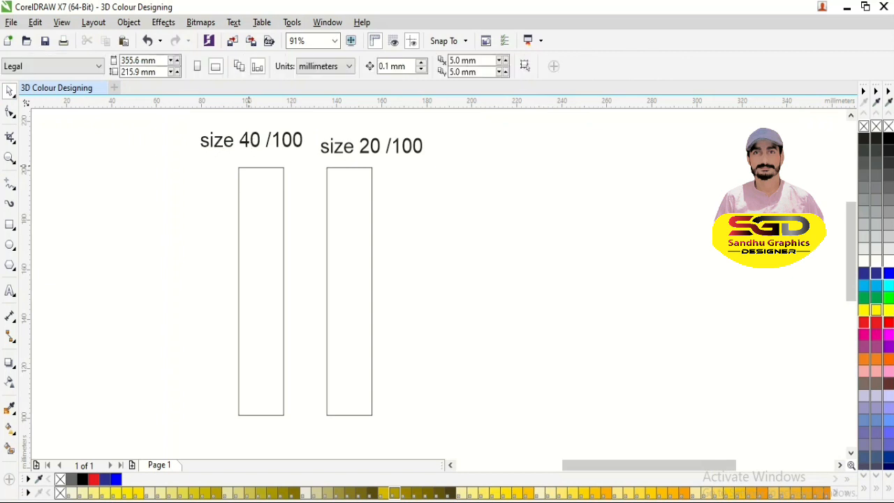
# - Set the left rectangle's width to 40 mm
pyautogui.click(247, 168)
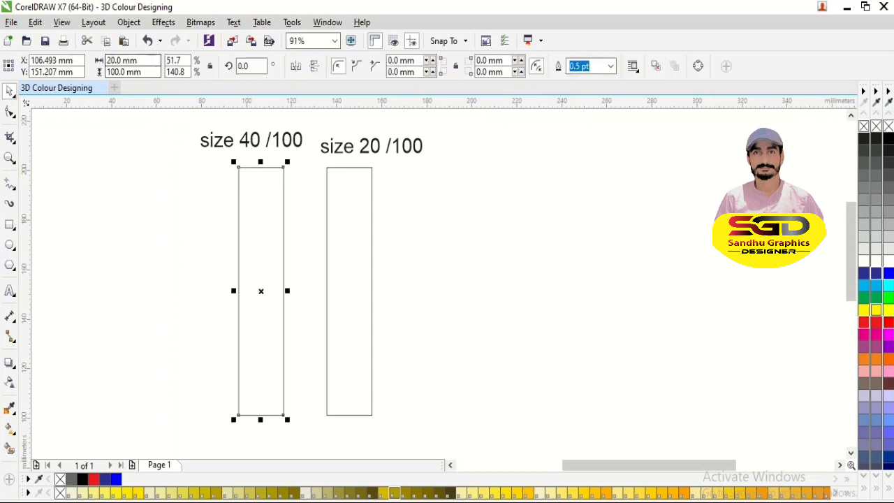
pyautogui.doubleClick(125, 61)
pyautogui.write('410')
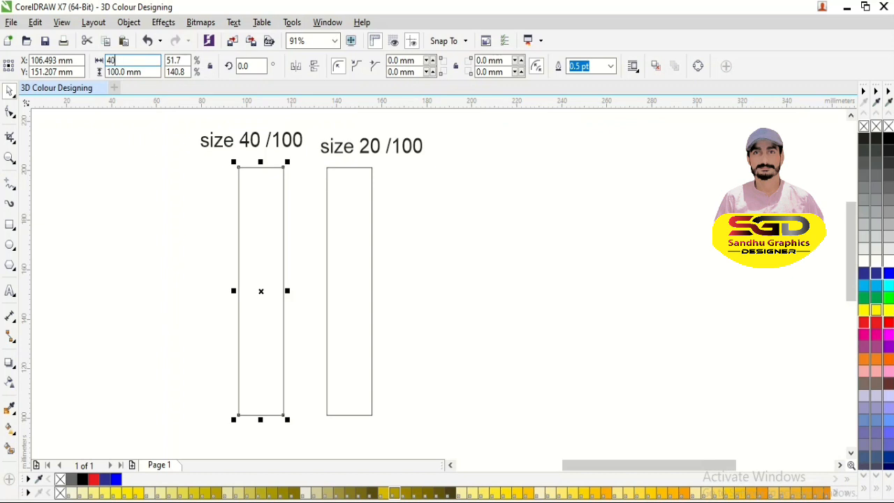
pyautogui.press('Return')
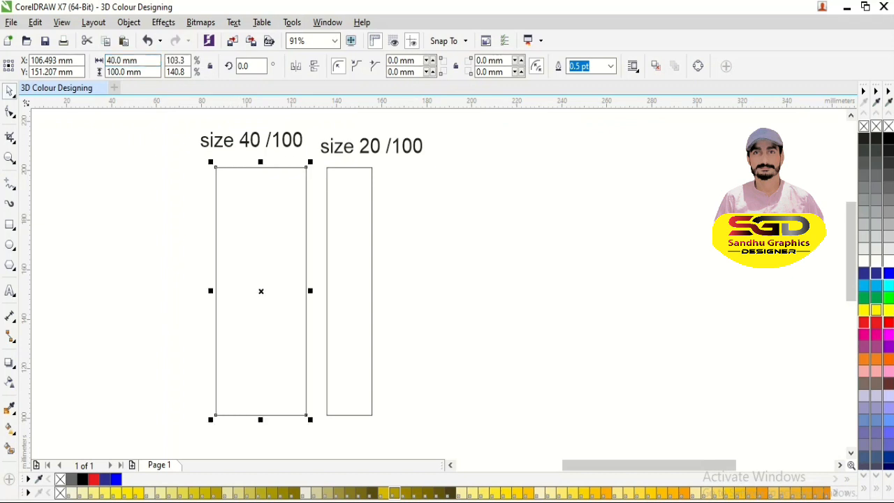
pyautogui.press('Escape')
# - Delete both size labels above the rectangles
pyautogui.click(253, 140)
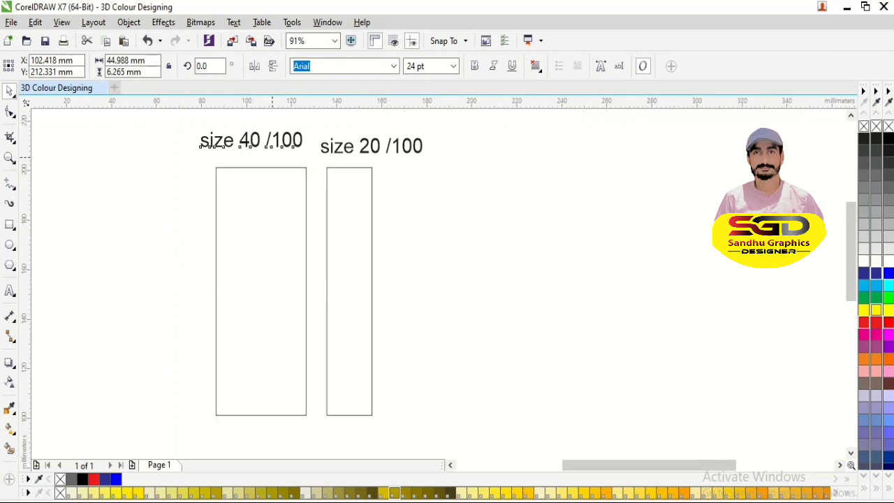
pyautogui.press('Escape')
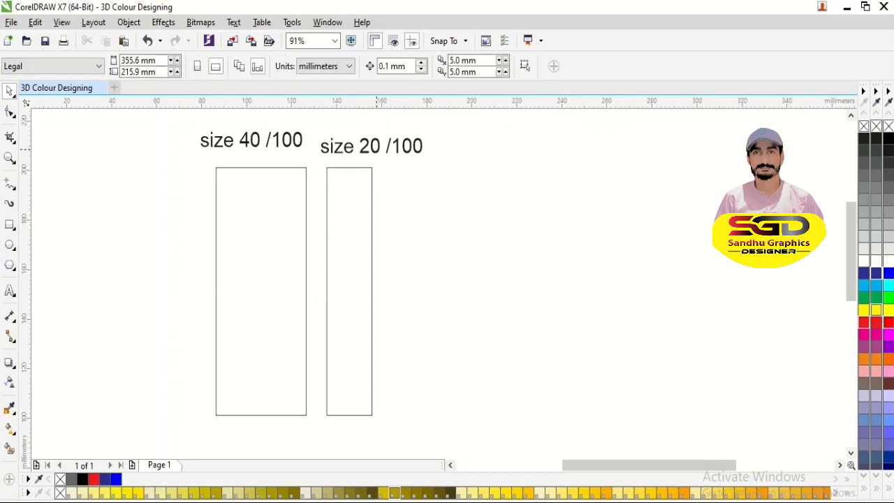
pyautogui.click(376, 146)
pyautogui.press('Delete')
pyautogui.click(284, 132)
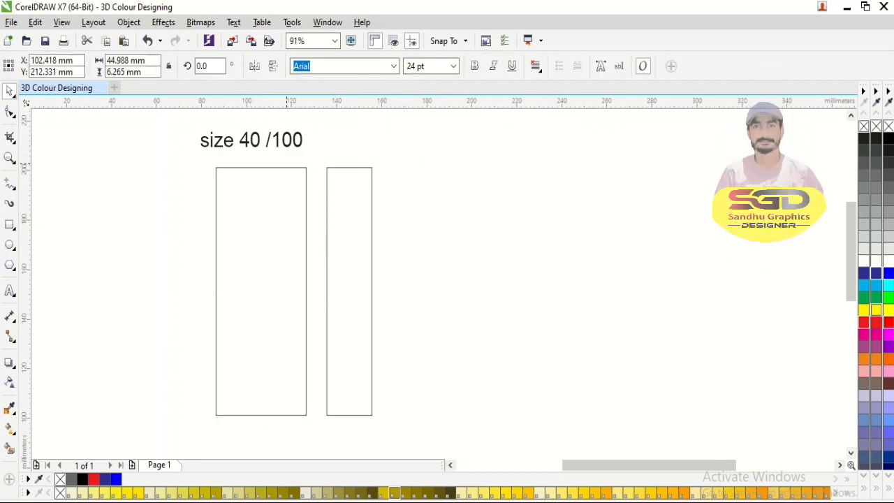
pyautogui.press('Delete')
# - Skew the 40 mm wide rectangle vertically by about 30 degrees, raising its left edge
pyautogui.click(290, 167)
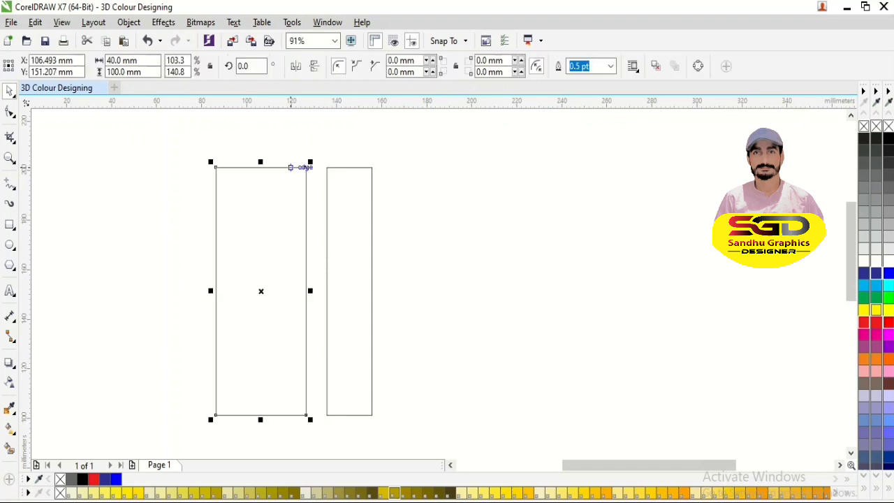
pyautogui.click(290, 167)
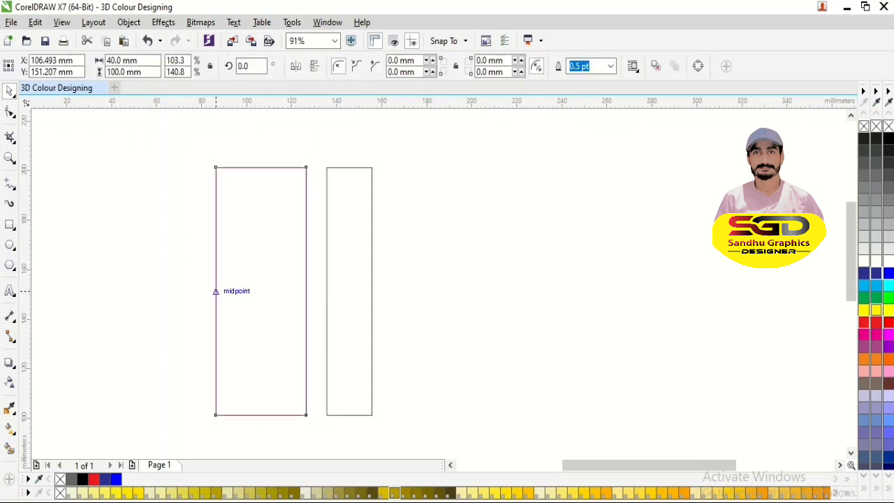
pyautogui.moveTo(213, 291); pyautogui.dragTo(215, 234)
# - Add the text "30 courve" left of the skewed shape and place a copy to the right of the narrow rectangle
pyautogui.press('F8')
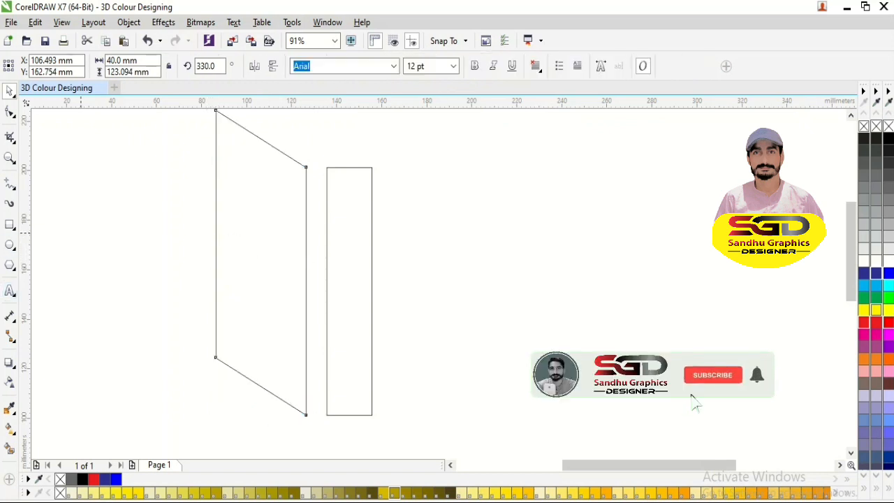
pyautogui.click(84, 223)
pyautogui.write('3')
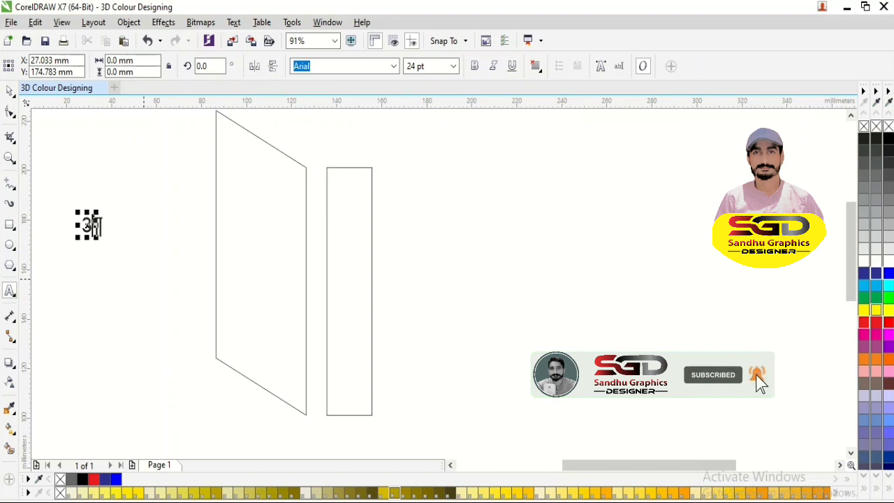
pyautogui.write('0 ')
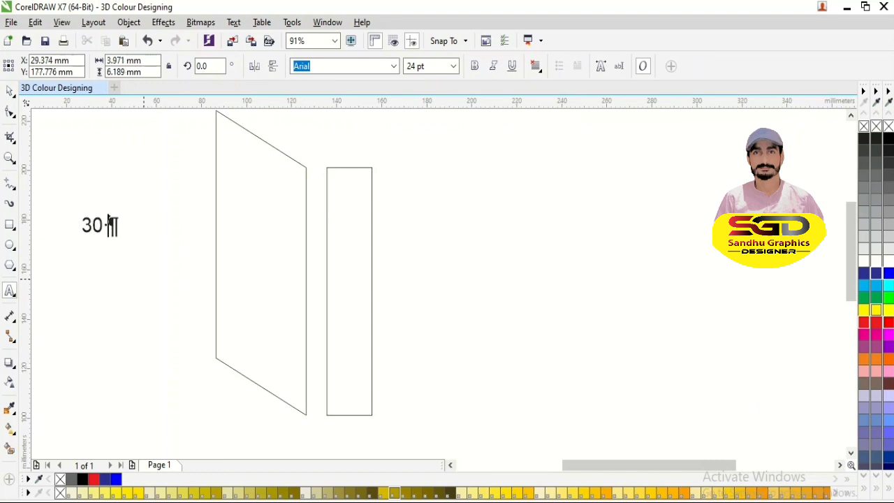
pyautogui.write('courve')
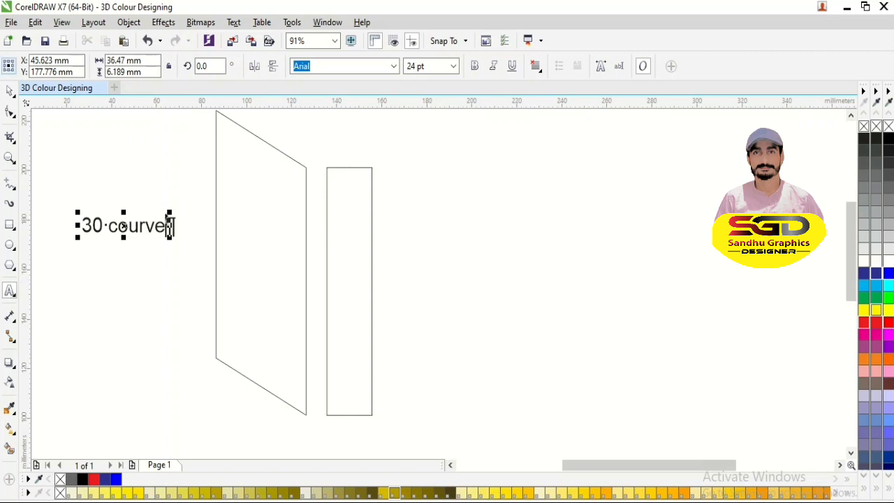
pyautogui.hotkey('ctrl', 'space')
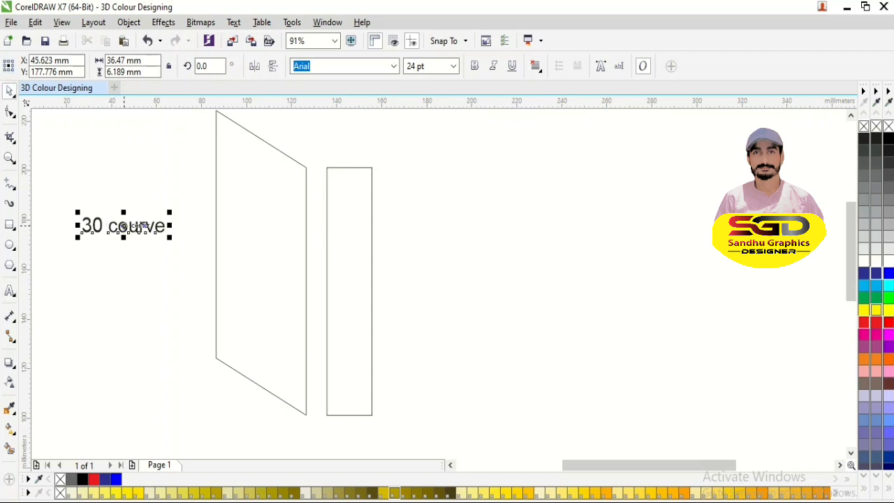
pyautogui.moveTo(140, 226); pyautogui.dragTo(442, 241)
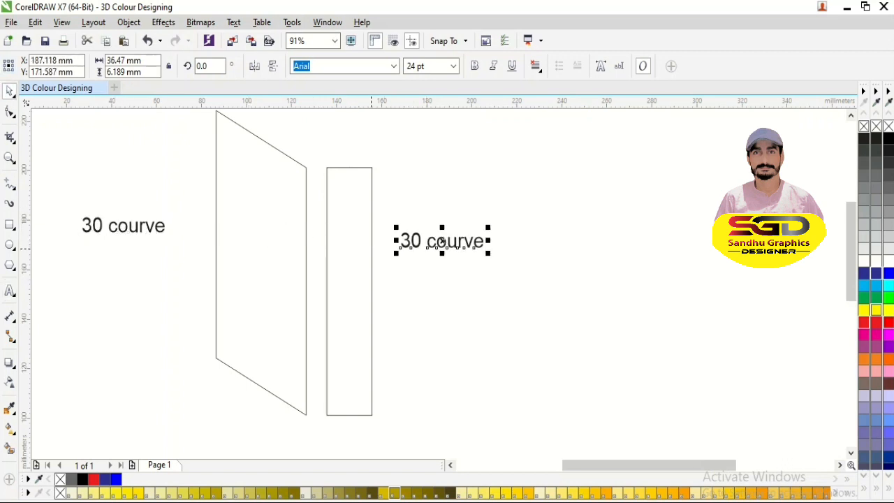
# - Skew the 20 mm wide rectangle vertically by about 30 degrees, raising its right edge
pyautogui.click(371, 249)
pyautogui.click(371, 248)
pyautogui.moveTo(375, 291); pyautogui.dragTo(372, 265)
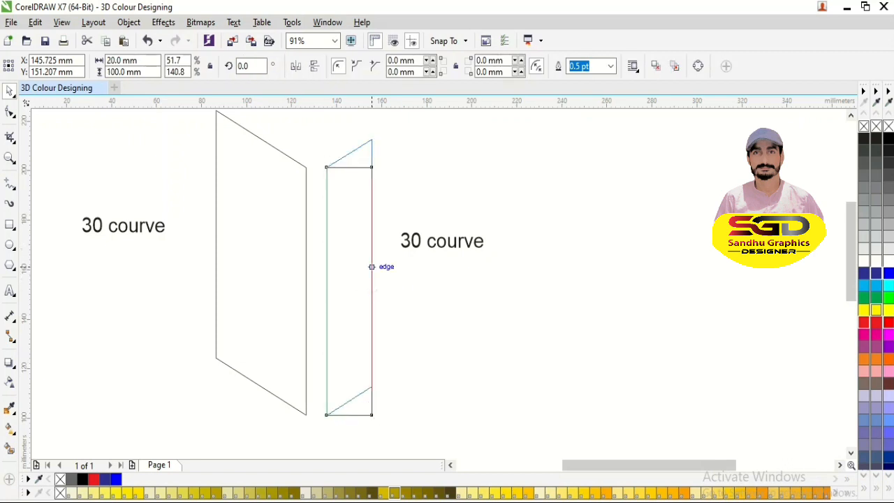
pyautogui.press('Escape')
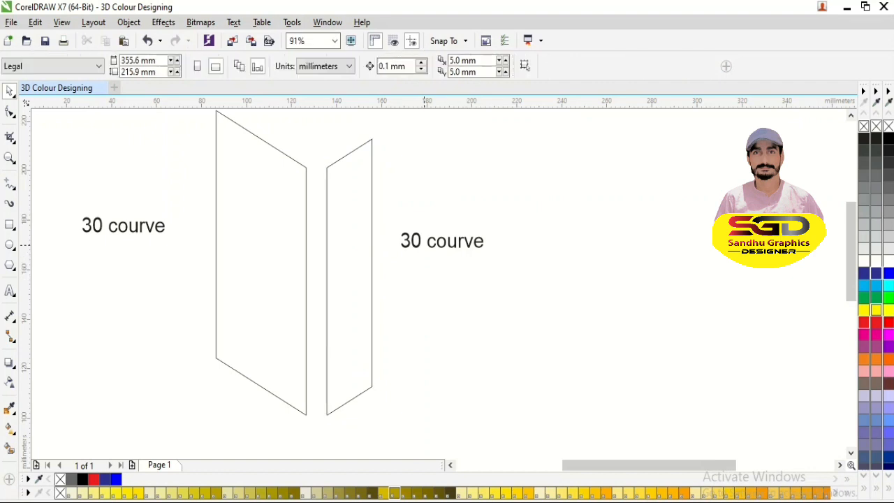
# - Delete both "30 courve" labels beside the skewed shapes
pyautogui.press('F4')
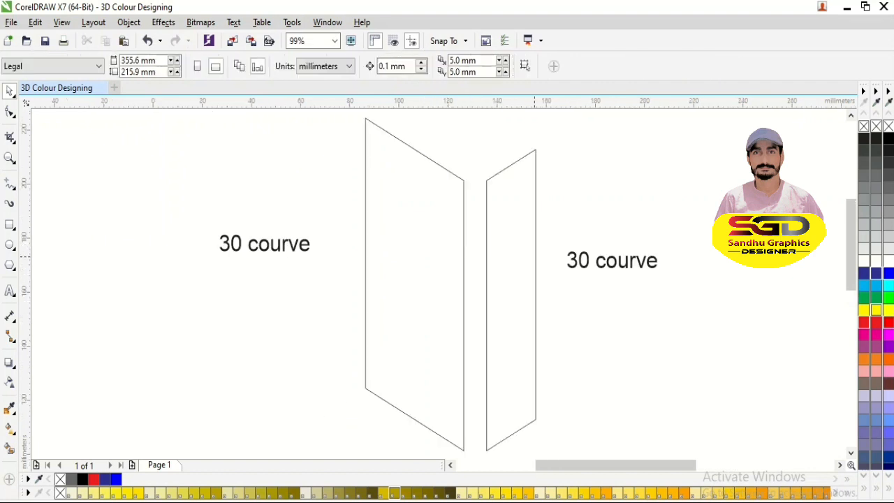
pyautogui.click(574, 258)
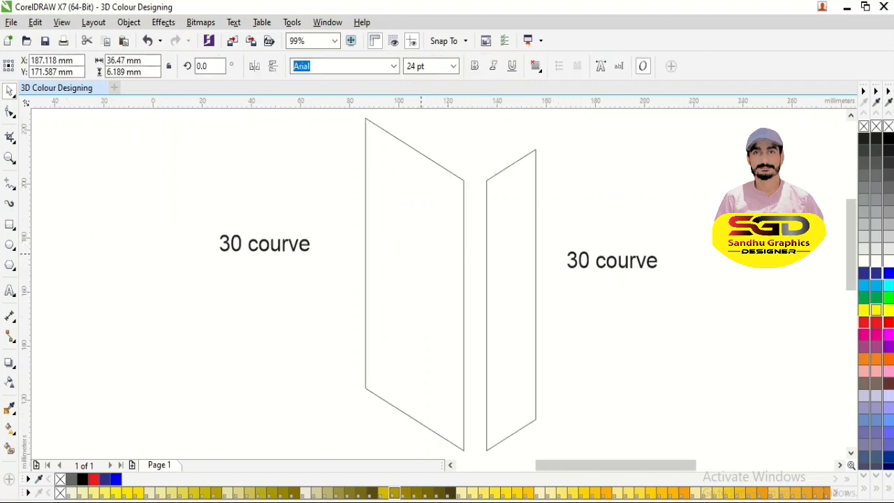
pyautogui.press('Delete')
pyautogui.click(270, 243)
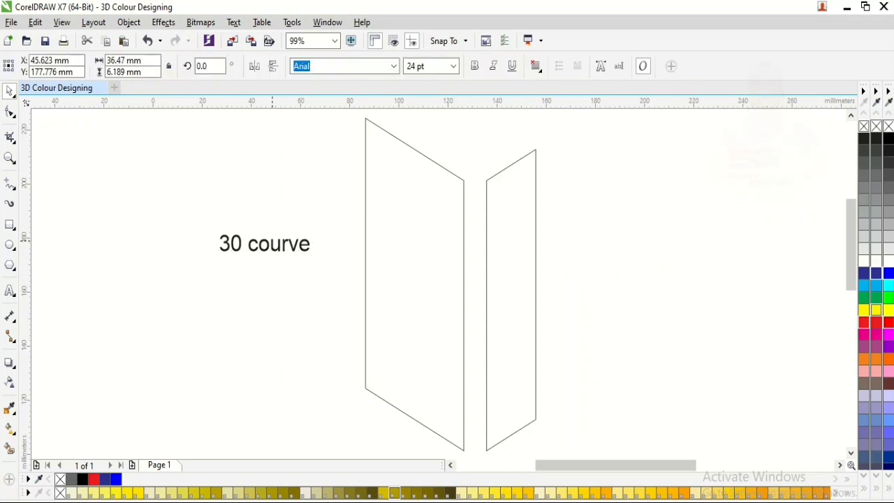
pyautogui.press('Delete')
# - Move the narrow skewed shape so its upper left corner meets the wide shape's upper right corner
pyautogui.moveTo(486, 180); pyautogui.dragTo(463, 180)
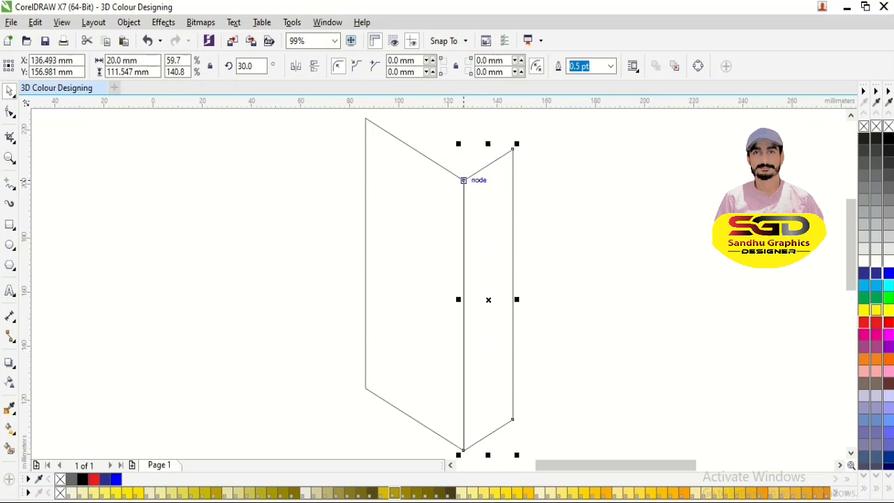
pyautogui.press('Escape')
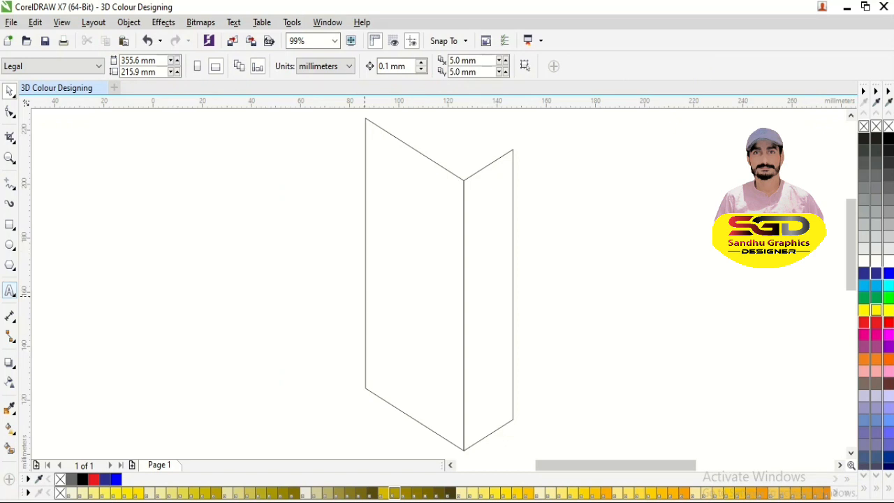
# - Add the text "copy" to the right of the joined shapes
pyautogui.click(11, 291)
pyautogui.click(43, 289)
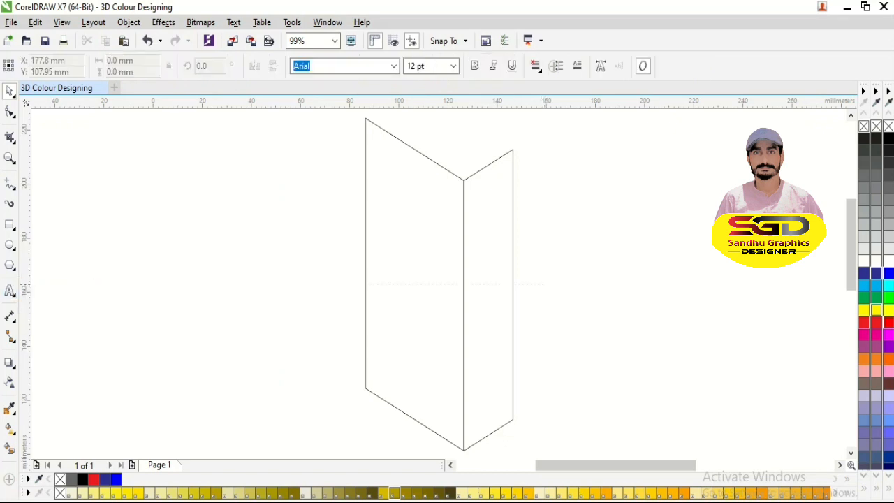
pyautogui.write('copy')
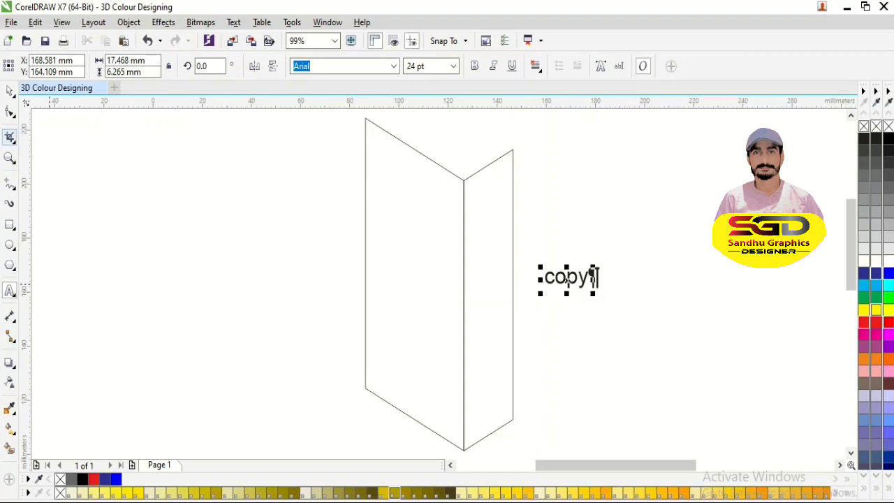
pyautogui.click(9, 90)
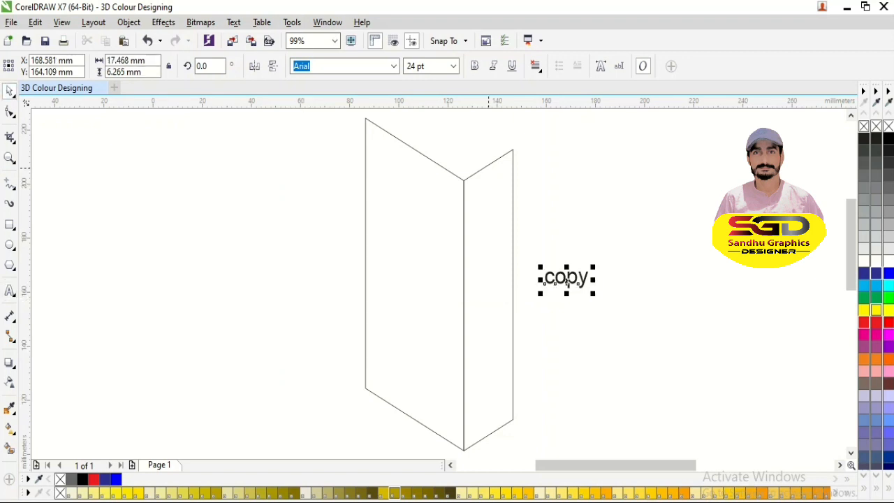
# - Copy the narrow shape onto the wide shape's upper left corner and move the "copy" label to the left of the shapes
pyautogui.click(488, 165)
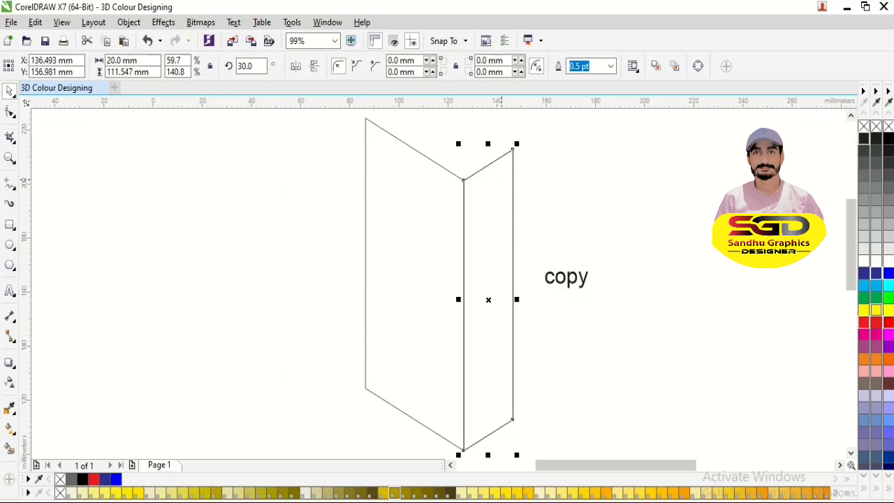
pyautogui.moveTo(466, 179); pyautogui.dragTo(365, 169)
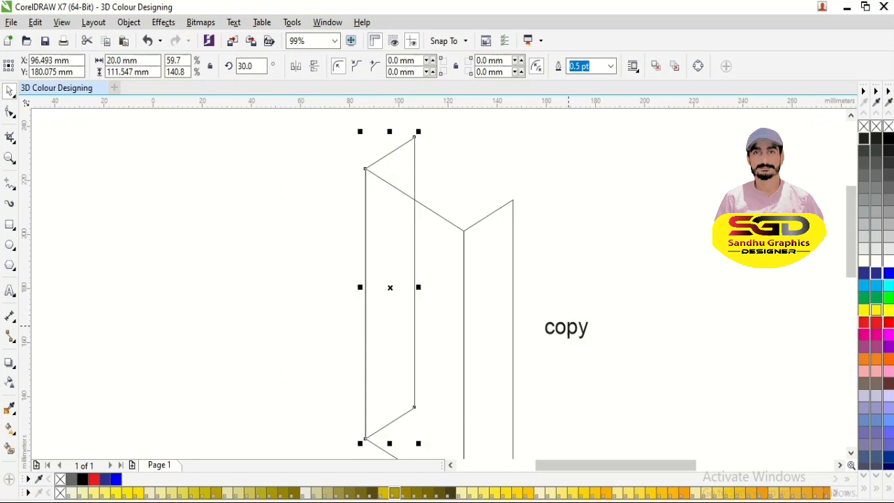
pyautogui.moveTo(567, 326); pyautogui.dragTo(258, 218)
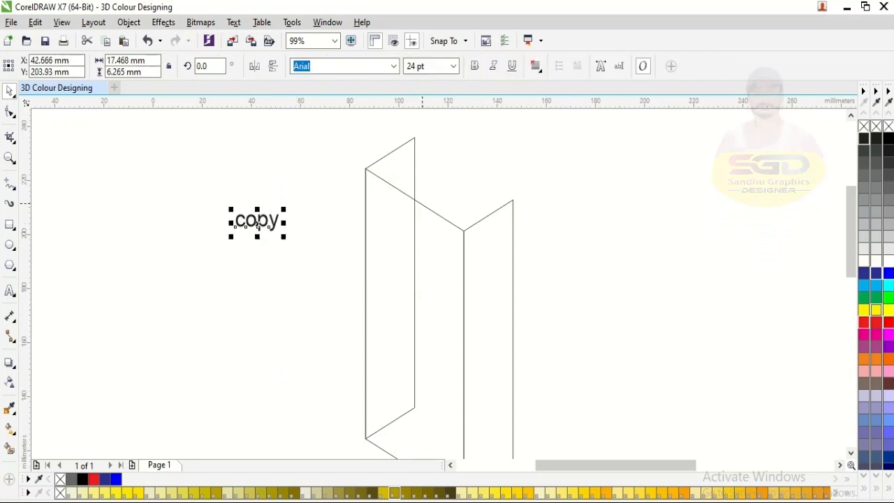
# - Duplicate the wide skewed shape and snap its upper left corner to the copied narrow shape's upper right corner, closing the box
pyautogui.click(414, 199)
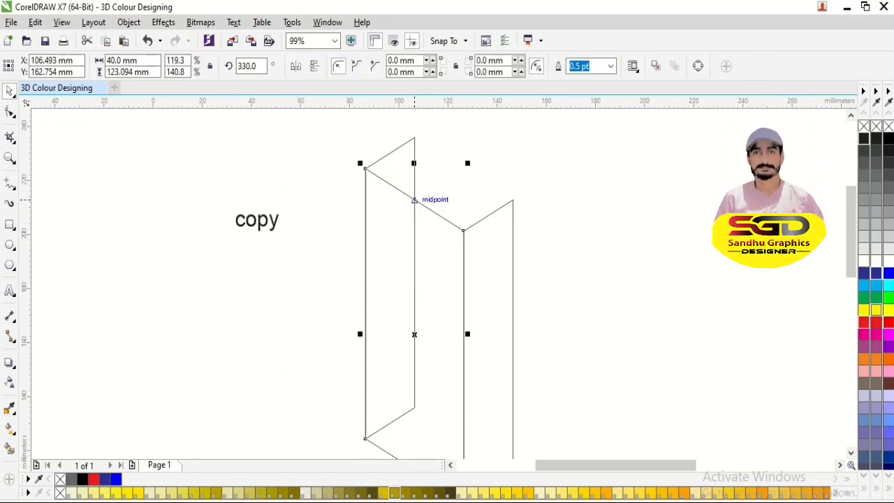
pyautogui.press('KP_Add')
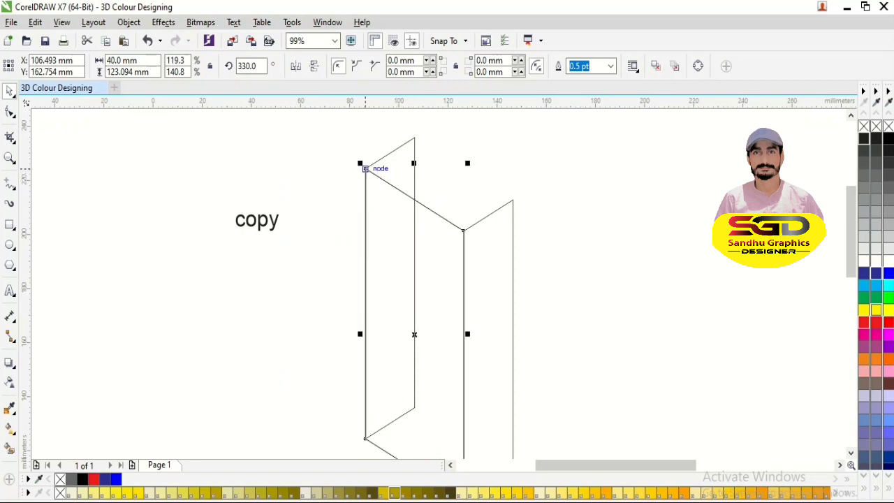
pyautogui.moveTo(365, 168); pyautogui.dragTo(414, 137)
# - Delete the "copy" label and add the text "select rectangle tool" to the left of the box's upper part
pyautogui.click(258, 222)
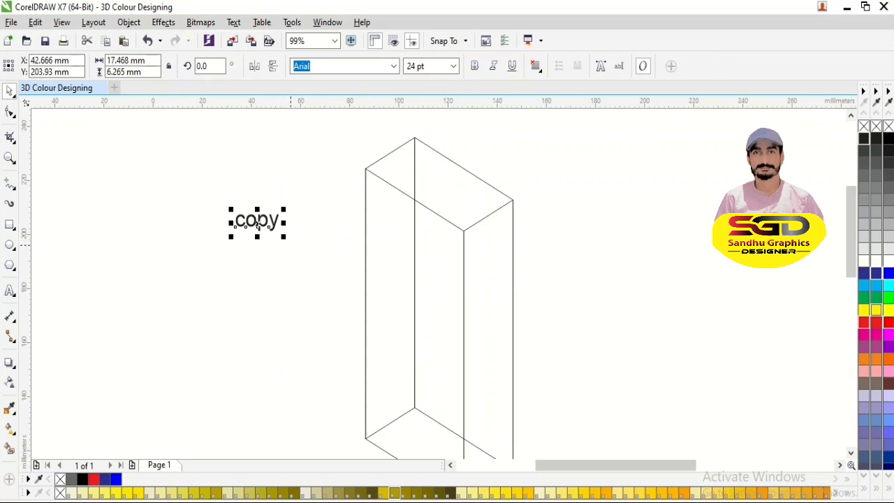
pyautogui.press('Delete')
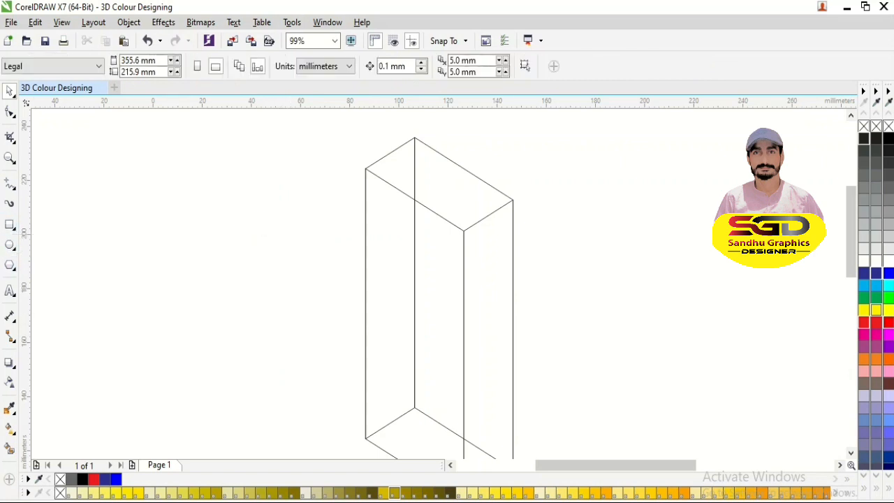
pyautogui.click(10, 290)
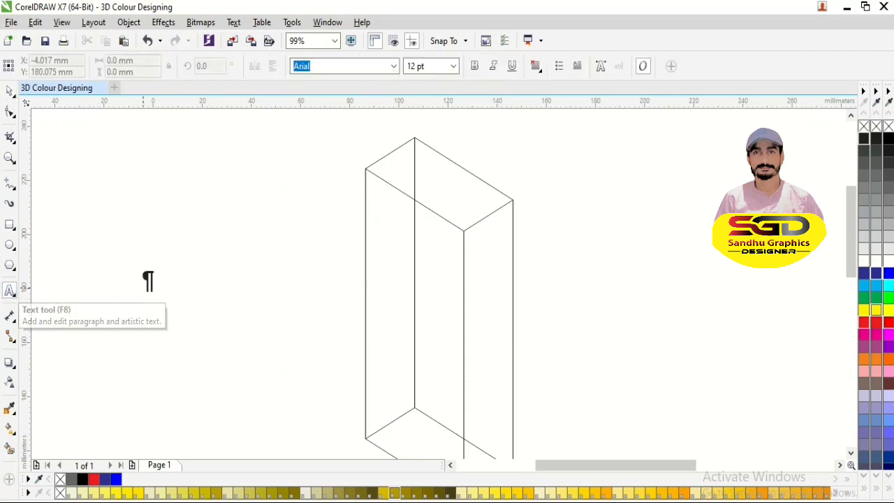
pyautogui.write('new ')
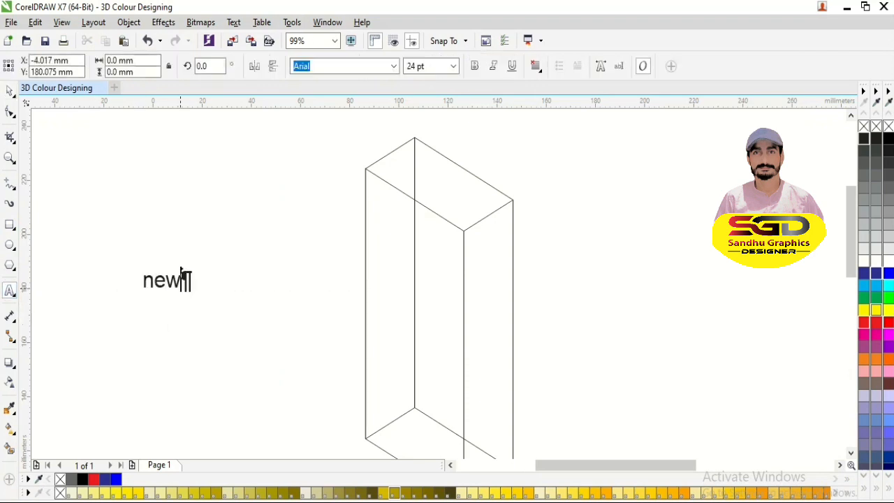
pyautogui.write('re')
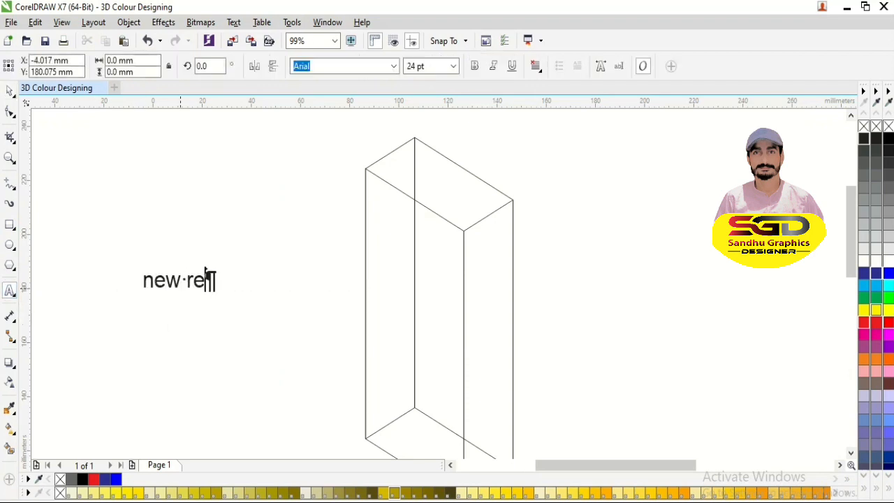
pyautogui.write('ctamg;')
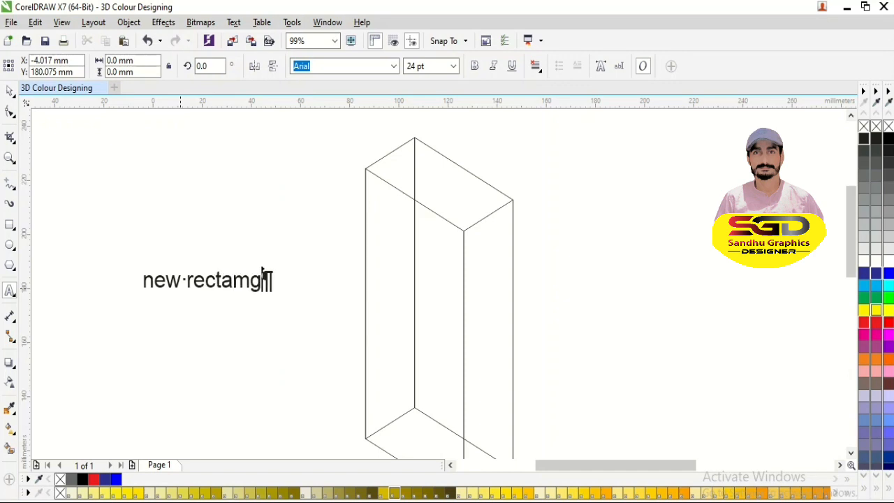
pyautogui.press('BackSpace')
pyautogui.press('BackSpace')
pyautogui.press('BackSpace')
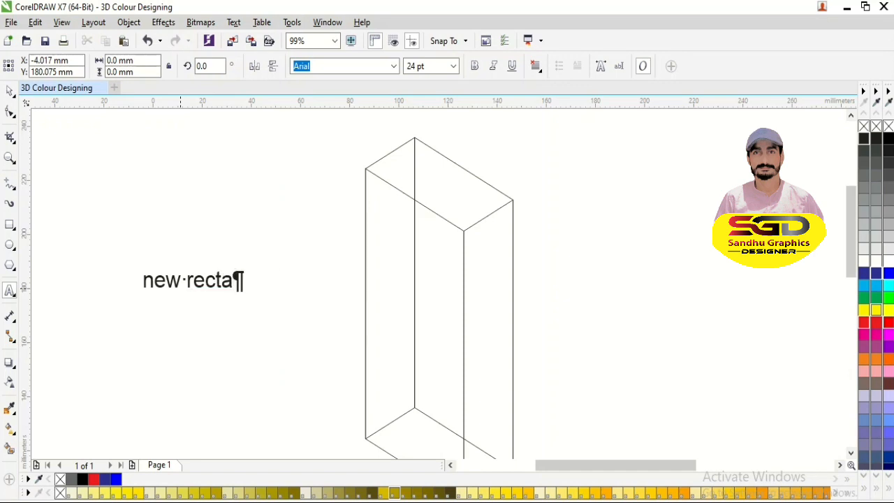
pyautogui.write('nle')
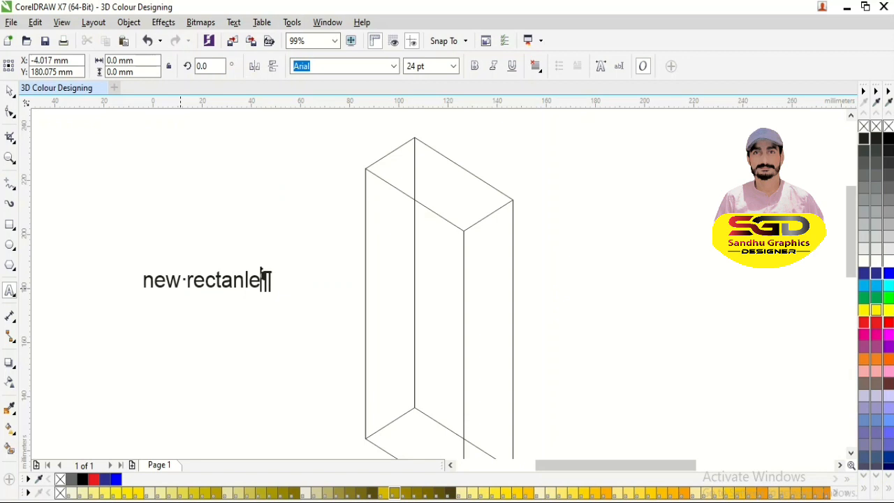
pyautogui.press('BackSpace')
pyautogui.press('BackSpace')
pyautogui.press('BackSpace')
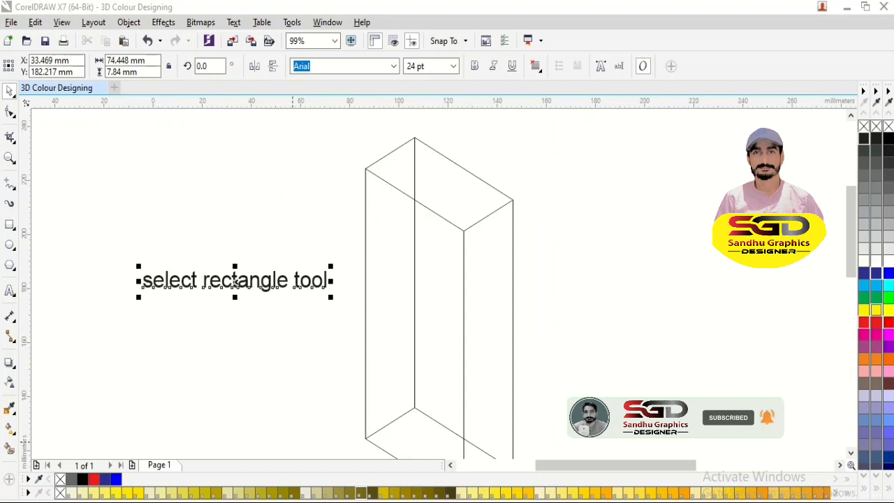
pyautogui.press('Escape')
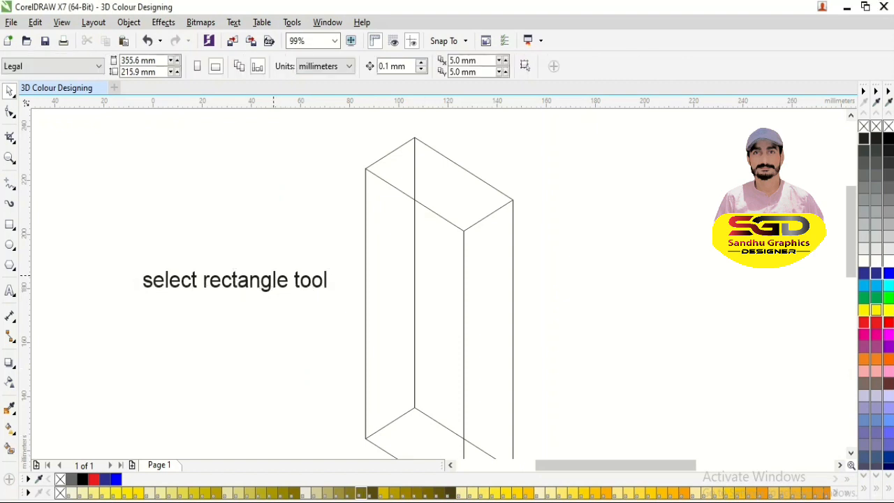
pyautogui.moveTo(273, 276); pyautogui.dragTo(263, 216)
pyautogui.press('Escape')
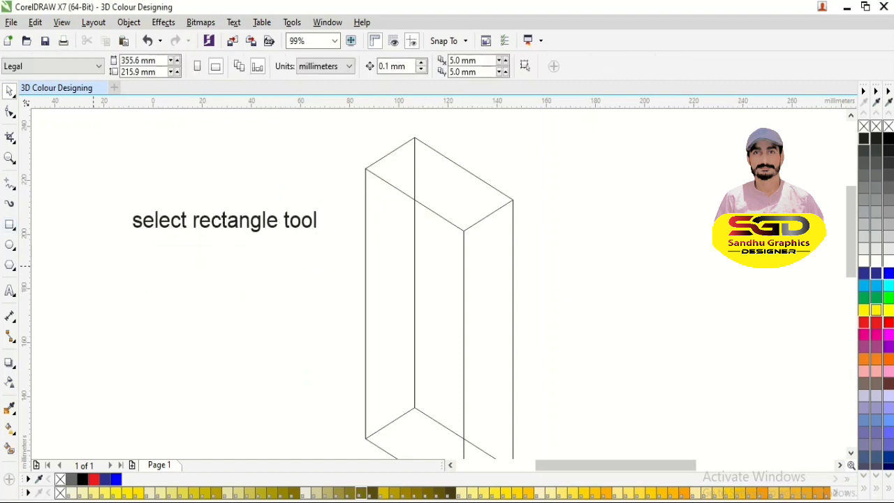
# - Draw a square of about 20 by 20 mm below the "select rectangle tool" text
pyautogui.click(10, 225)
pyautogui.moveTo(160, 287); pyautogui.dragTo(210, 342)
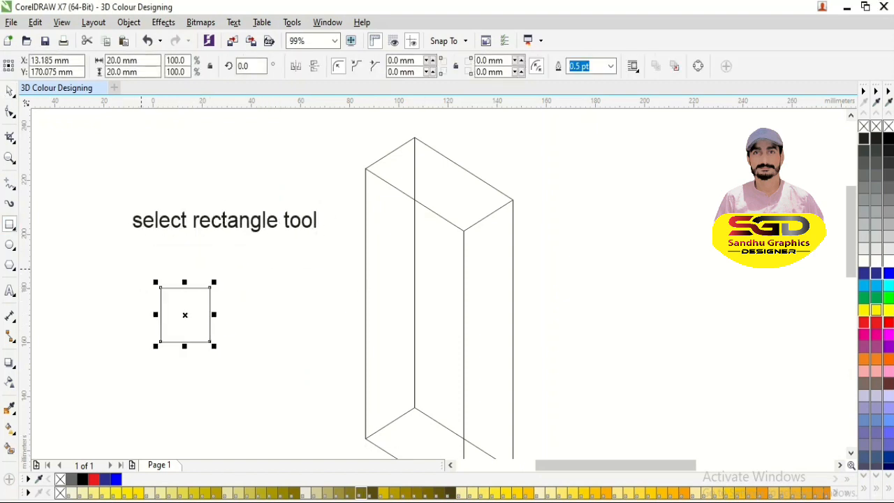
pyautogui.press('space')
# - Replace the wording of the "select rectangle tool" label with "20 /20"
pyautogui.click(224, 222)
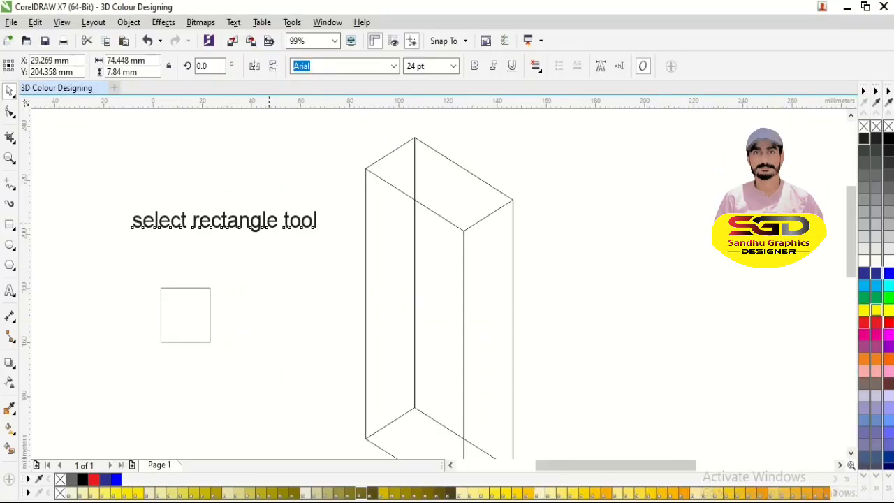
pyautogui.doubleClick(224, 221)
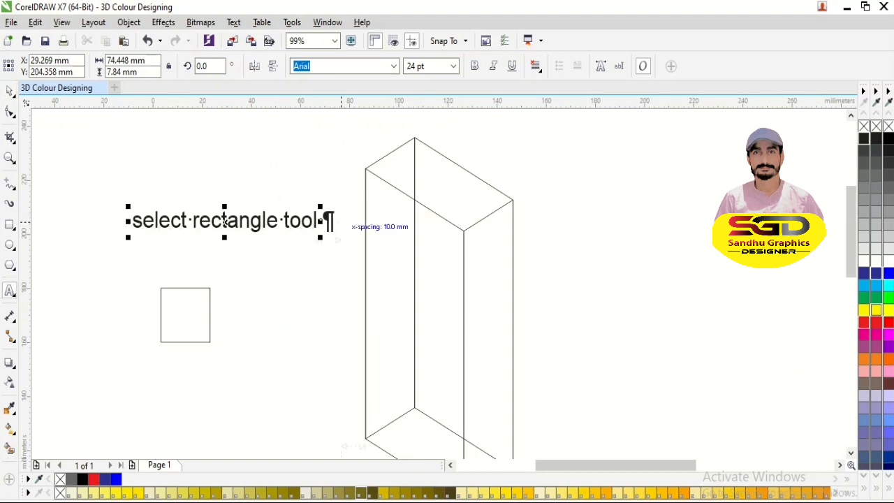
pyautogui.press('BackSpace')
pyautogui.press('BackSpace')
pyautogui.press('BackSpace')
pyautogui.press('BackSpace')
pyautogui.press('BackSpace')
pyautogui.press('BackSpace')
pyautogui.press('BackSpace')
pyautogui.press('BackSpace')
pyautogui.press('BackSpace')
pyautogui.press('BackSpace')
pyautogui.press('BackSpace')
pyautogui.press('BackSpace')
pyautogui.press('BackSpace')
pyautogui.press('BackSpace')
pyautogui.press('BackSpace')
pyautogui.press('BackSpace')
pyautogui.press('BackSpace')
pyautogui.press('BackSpace')
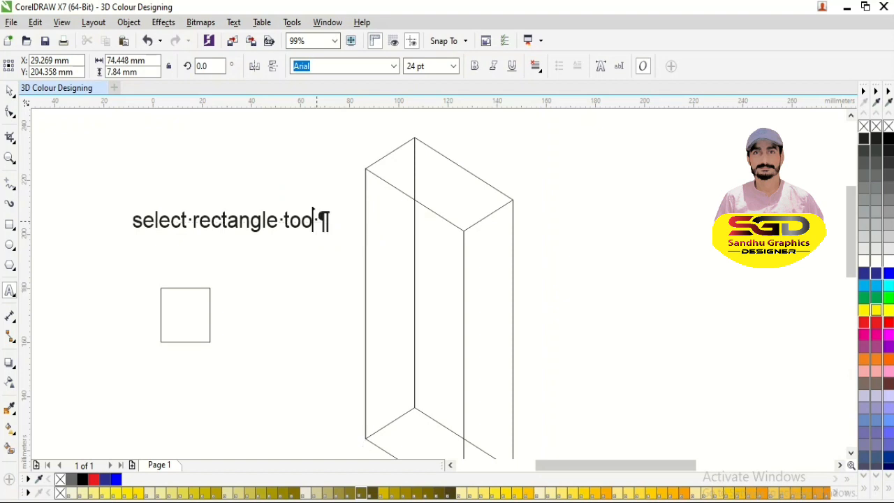
pyautogui.press('BackSpace')
pyautogui.press('BackSpace')
pyautogui.press('BackSpace')
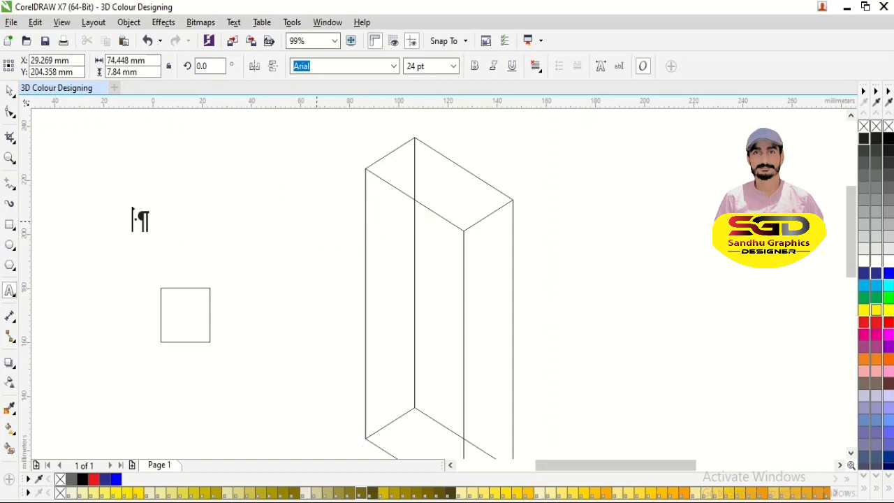
pyautogui.write('20 /20')
pyautogui.hotkey('ctrl', 'space')
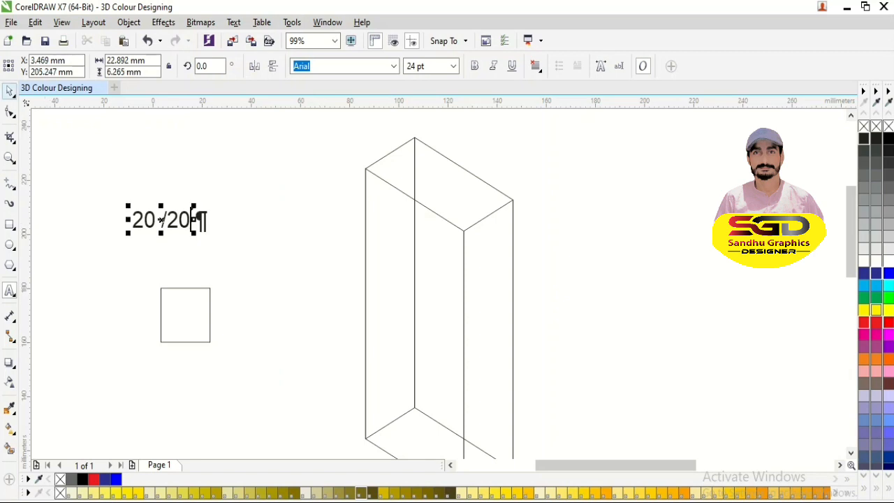
# - Set the width of the square below the label to 20 mm
pyautogui.click(194, 287)
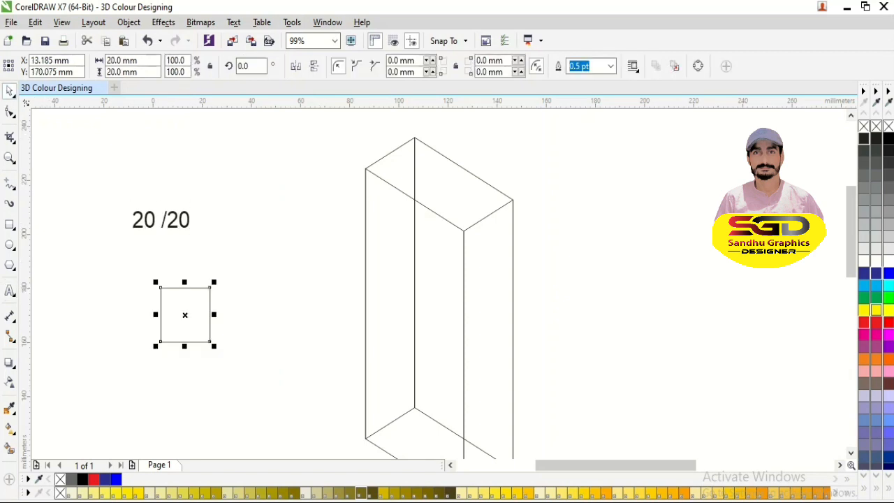
pyautogui.click(133, 60)
pyautogui.write('2')
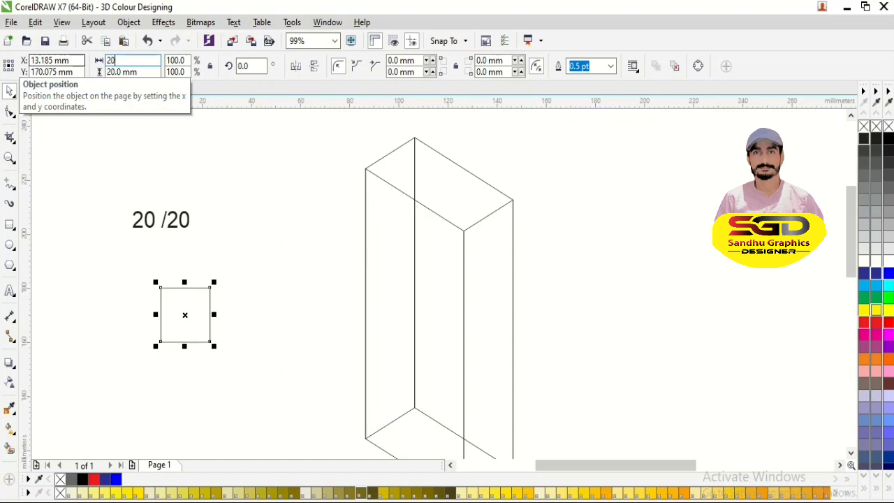
pyautogui.write('0')
pyautogui.press('Return')
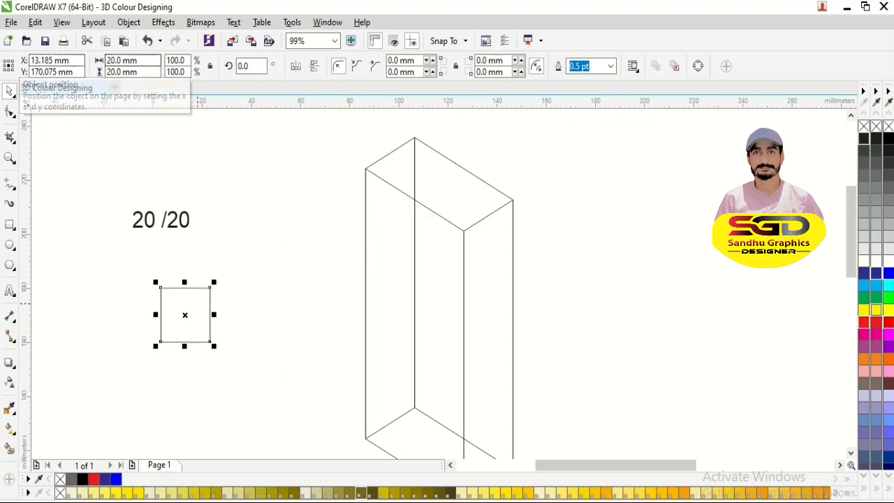
# - Replace the wording of the label above the small square with "courve to 30 degree"
pyautogui.click(197, 287)
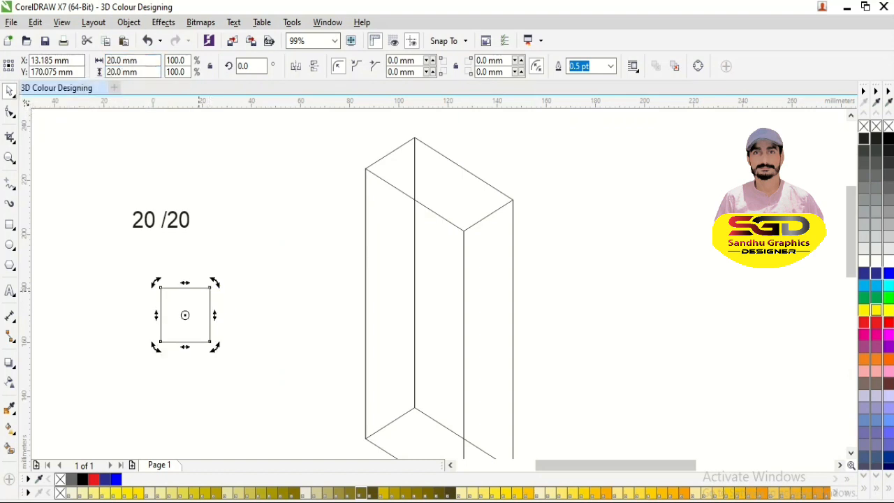
pyautogui.doubleClick(186, 222)
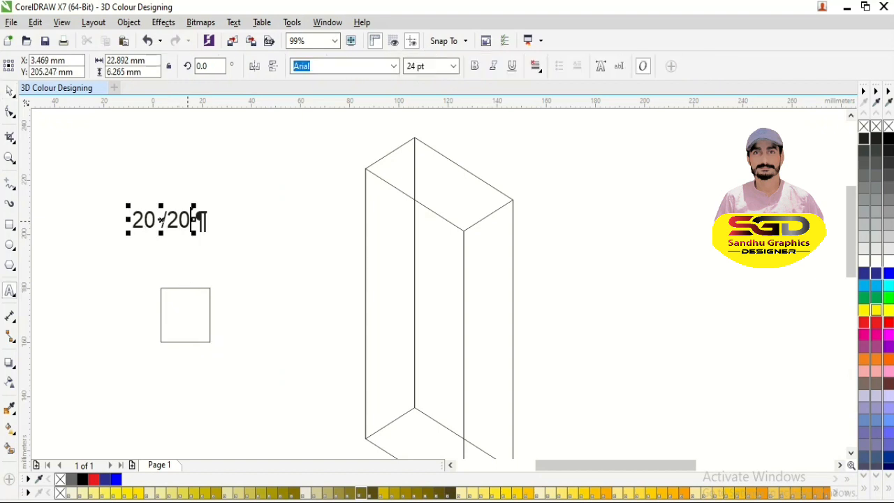
pyautogui.press('BackSpace')
pyautogui.press('BackSpace')
pyautogui.press('BackSpace')
pyautogui.press('BackSpace')
pyautogui.press('BackSpace')
pyautogui.press('BackSpace')
pyautogui.write('courv')
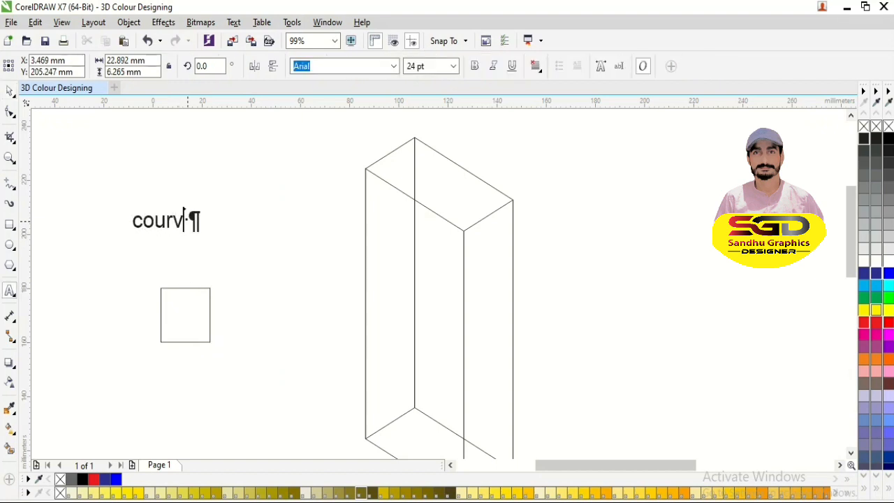
pyautogui.write('e to 30 ')
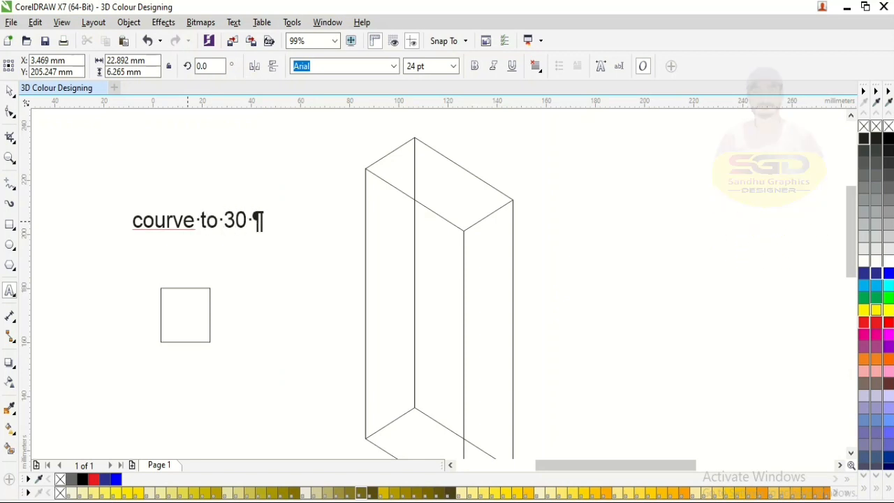
pyautogui.write('degree')
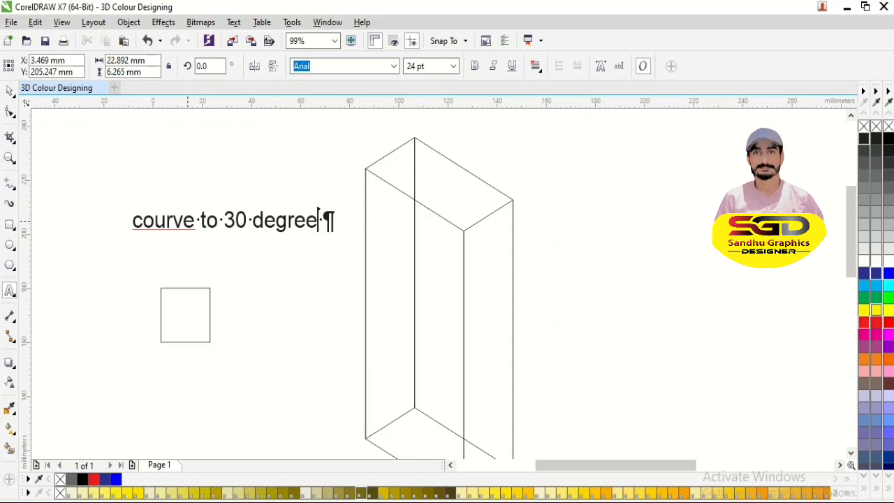
pyautogui.click(9, 91)
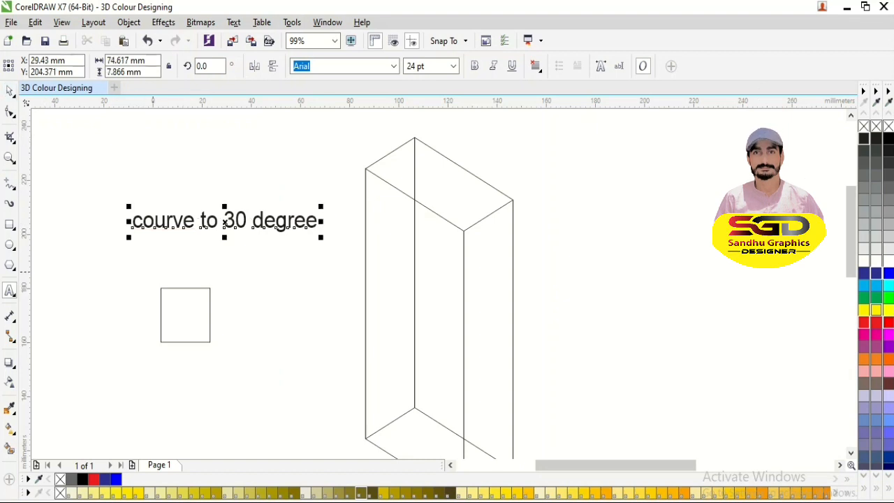
# - Skew the small square vertically by 30 degrees so that its right side rises
pyautogui.click(210, 313)
pyautogui.click(210, 313)
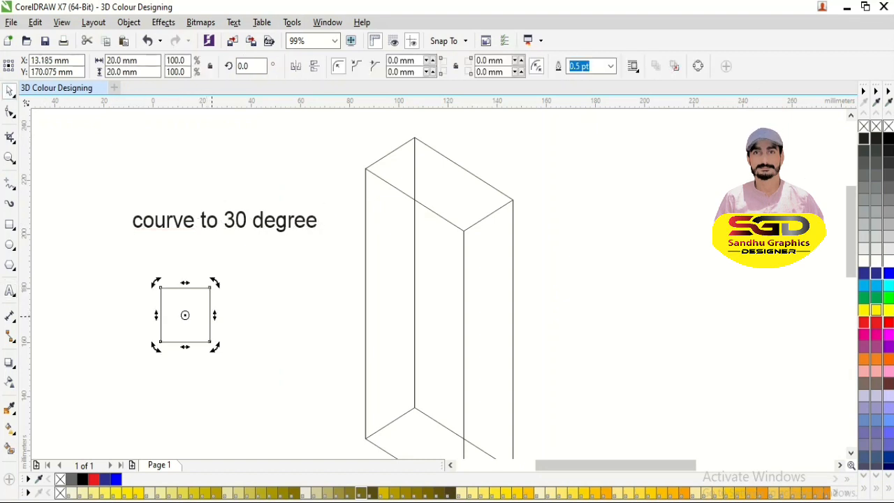
pyautogui.moveTo(214, 315); pyautogui.dragTo(209, 289)
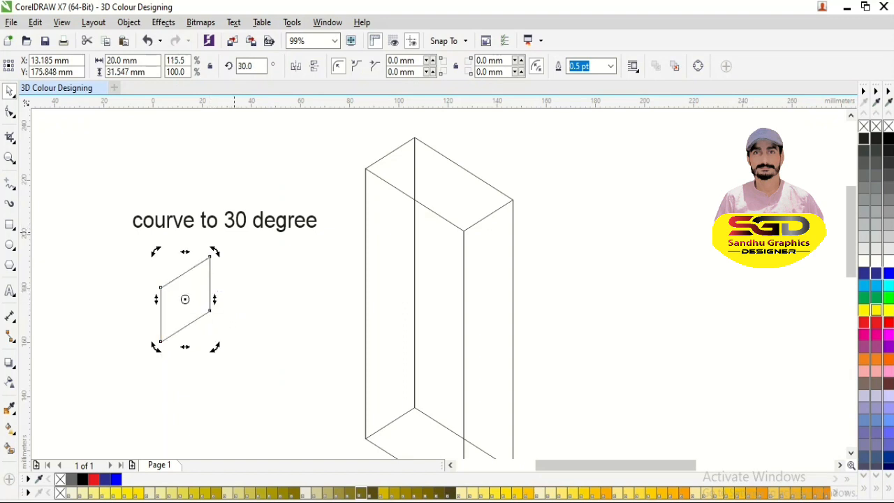
pyautogui.click(210, 284)
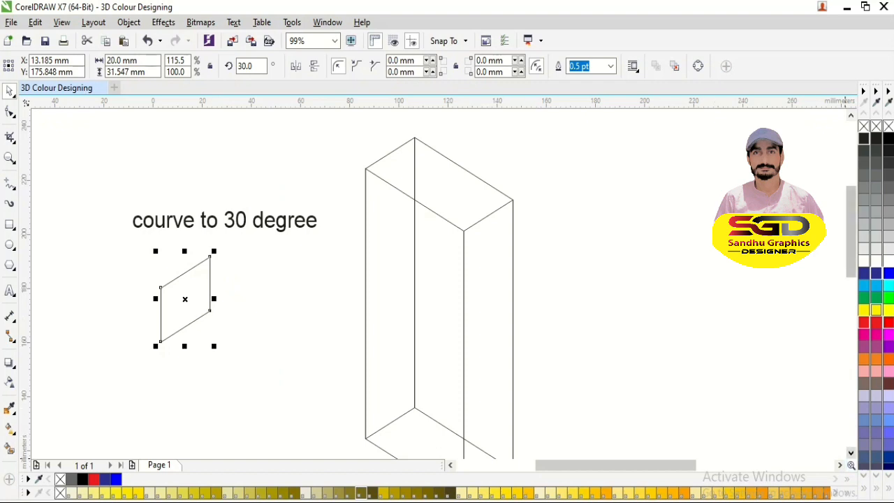
# - Align the skewed square to the right edge and vertical centre of the box's narrow front face
pyautogui.press('F3')
pyautogui.press('F2')
pyautogui.moveTo(270, 205); pyautogui.dragTo(621, 423)
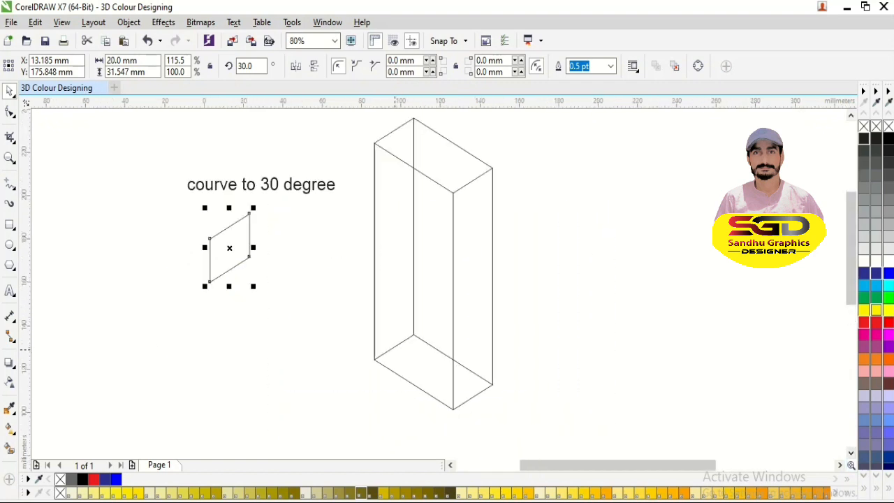
pyautogui.keyDown('shift'); pyautogui.click(479, 391); pyautogui.keyUp('shift')
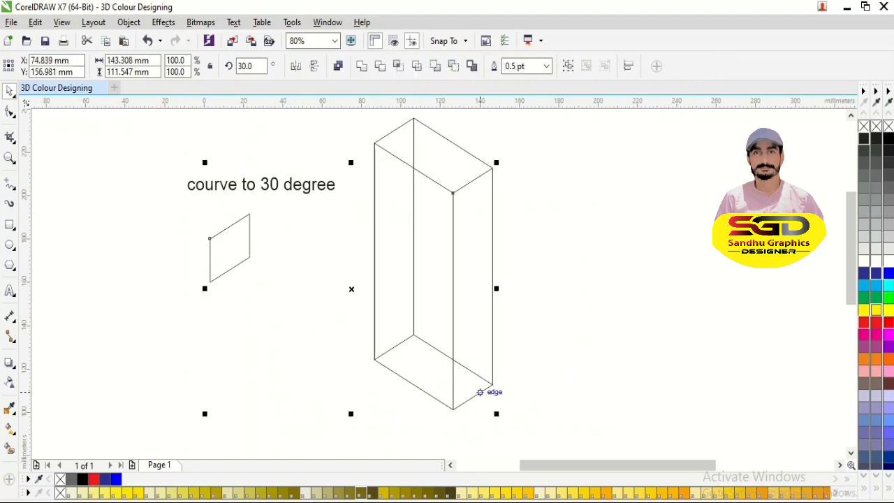
pyautogui.press('r')
pyautogui.press('c')
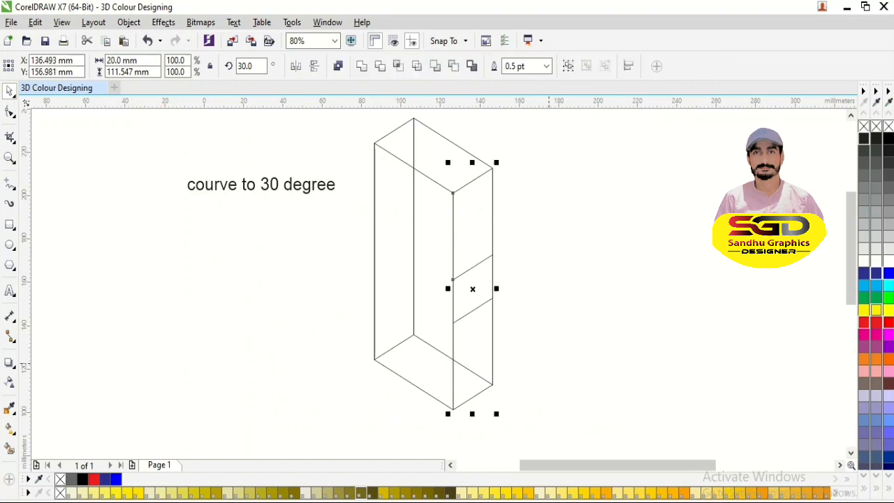
pyautogui.click(548, 363)
# - Replace the label's wording with "select to freehand tool" and move the label up and away from the box
pyautogui.click(319, 192)
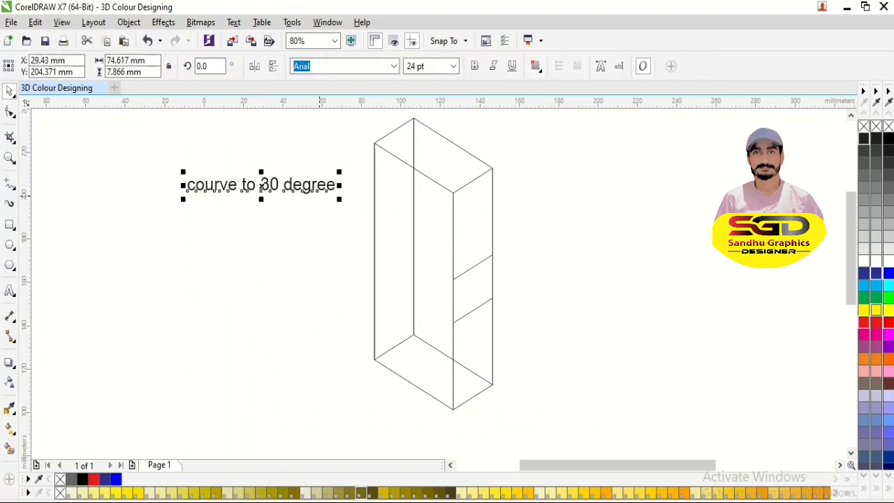
pyautogui.doubleClick(340, 183)
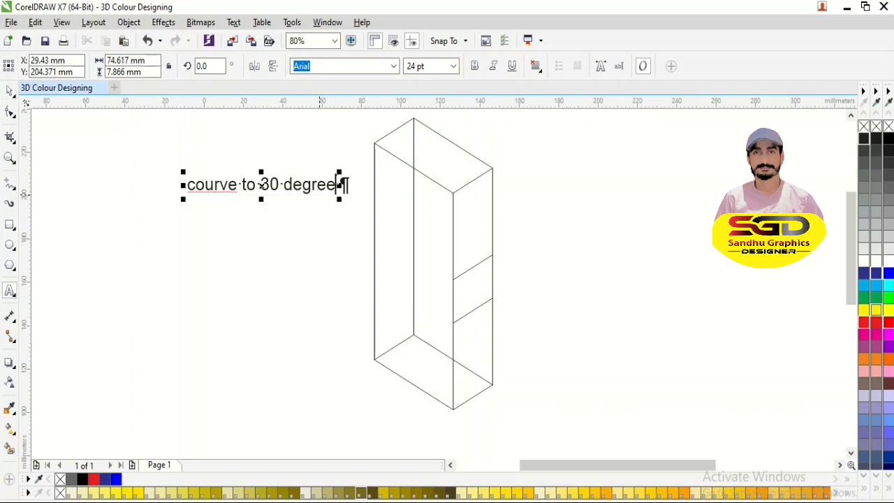
pyautogui.press('BackSpace')
pyautogui.press('BackSpace')
pyautogui.press('BackSpace')
pyautogui.press('BackSpace')
pyautogui.press('BackSpace')
pyautogui.press('BackSpace')
pyautogui.press('BackSpace')
pyautogui.press('BackSpace')
pyautogui.press('BackSpace')
pyautogui.press('BackSpace')
pyautogui.press('BackSpace')
pyautogui.press('BackSpace')
pyautogui.press('BackSpace')
pyautogui.press('BackSpace')
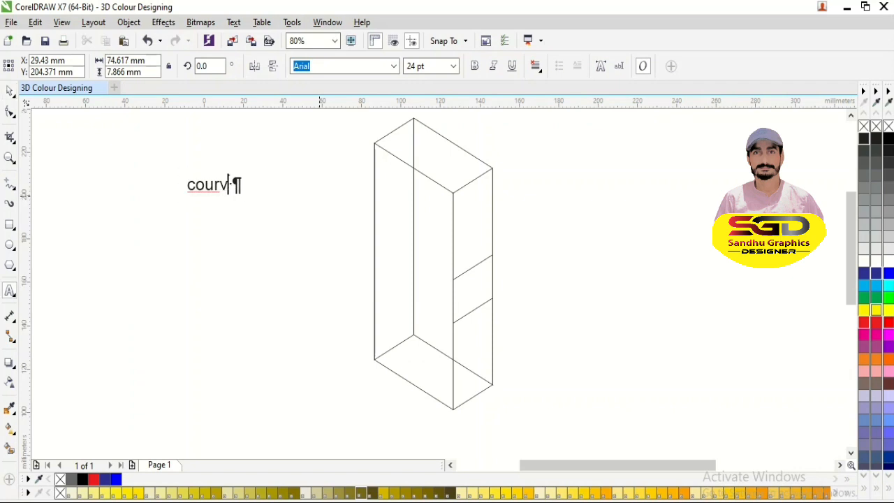
pyautogui.press('BackSpace')
pyautogui.press('BackSpace')
pyautogui.press('BackSpace')
pyautogui.press('BackSpace')
pyautogui.press('BackSpace')
pyautogui.write('se')
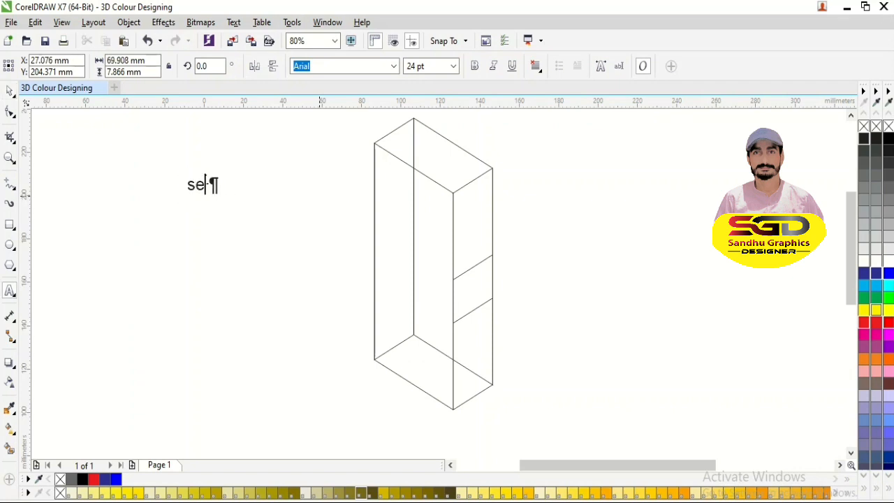
pyautogui.write('lect to ')
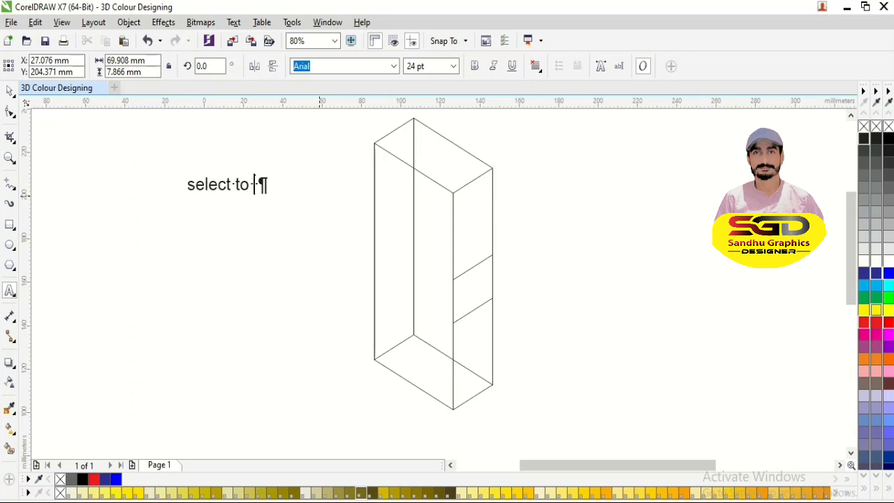
pyautogui.write('freehand')
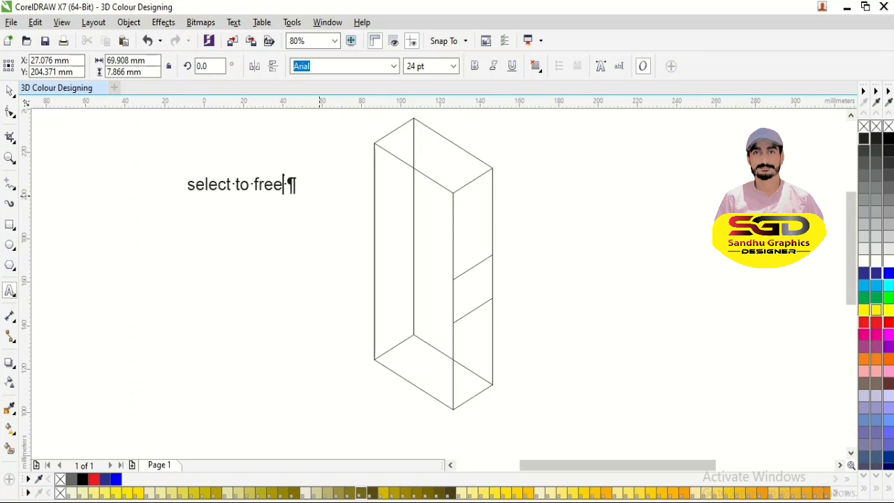
pyautogui.press('BackSpace')
pyautogui.write('d too')
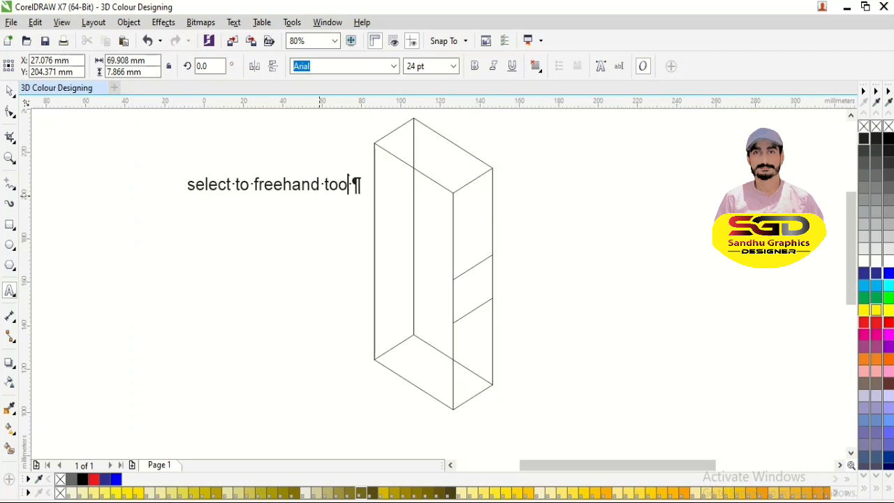
pyautogui.write('l')
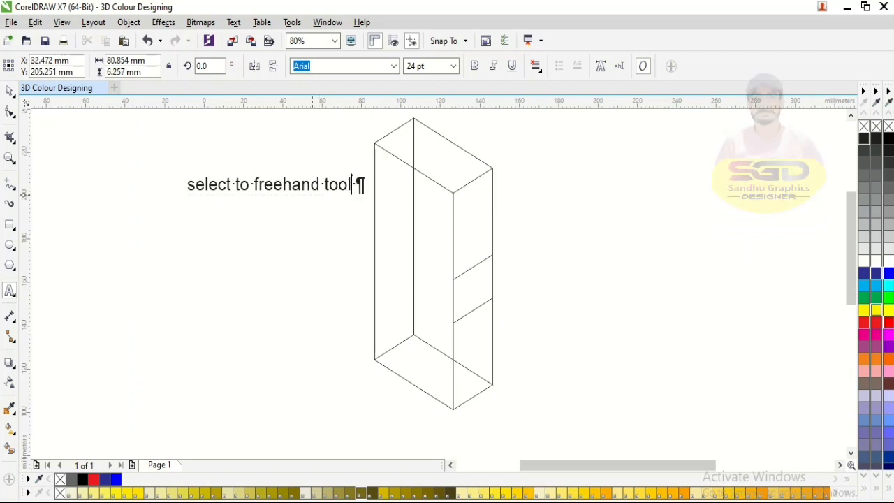
pyautogui.click(10, 91)
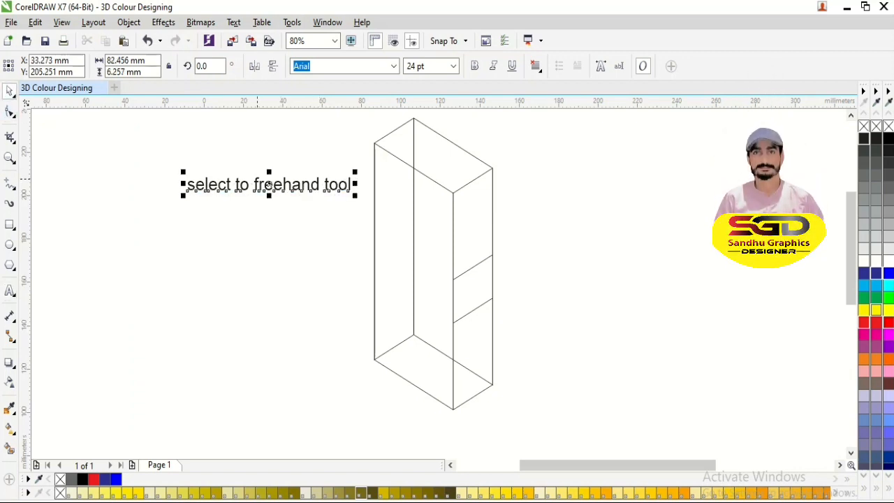
pyautogui.moveTo(270, 184); pyautogui.dragTo(227, 167)
# - Draw a horizontal straight line about 23 mm long below the label with the Freehand tool
pyautogui.click(10, 183)
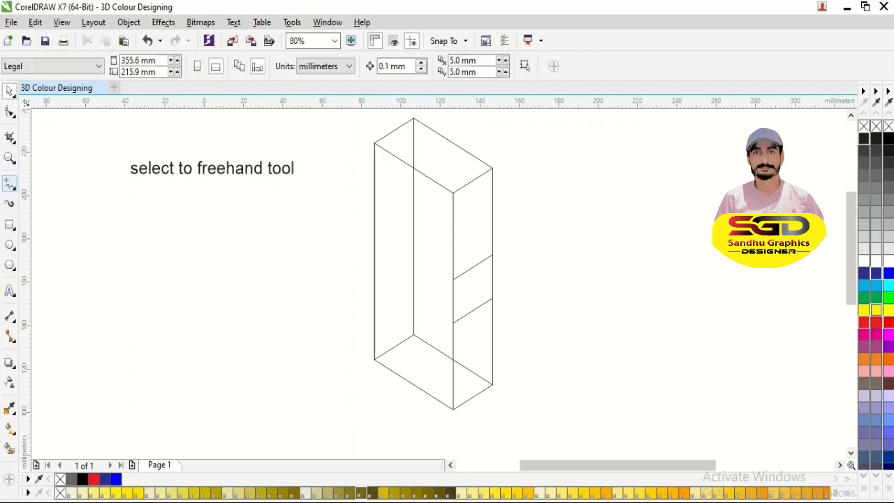
pyautogui.click(121, 238)
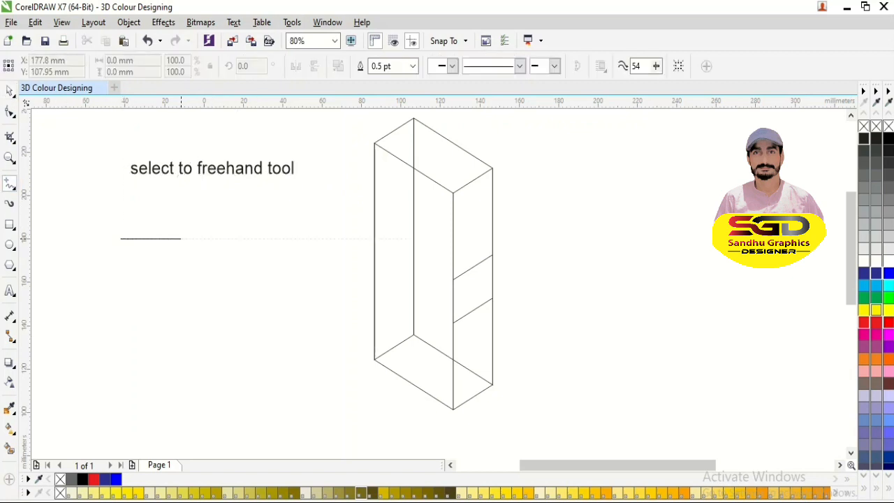
pyautogui.click(166, 238)
pyautogui.press('space')
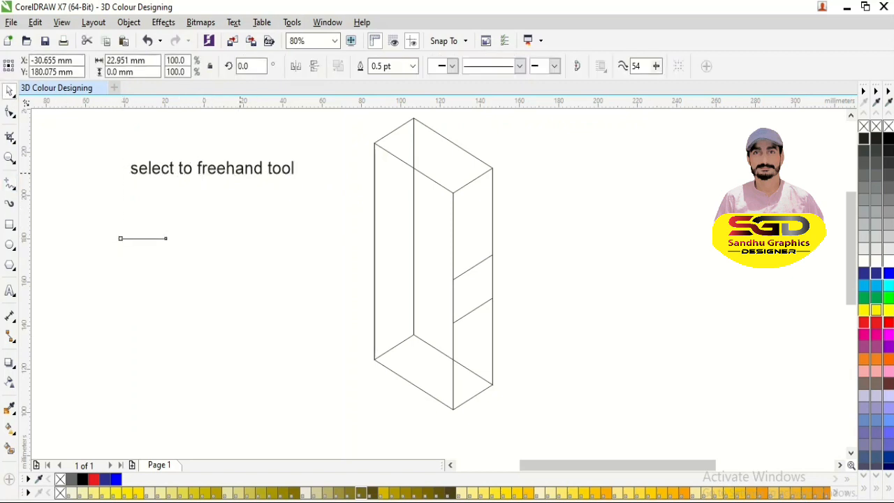
# - Replace the wording of the label above the short line with "10mm"
pyautogui.click(211, 168)
pyautogui.press('F9')
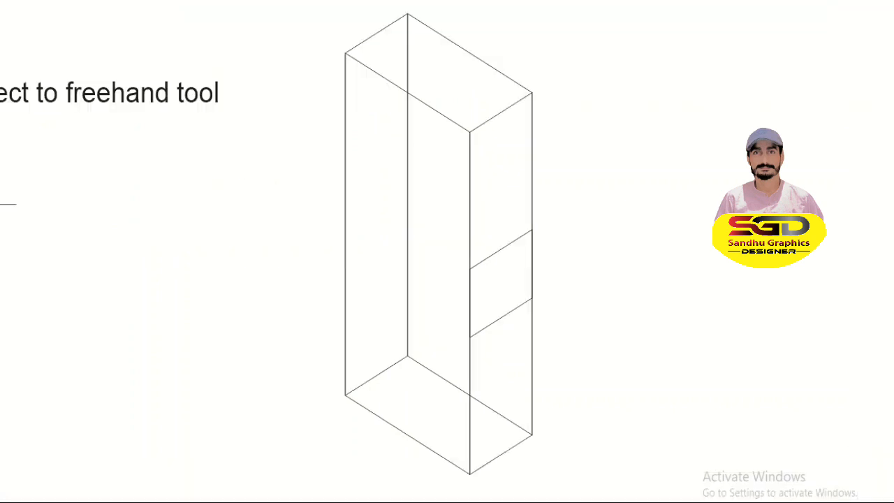
pyautogui.press('Escape')
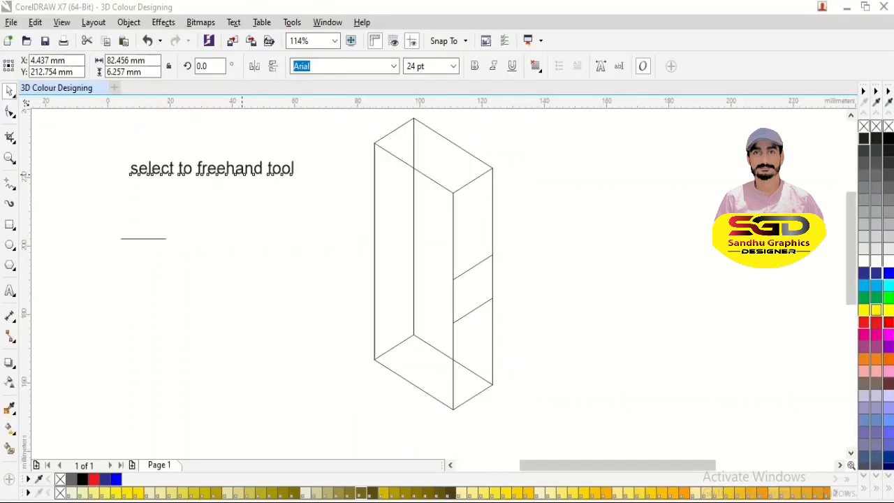
pyautogui.press('F8')
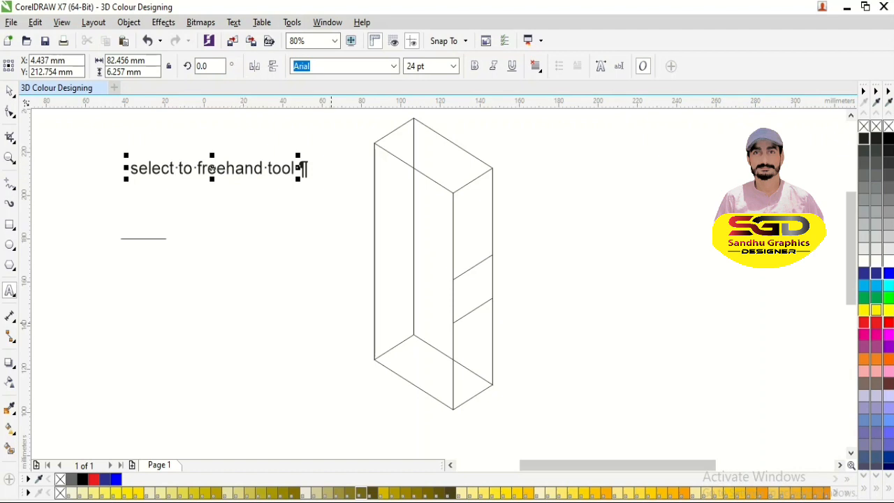
pyautogui.press('BackSpace')
pyautogui.press('BackSpace')
pyautogui.press('BackSpace')
pyautogui.press('BackSpace')
pyautogui.press('BackSpace')
pyautogui.press('BackSpace')
pyautogui.press('BackSpace')
pyautogui.press('BackSpace')
pyautogui.press('BackSpace')
pyautogui.press('BackSpace')
pyautogui.press('BackSpace')
pyautogui.press('BackSpace')
pyautogui.press('BackSpace')
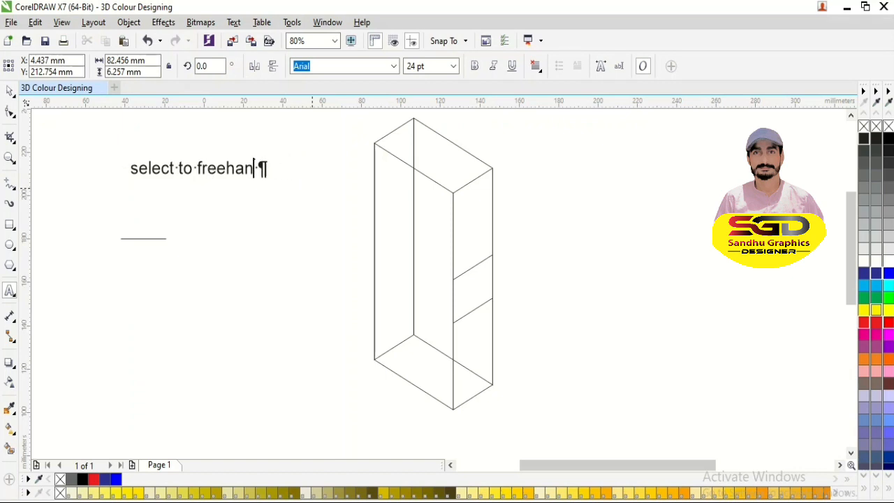
pyautogui.press('BackSpace')
pyautogui.press('BackSpace')
pyautogui.press('BackSpace')
pyautogui.press('BackSpace')
pyautogui.press('BackSpace')
pyautogui.press('BackSpace')
pyautogui.press('BackSpace')
pyautogui.press('BackSpace')
pyautogui.press('BackSpace')
pyautogui.press('BackSpace')
pyautogui.press('BackSpace')
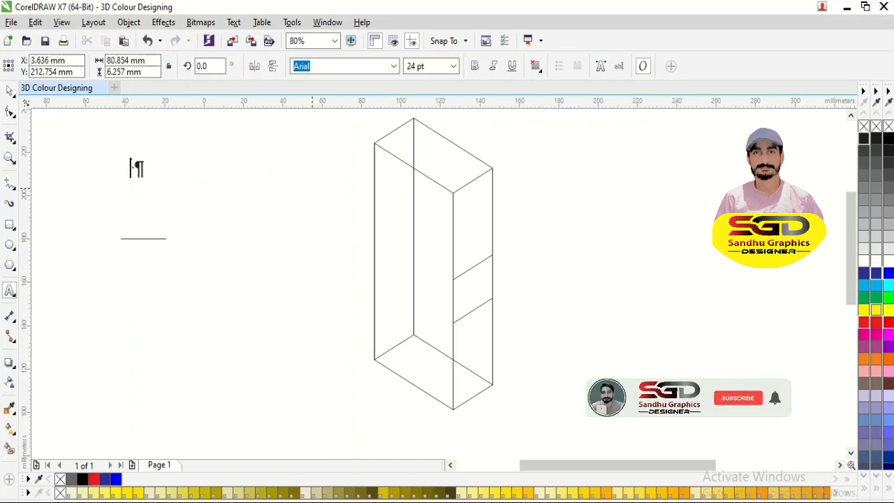
pyautogui.write('10')
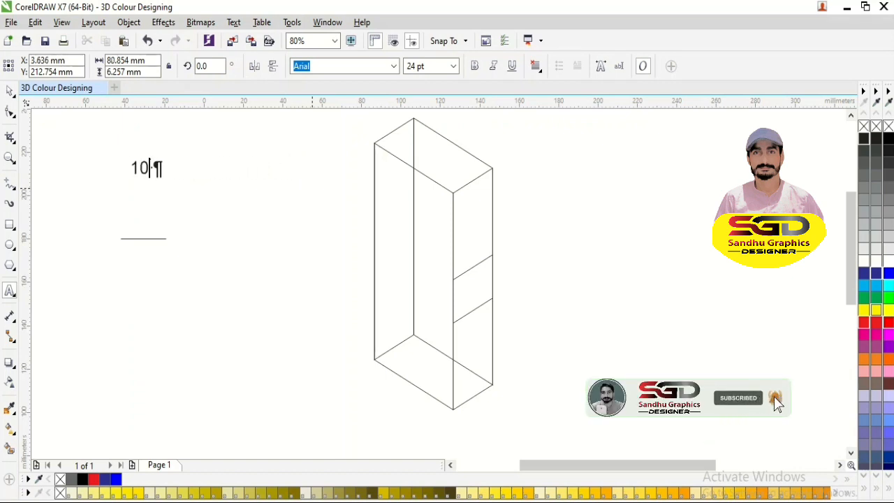
pyautogui.write('mm')
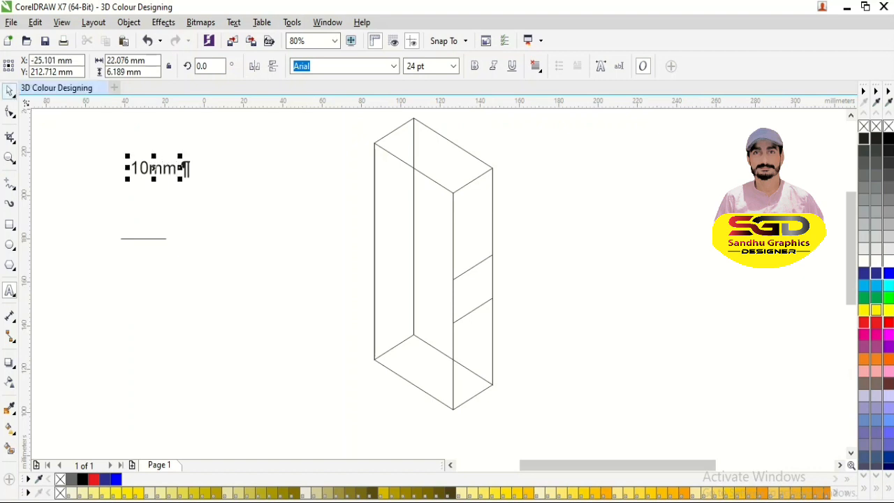
pyautogui.click(9, 91)
# - Set the short line's length to 10 mm and move the "10mm" label slightly down towards it
pyautogui.click(126, 213)
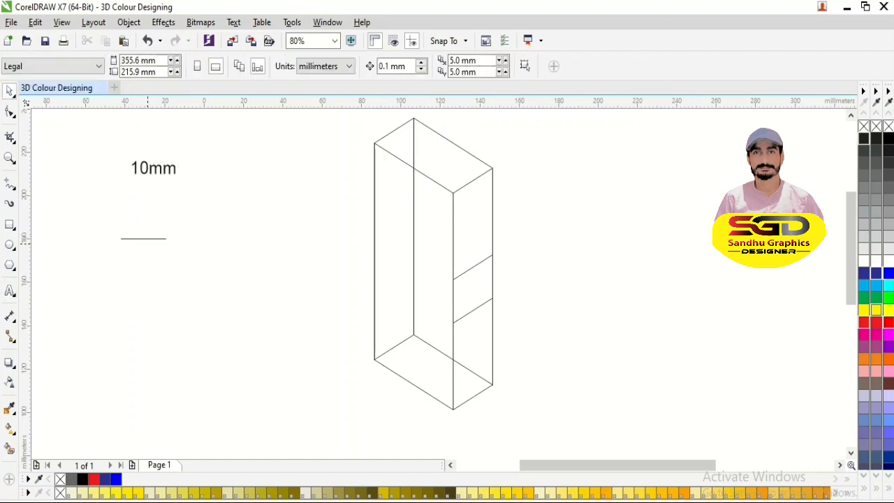
pyautogui.click(165, 239)
pyautogui.doubleClick(129, 60)
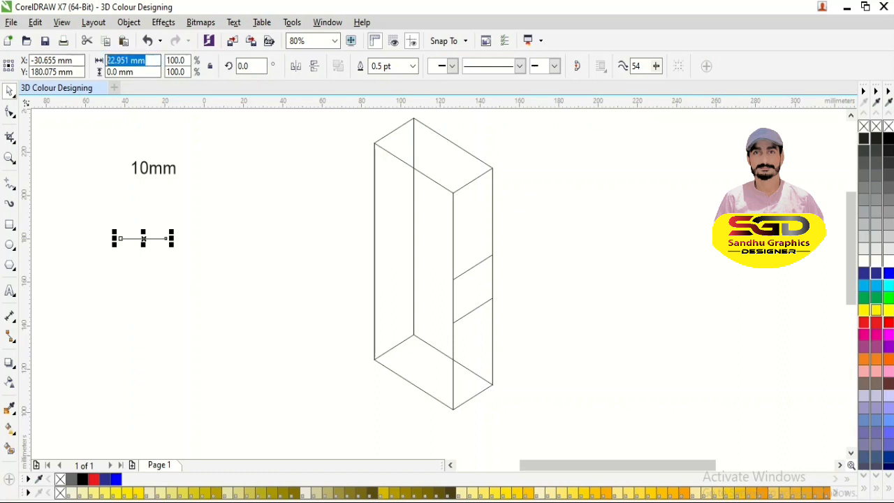
pyautogui.write('10')
pyautogui.press('Return')
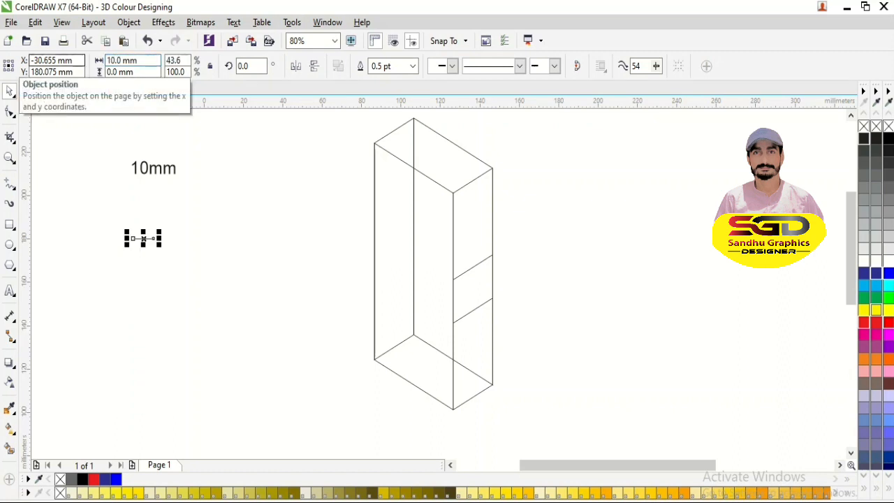
pyautogui.moveTo(161, 165); pyautogui.dragTo(157, 180)
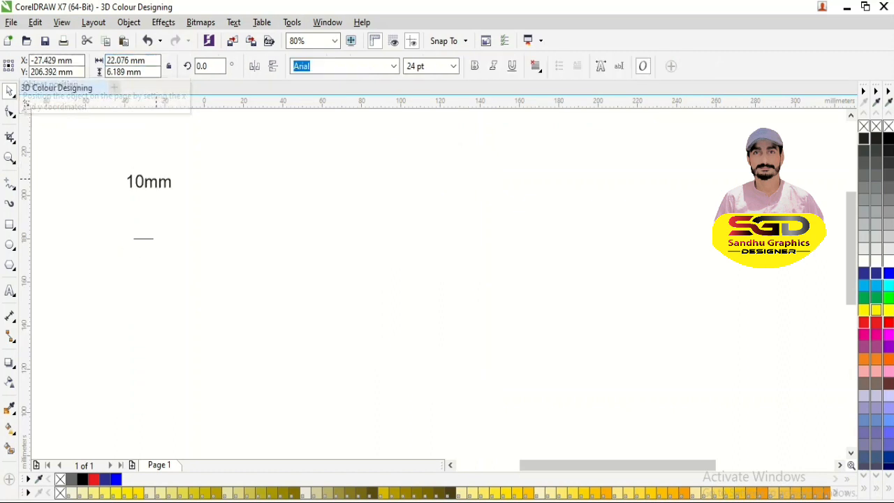
# - Replace the "10mm" label's wording with "courve to 30 degree"
pyautogui.click(156, 180)
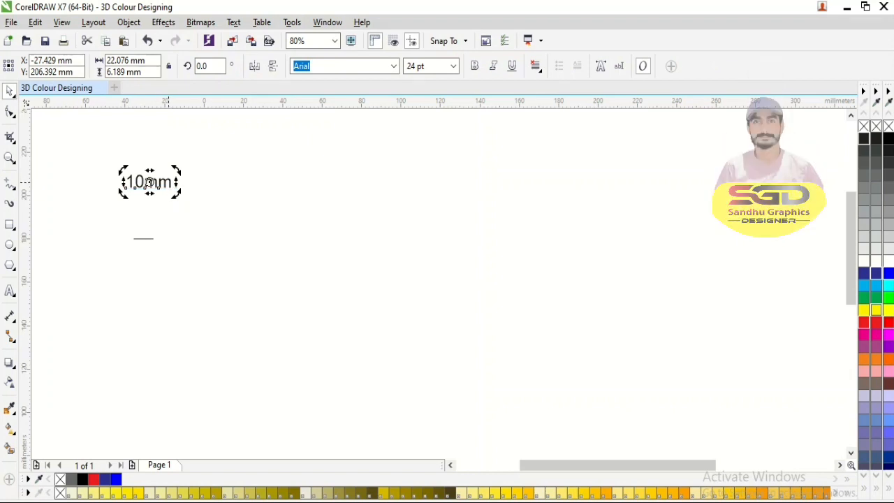
pyautogui.doubleClick(175, 182)
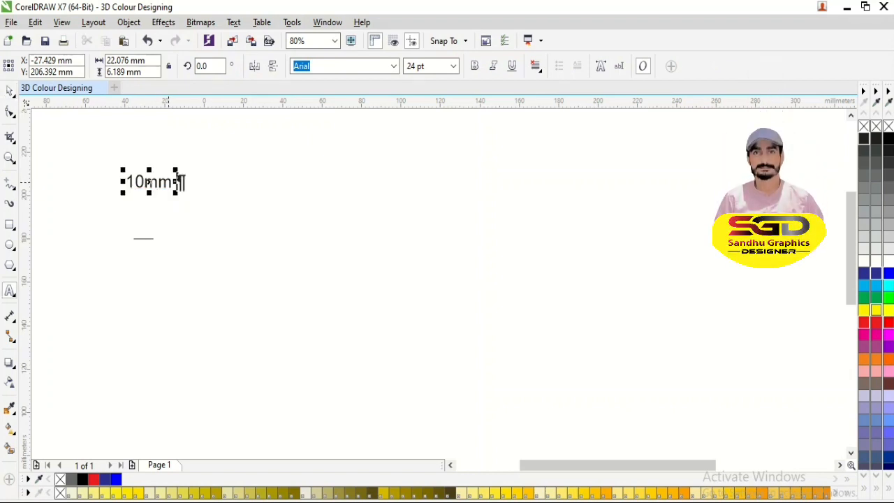
pyautogui.press('BackSpace')
pyautogui.press('BackSpace')
pyautogui.press('BackSpace')
pyautogui.press('BackSpace')
pyautogui.write('courve to ')
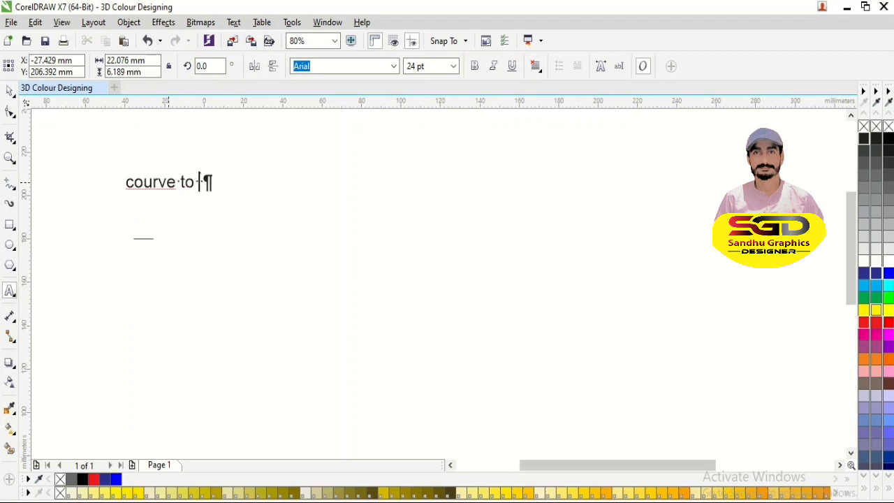
pyautogui.write('30 de')
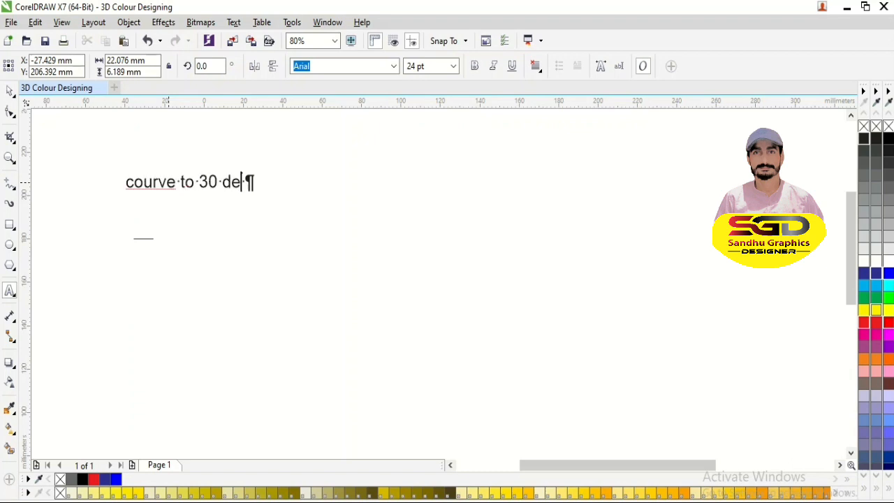
pyautogui.write('gree')
pyautogui.hotkey('ctrl', 'space')
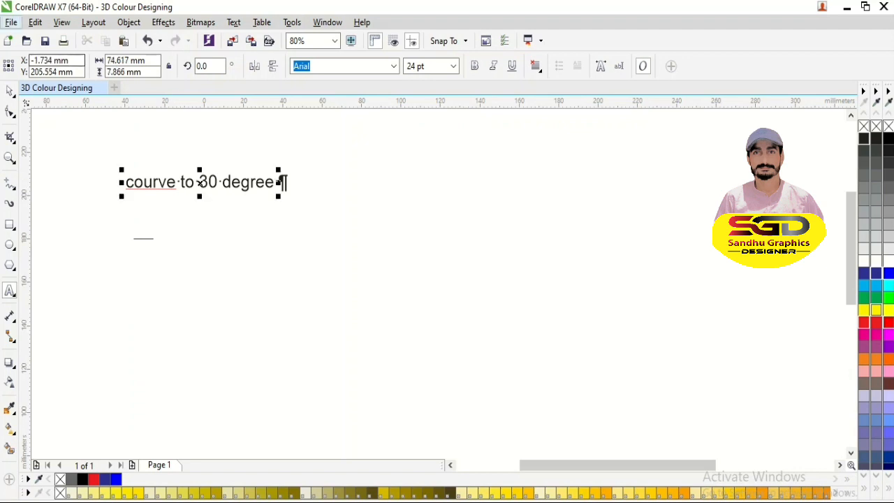
pyautogui.click(10, 90)
# - Try to rotate the 10 mm line to 330° about its left end
pyautogui.scroll(-1, 81, 192)
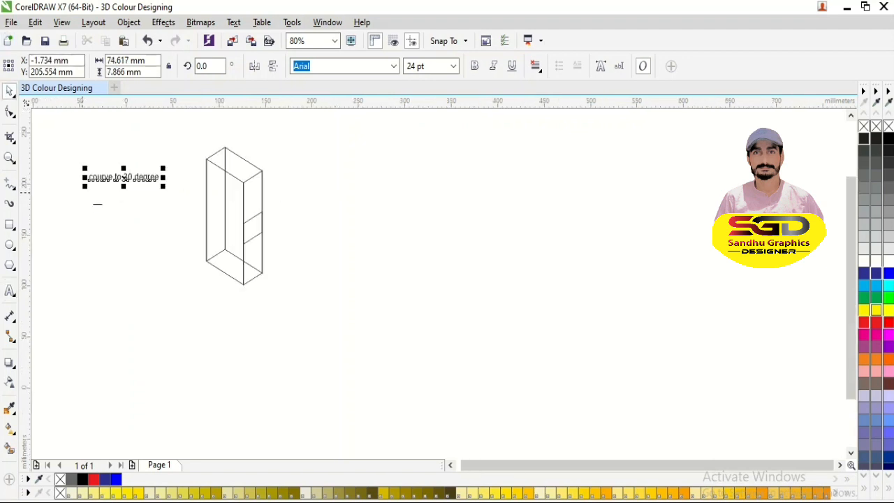
pyautogui.moveTo(66, 146); pyautogui.dragTo(345, 301)
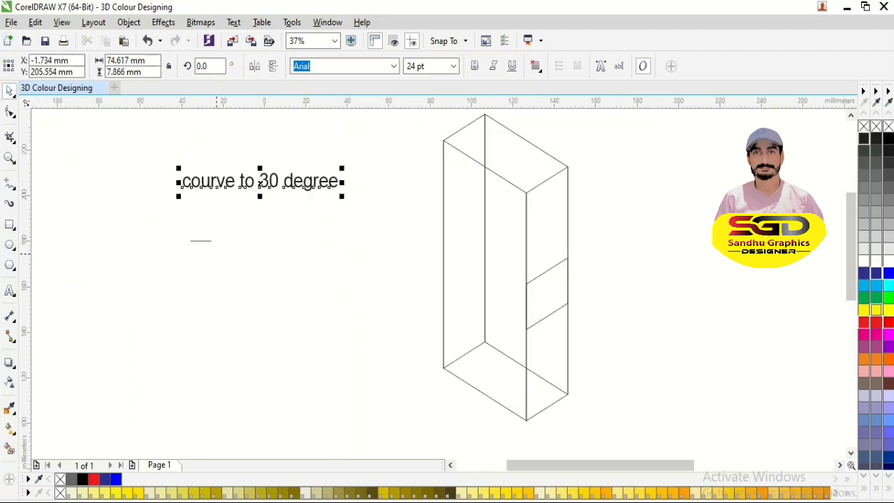
pyautogui.click(204, 240)
pyautogui.click(201, 240)
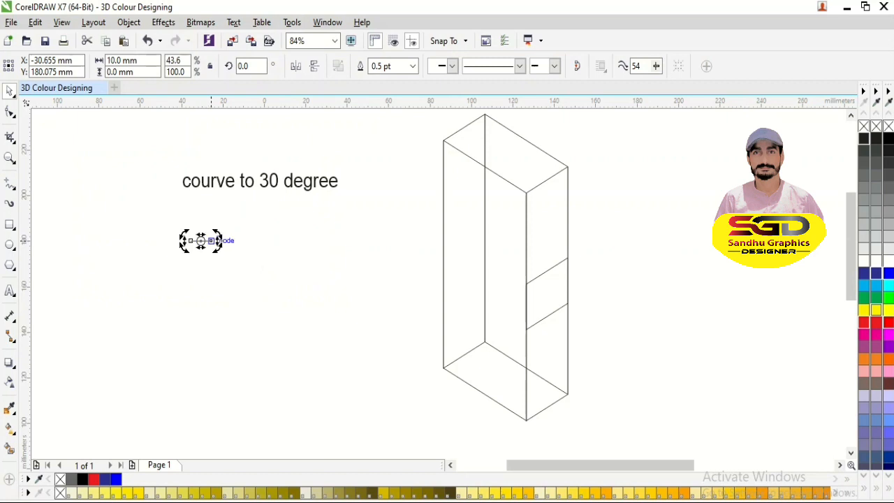
pyautogui.moveTo(213, 241); pyautogui.dragTo(225, 253)
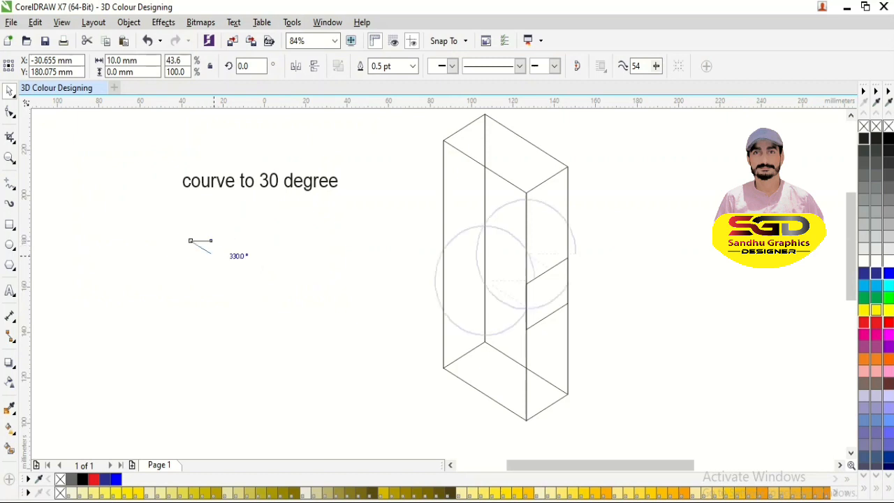
pyautogui.moveTo(215, 256)
pyautogui.mouseDown()
pyautogui.moveTo(217, 242)
pyautogui.moveTo(214, 256)
pyautogui.mouseUp()
pyautogui.hotkey('ctrl', 'z')
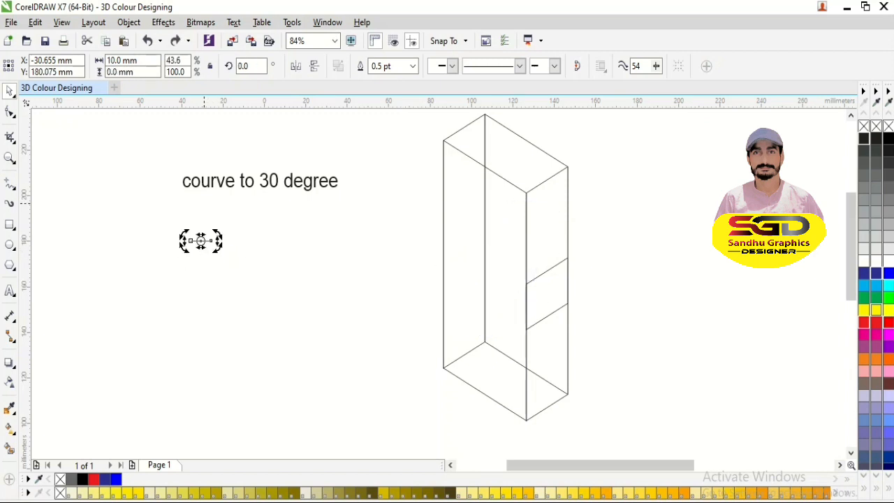
# - Rotate the 10 mm line to 330° and place its lower end on the box's front edge at the skewed square's upper corner
pyautogui.press('F2')
pyautogui.moveTo(152, 149); pyautogui.dragTo(594, 367)
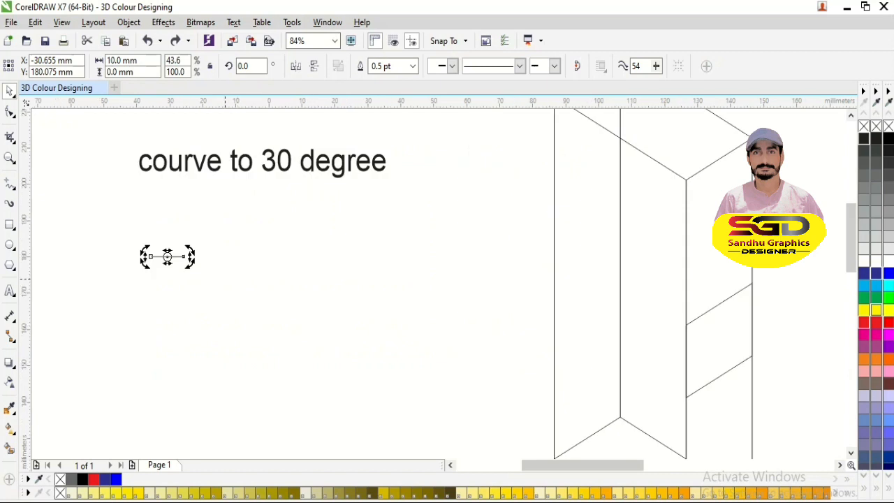
pyautogui.moveTo(190, 249)
pyautogui.mouseDown()
pyautogui.moveTo(204, 260)
pyautogui.moveTo(195, 262)
pyautogui.moveTo(196, 250)
pyautogui.moveTo(210, 261)
pyautogui.moveTo(640, 311)
pyautogui.moveTo(685, 325)
pyautogui.mouseUp()
pyautogui.click(210, 278)
pyautogui.click(174, 261)
pyautogui.scroll(-3, 685, 322)
pyautogui.press('F2')
pyautogui.moveTo(455, 188); pyautogui.dragTo(793, 454)
pyautogui.press('Escape')
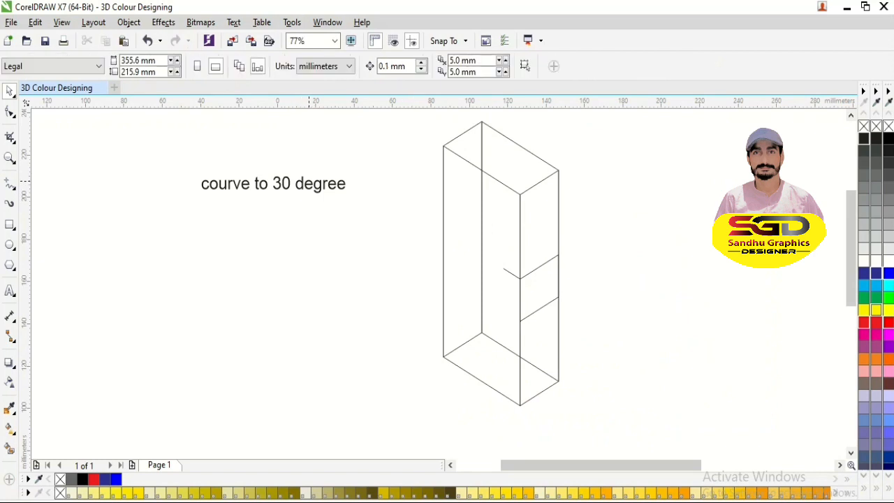
# - Replace the label's wording with "Select to all"
pyautogui.click(340, 184)
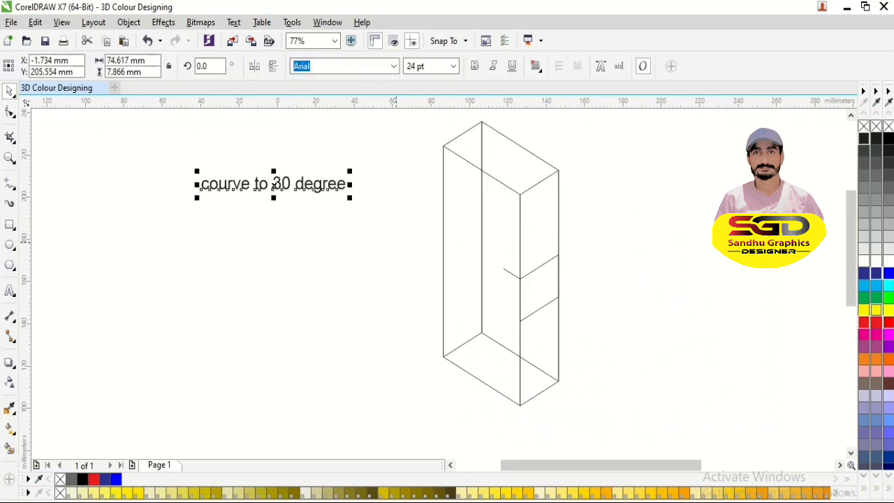
pyautogui.press('F8')
pyautogui.press('BackSpace')
pyautogui.press('BackSpace')
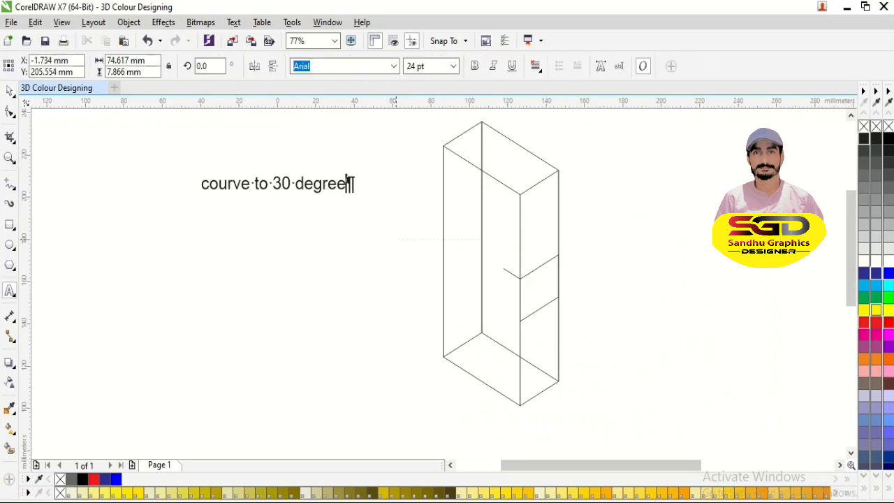
pyautogui.press('BackSpace')
pyautogui.press('BackSpace')
pyautogui.press('BackSpace')
pyautogui.press('BackSpace')
pyautogui.press('BackSpace')
pyautogui.press('BackSpace')
pyautogui.press('BackSpace')
pyautogui.press('BackSpace')
pyautogui.press('BackSpace')
pyautogui.press('BackSpace')
pyautogui.press('BackSpace')
pyautogui.press('BackSpace')
pyautogui.press('BackSpace')
pyautogui.press('BackSpace')
pyautogui.press('BackSpace')
pyautogui.press('BackSpace')
pyautogui.press('BackSpace')
pyautogui.press('BackSpace')
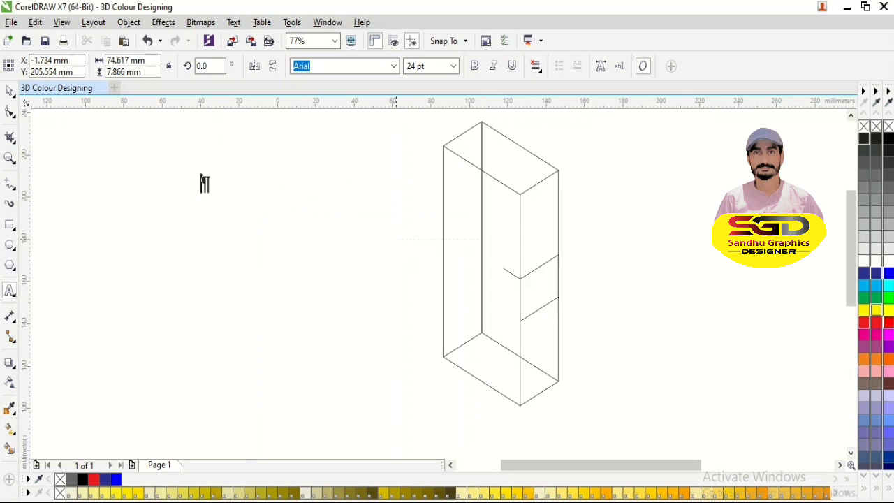
pyautogui.write('Sel')
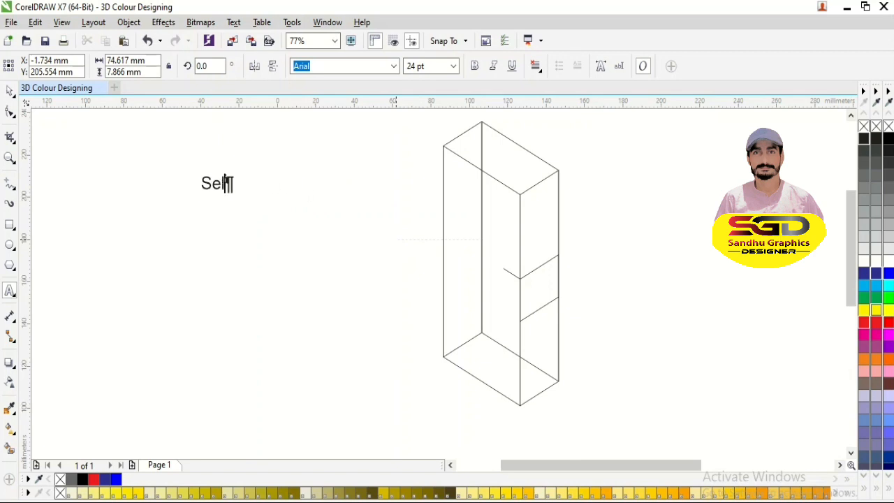
pyautogui.write('ect to all')
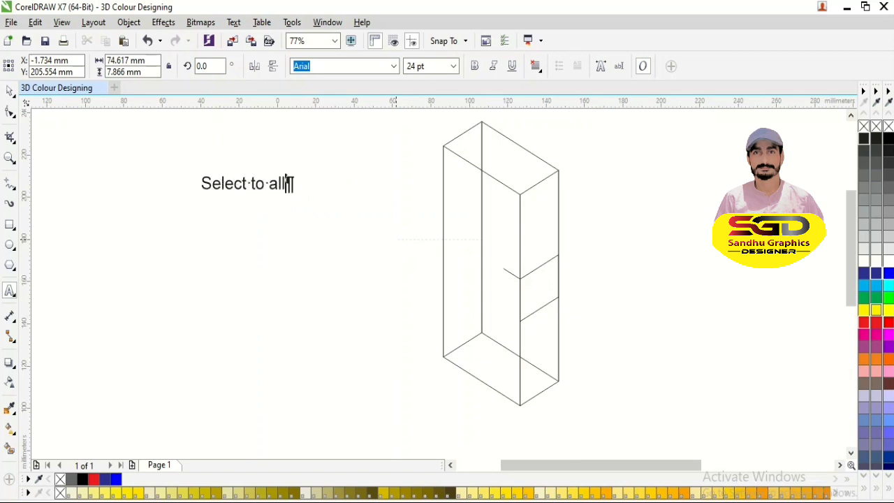
pyautogui.hotkey('ctrl', 'space')
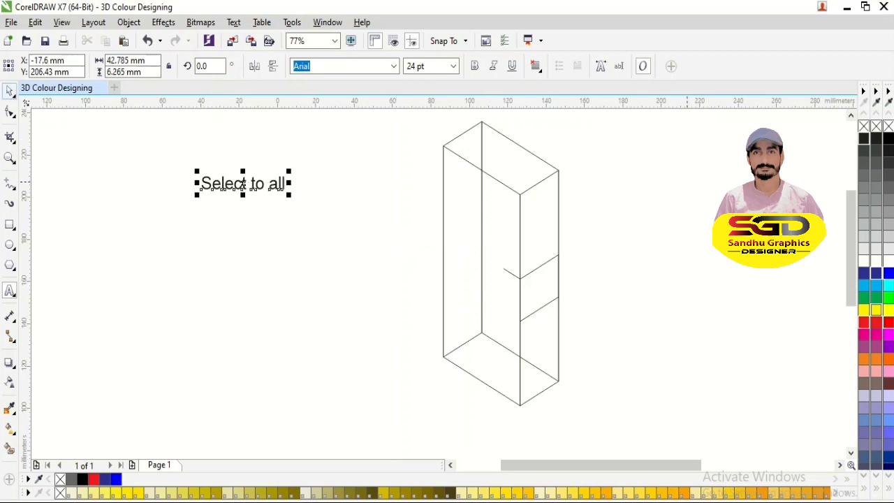
# - Select the whole box with the skewed square and the 10 mm line and group them
pyautogui.click(850, 116)
pyautogui.moveTo(384, 130); pyautogui.dragTo(631, 452)
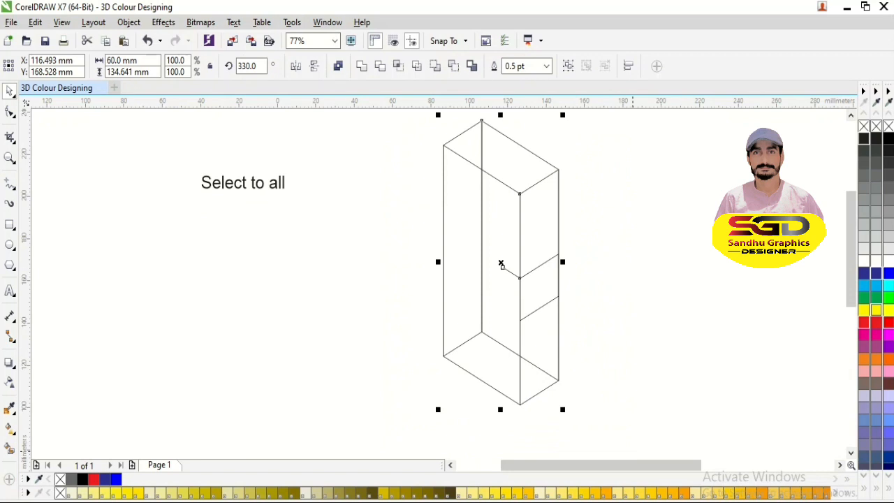
pyautogui.click(500, 263)
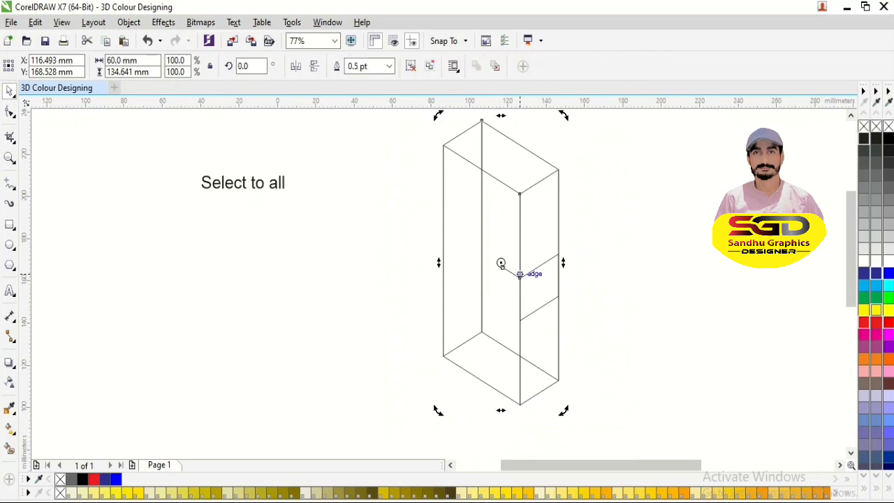
# - Move the group's rotation centre to the 10 mm line's free end and create a copy rotated to 120° about it
pyautogui.press('F2')
pyautogui.moveTo(489, 249); pyautogui.dragTo(552, 305)
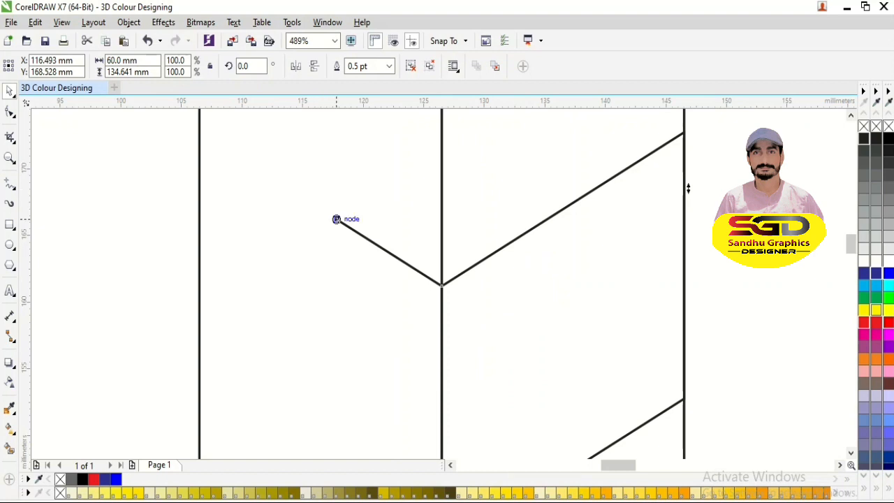
pyautogui.scroll(-4, 335, 219)
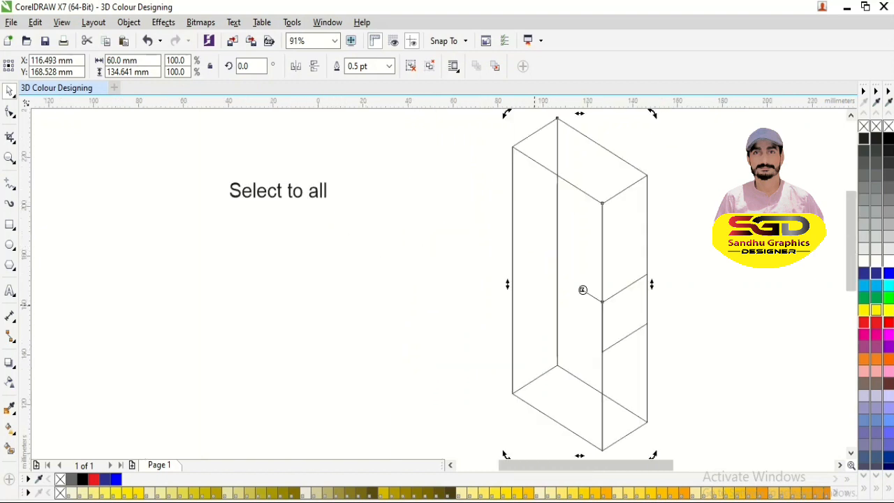
pyautogui.moveTo(505, 455); pyautogui.dragTo(692, 280)
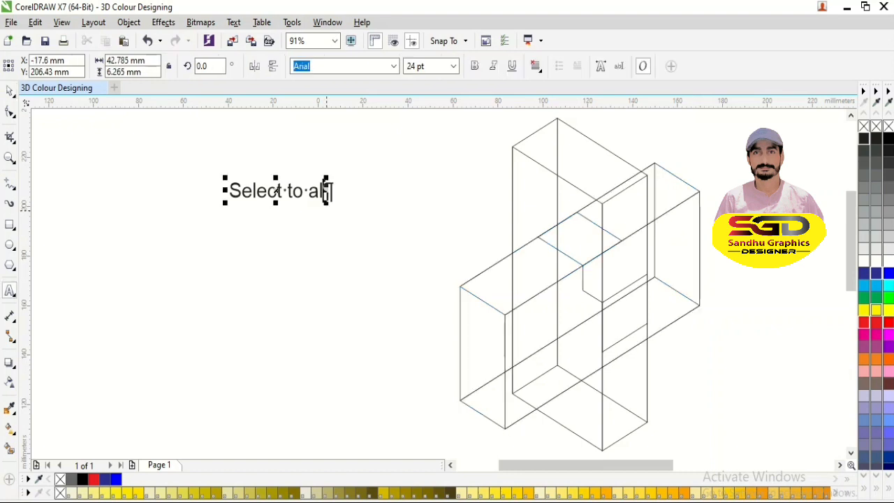
# - Replace the label's wording with "copy and" and "ctrl D" on two lines
pyautogui.press('BackSpace')
pyautogui.press('BackSpace')
pyautogui.press('BackSpace')
pyautogui.press('BackSpace')
pyautogui.press('BackSpace')
pyautogui.press('BackSpace')
pyautogui.press('BackSpace')
pyautogui.press('BackSpace')
pyautogui.press('BackSpace')
pyautogui.press('BackSpace')
pyautogui.press('BackSpace')
pyautogui.press('BackSpace')
pyautogui.press('BackSpace')
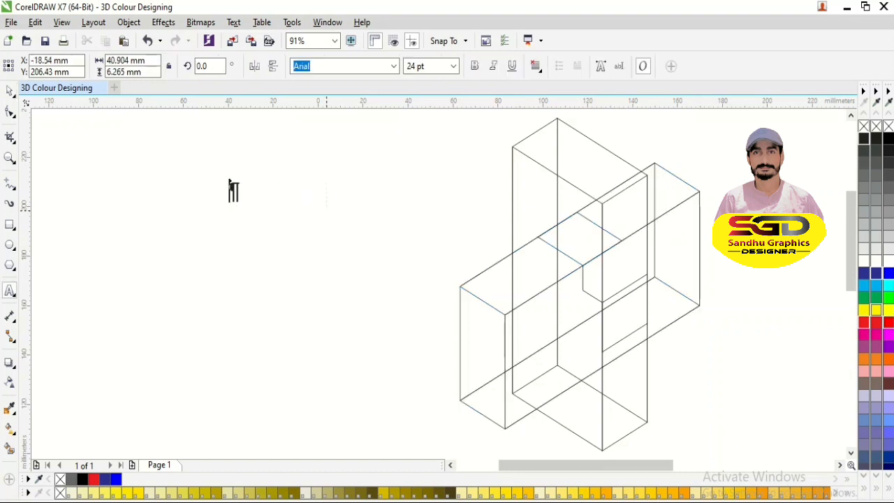
pyautogui.write('copy ')
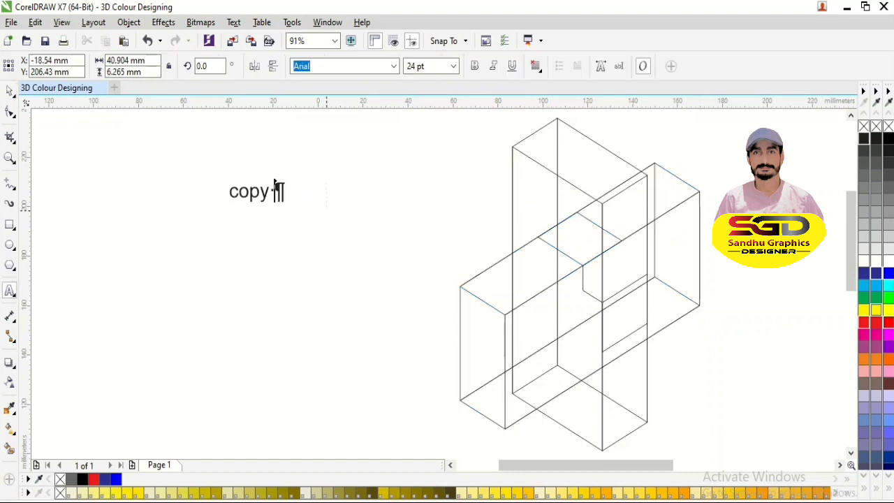
pyautogui.write('and ct')
pyautogui.press('BackSpace')
pyautogui.press('BackSpace')
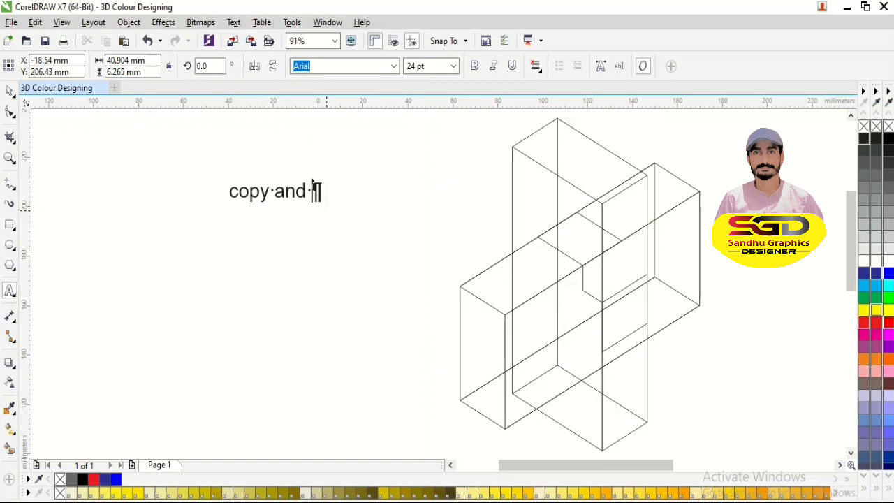
pyautogui.hotkey('shift', 'Return')
pyautogui.write('ctrl ')
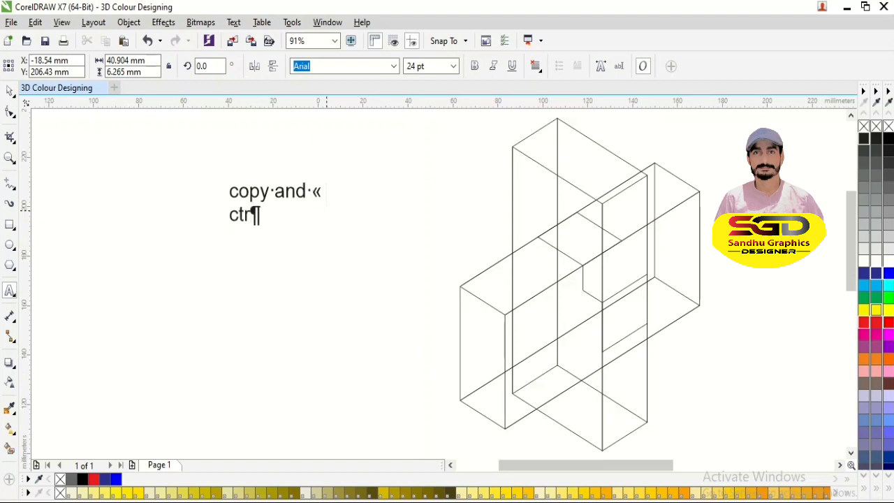
pyautogui.write('d')
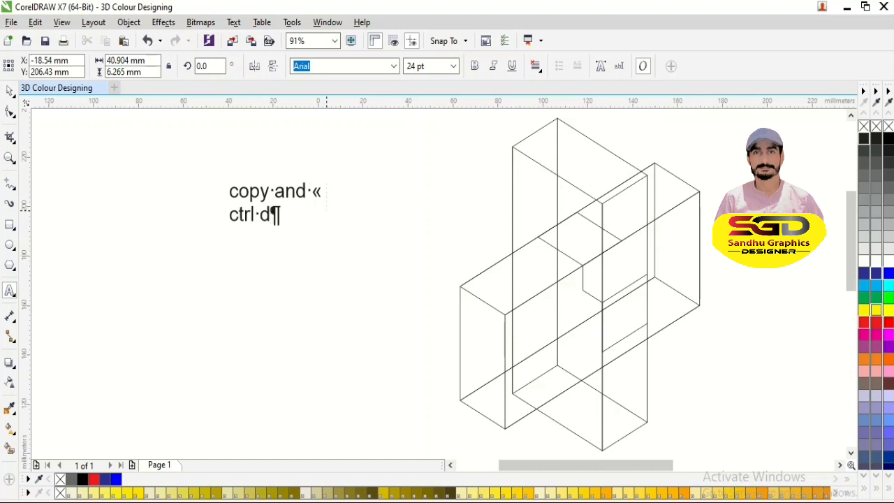
pyautogui.press('BackSpace')
pyautogui.write('D')
pyautogui.hotkey('ctrl', 'space')
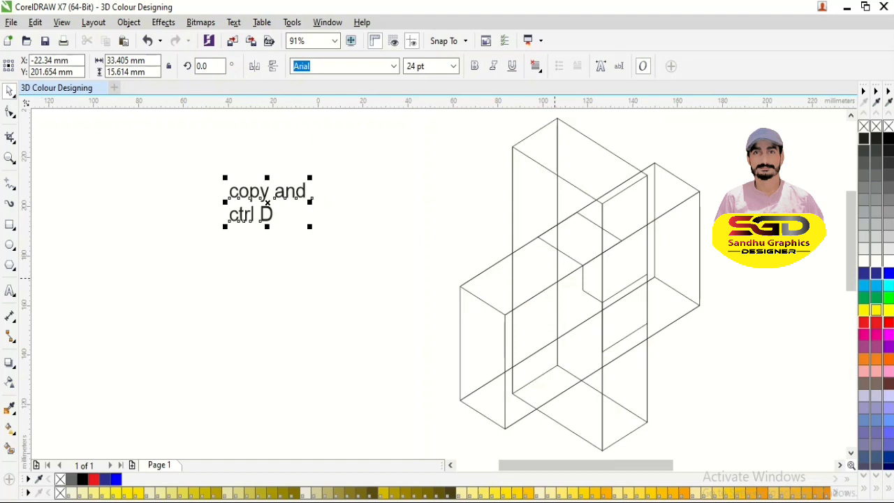
# - Duplicate the rotated box to add a third copy at 240° about the same centre, and deselect it
pyautogui.click(579, 295)
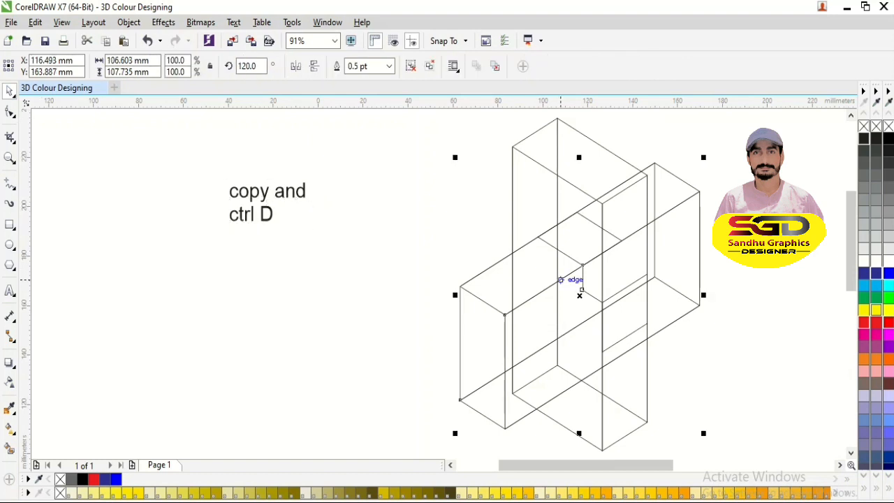
pyautogui.hotkey('ctrl', 'd')
pyautogui.hotkey('ctrl', 'z')
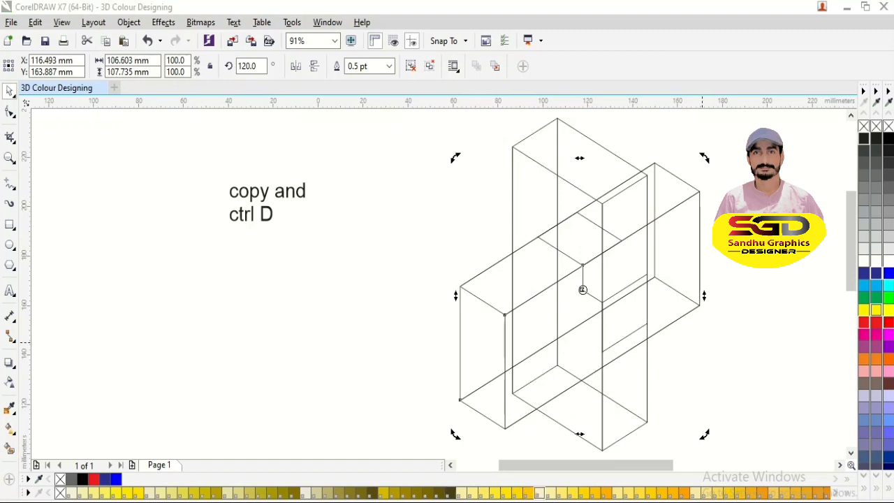
pyautogui.click(582, 289)
pyautogui.click(579, 295)
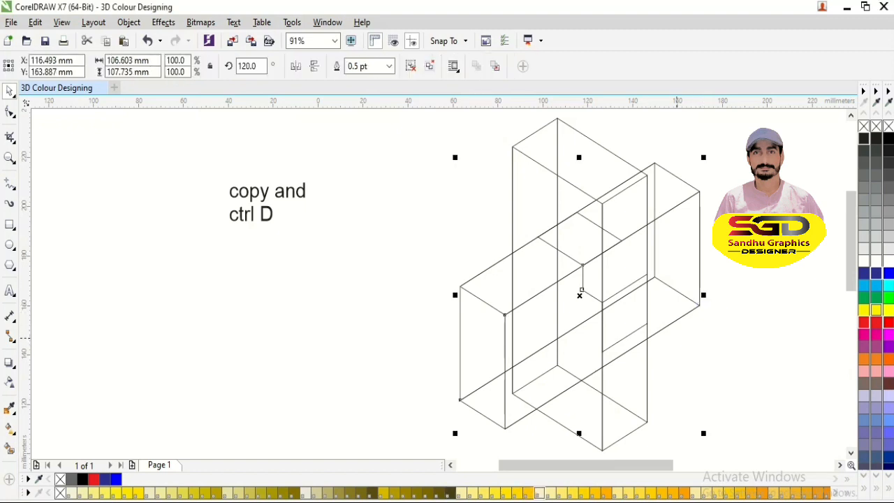
pyautogui.hotkey('ctrl', 'd')
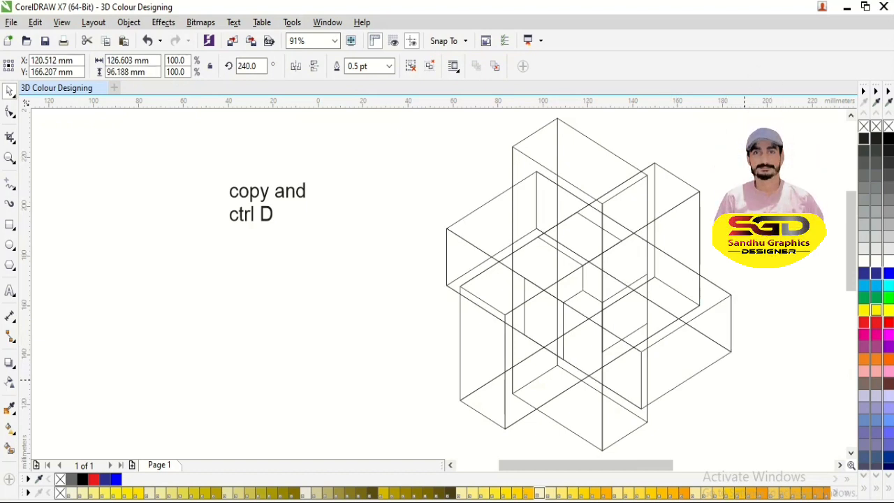
pyautogui.click(743, 379)
# - Replace the label's wording with "select to all" and "ctrl G" on two lines
pyautogui.doubleClick(274, 213)
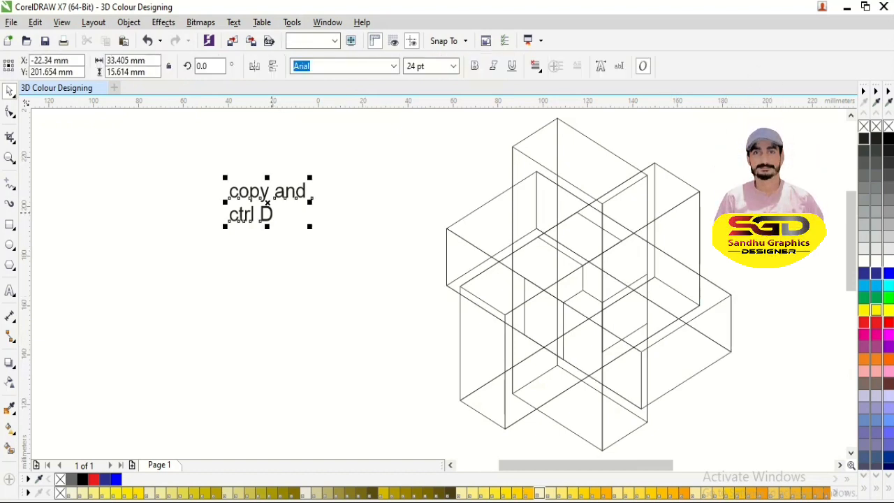
pyautogui.press('BackSpace')
pyautogui.press('BackSpace')
pyautogui.press('BackSpace')
pyautogui.press('BackSpace')
pyautogui.press('BackSpace')
pyautogui.press('BackSpace')
pyautogui.press('BackSpace')
pyautogui.press('BackSpace')
pyautogui.press('BackSpace')
pyautogui.press('BackSpace')
pyautogui.press('BackSpace')
pyautogui.press('BackSpace')
pyautogui.press('BackSpace')
pyautogui.press('BackSpace')
pyautogui.press('BackSpace')
pyautogui.press('BackSpace')
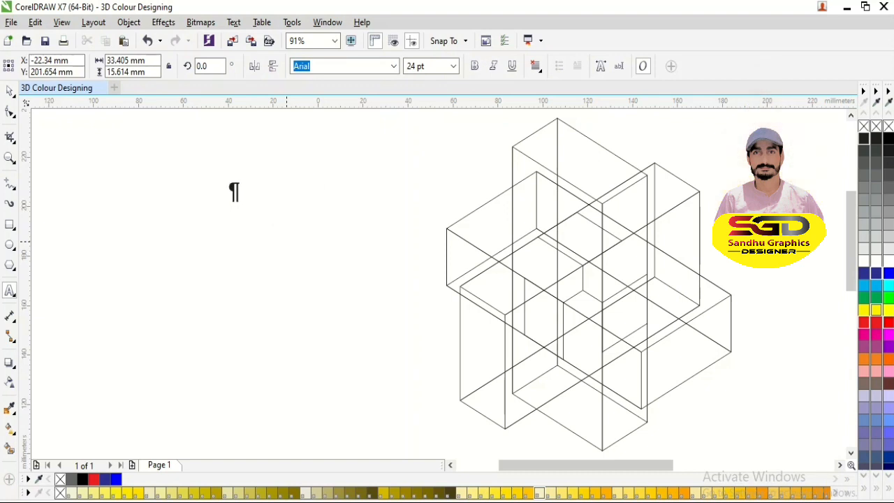
pyautogui.write('select to all')
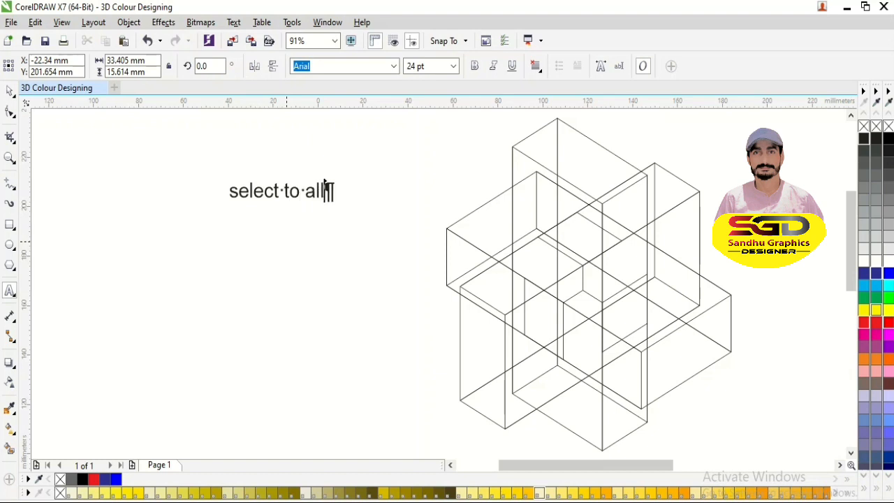
pyautogui.hotkey('shift', 'Return')
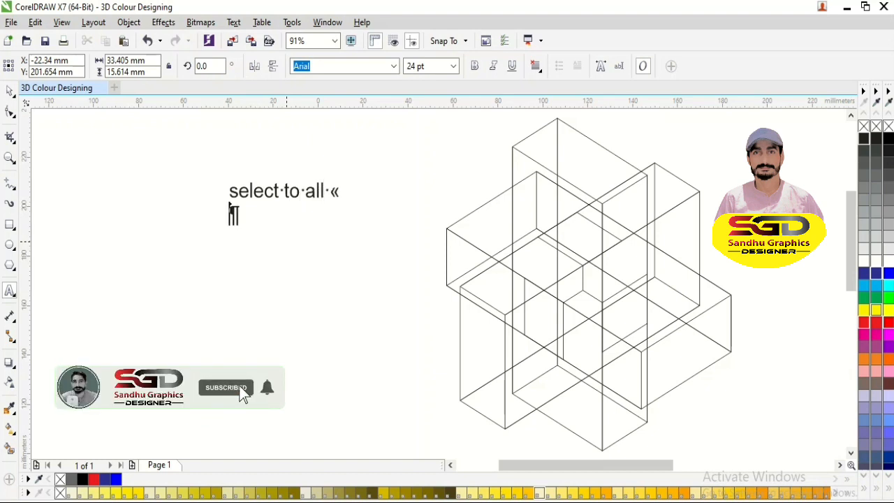
pyautogui.write('dtr')
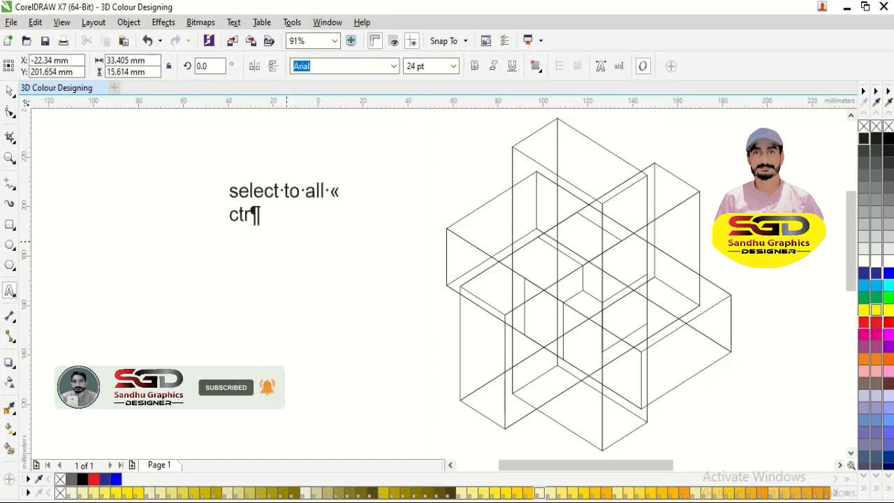
pyautogui.write('l G')
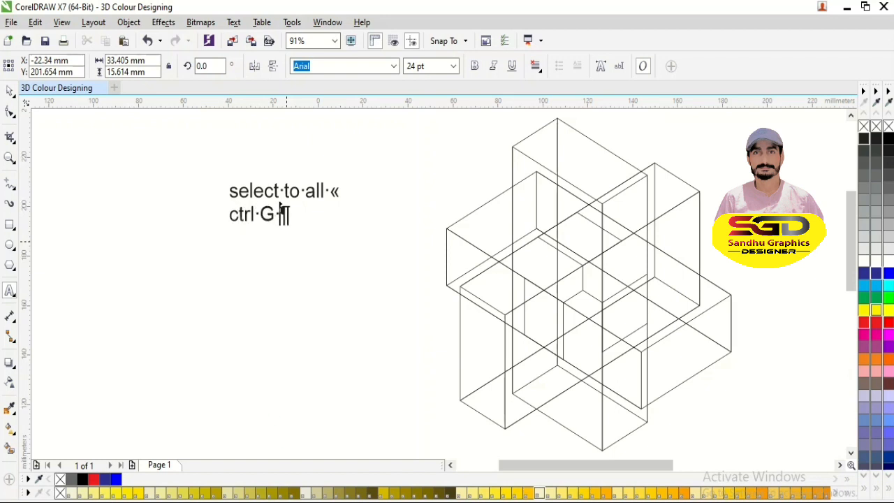
pyautogui.click(10, 90)
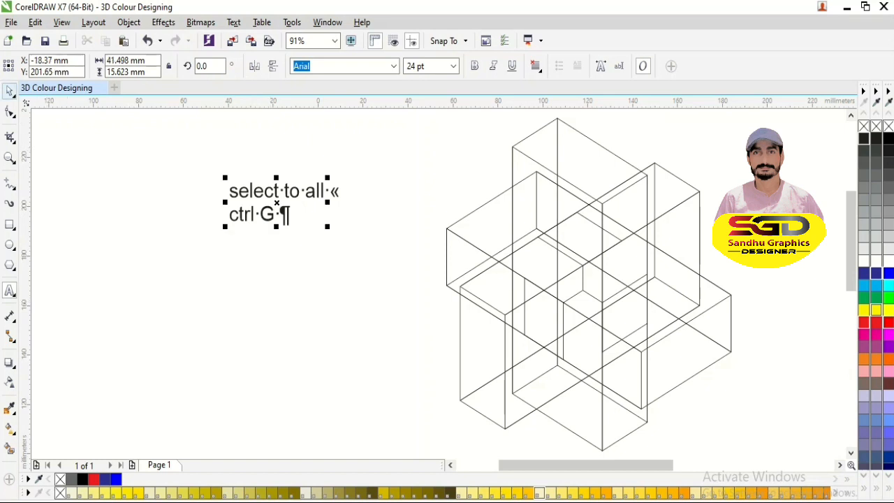
# - Select all three interlocking boxes without the label and group them
pyautogui.click(276, 276)
pyautogui.scroll(-2, 272, 274)
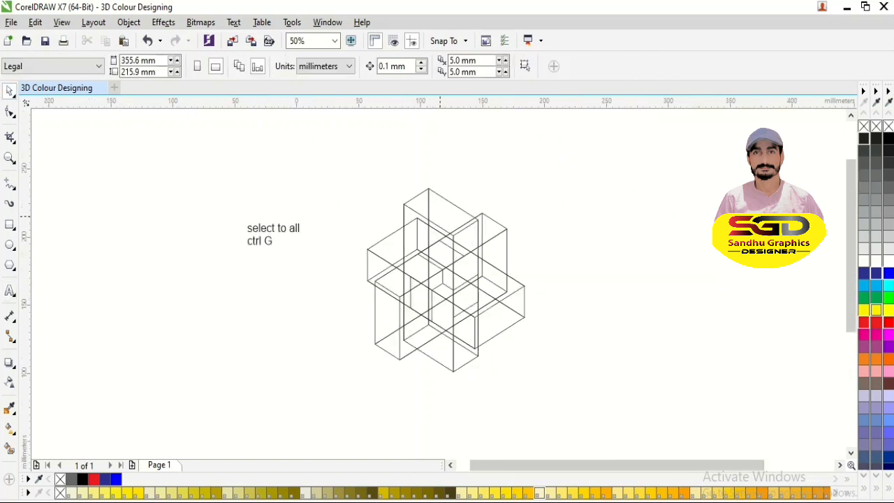
pyautogui.moveTo(326, 166); pyautogui.dragTo(556, 370)
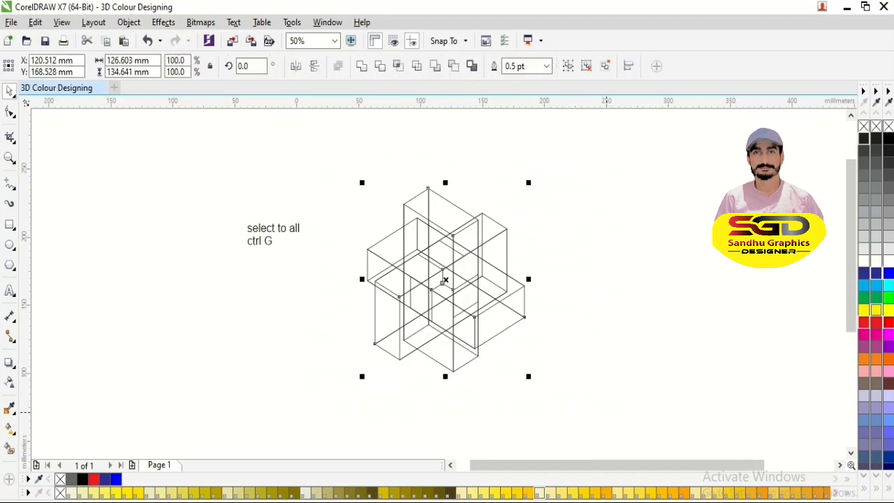
pyautogui.hotkey('ctrl', 'g')
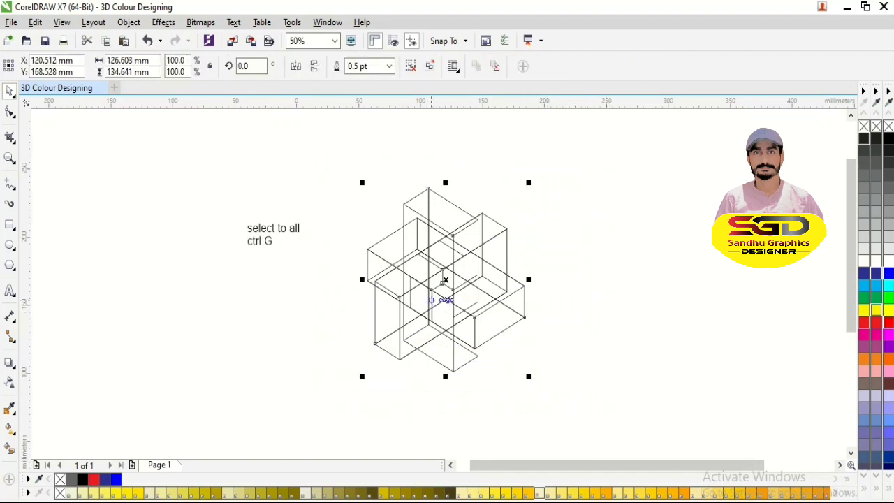
# - Change the label's wording to "select to smart fill tool" on a single line and deselect it
pyautogui.scroll(2, 448, 268)
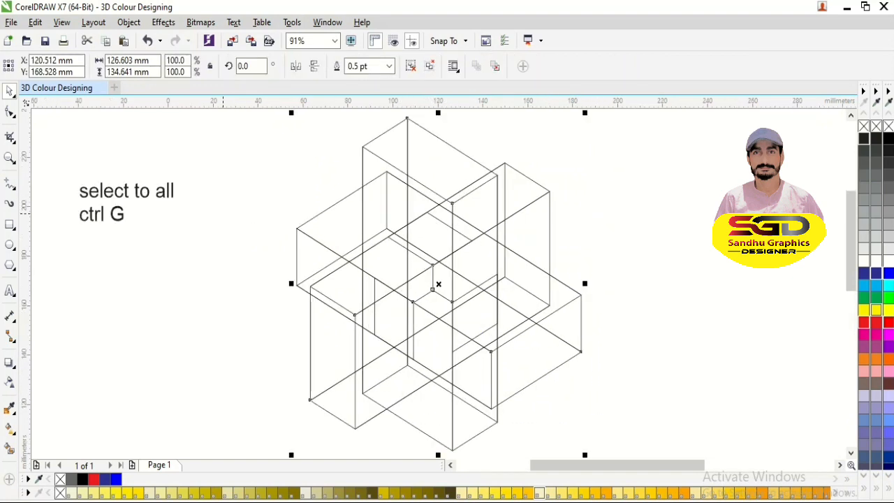
pyautogui.click(125, 217)
pyautogui.doubleClick(125, 218)
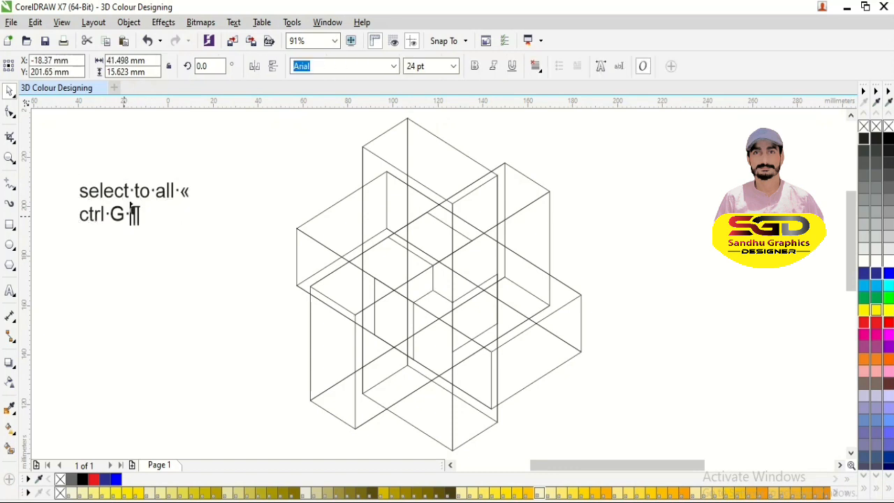
pyautogui.press('BackSpace')
pyautogui.press('BackSpace')
pyautogui.press('BackSpace')
pyautogui.press('BackSpace')
pyautogui.press('BackSpace')
pyautogui.press('BackSpace')
pyautogui.press('BackSpace')
pyautogui.press('BackSpace')
pyautogui.press('BackSpace')
pyautogui.press('BackSpace')
pyautogui.press('BackSpace')
pyautogui.press('BackSpace')
pyautogui.press('BackSpace')
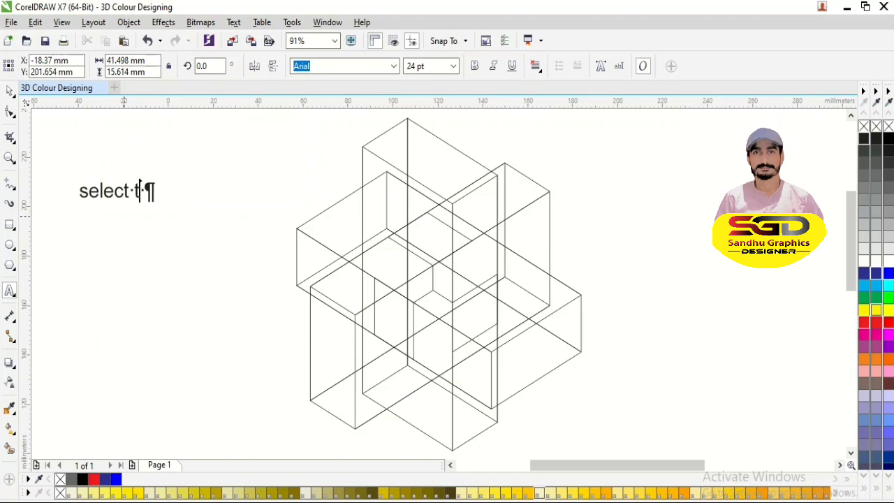
pyautogui.write('o smat')
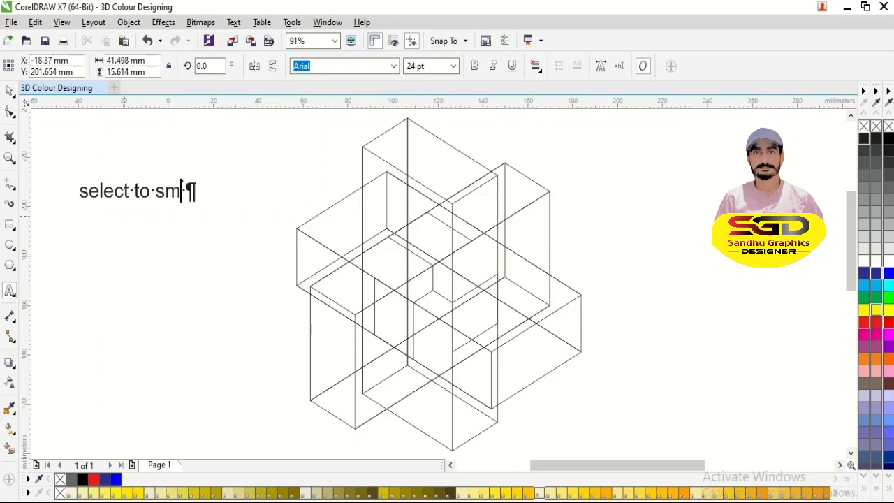
pyautogui.press('BackSpace')
pyautogui.press('BackSpace')
pyautogui.write('art fill')
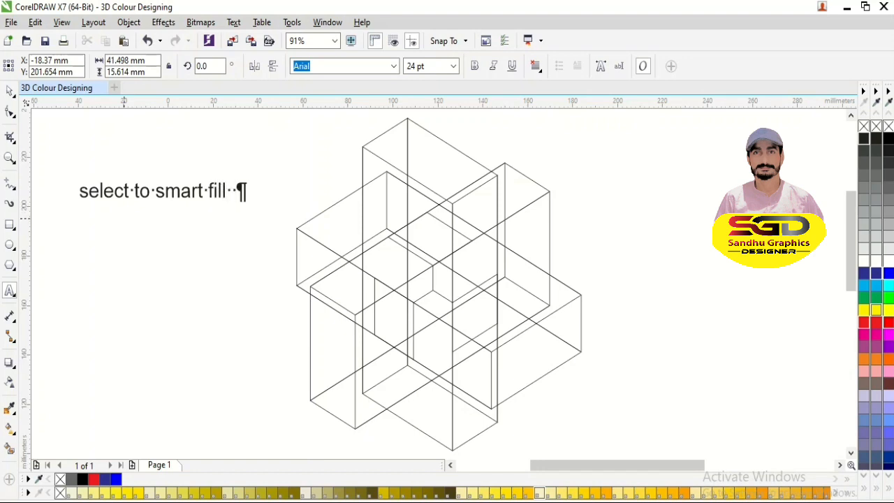
pyautogui.press('Escape')
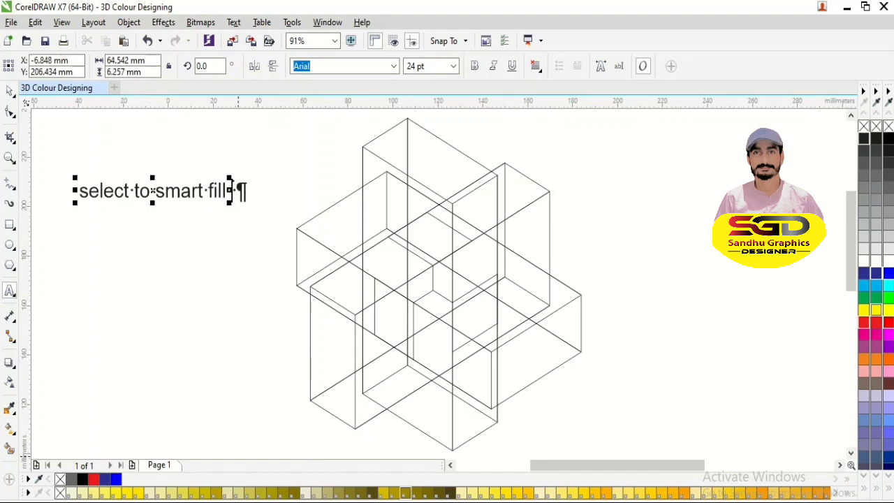
pyautogui.write('tool')
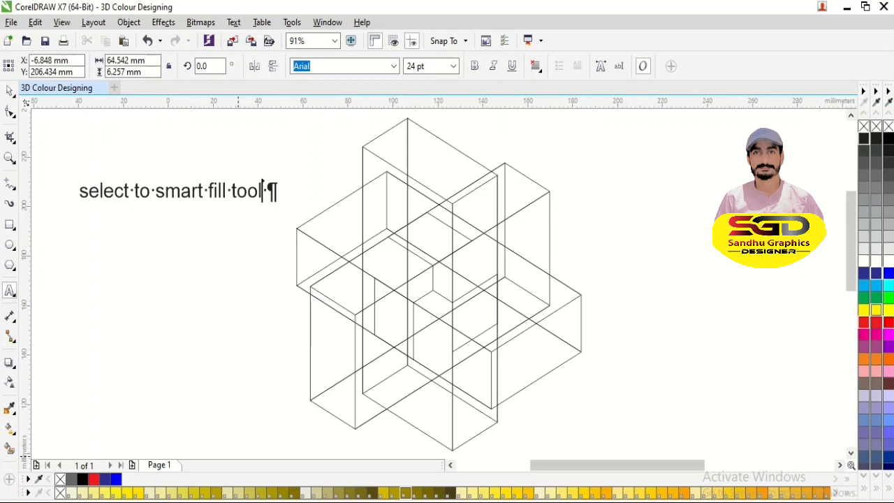
pyautogui.press('Escape')
pyautogui.press('Escape')
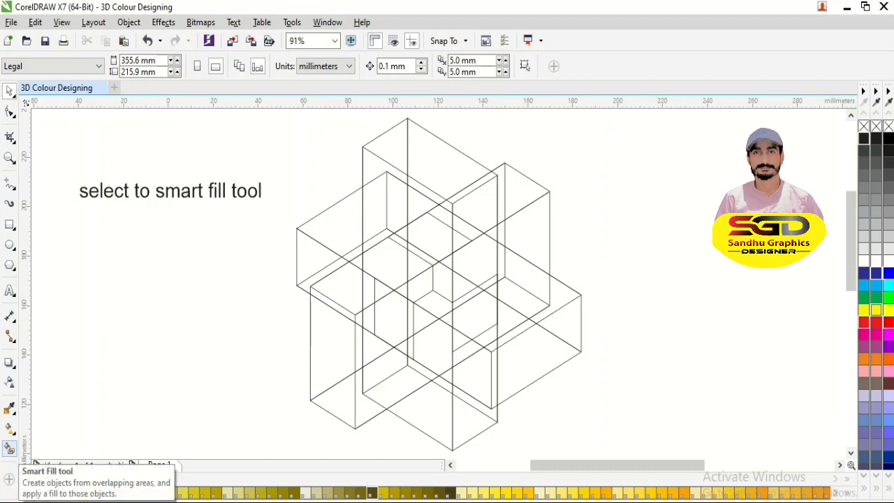
# - Smart-fill the visible regions of the tallest box's front face with dark grey and no outline, down to its narrow leg, and deselect
pyautogui.click(9, 448)
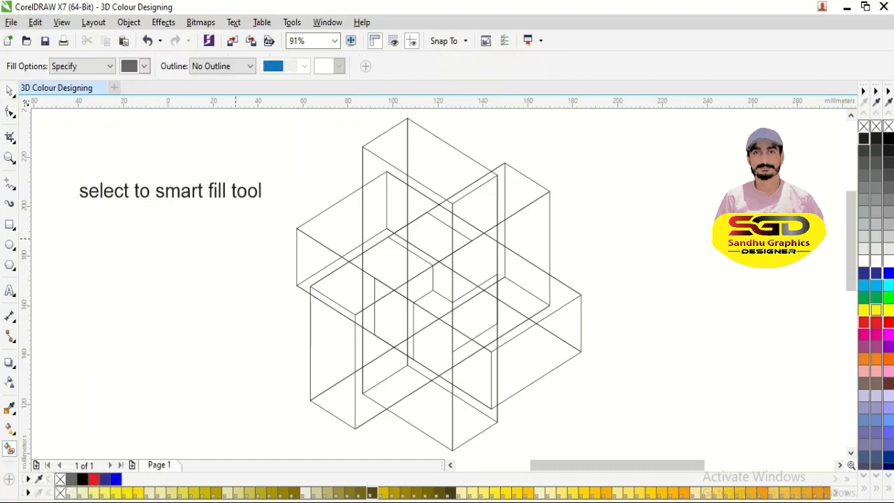
pyautogui.click(380, 166)
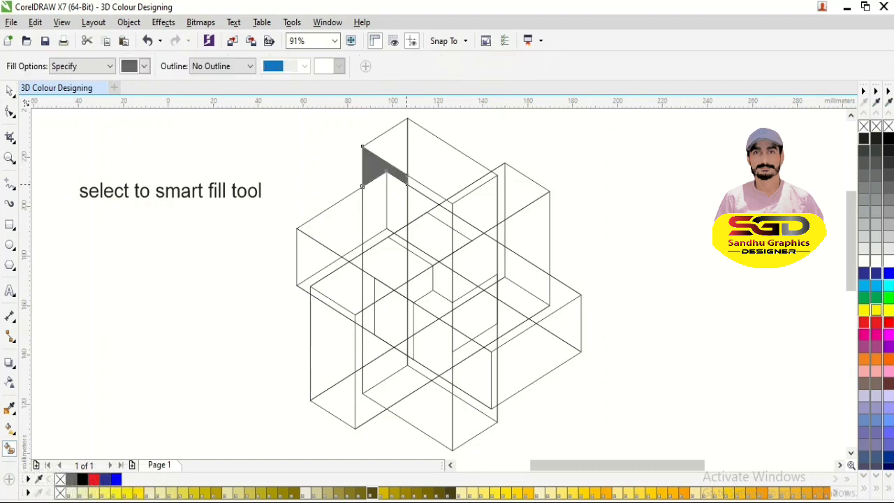
pyautogui.click(437, 199)
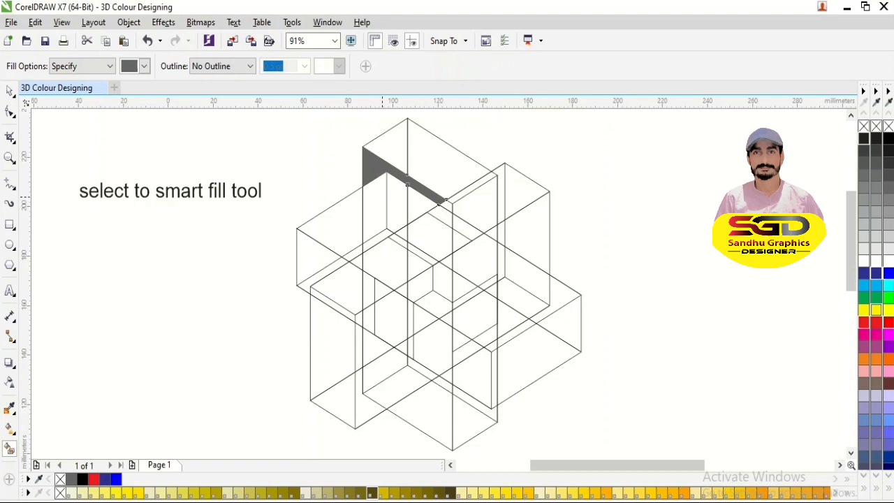
pyautogui.click(382, 198)
pyautogui.click(400, 203)
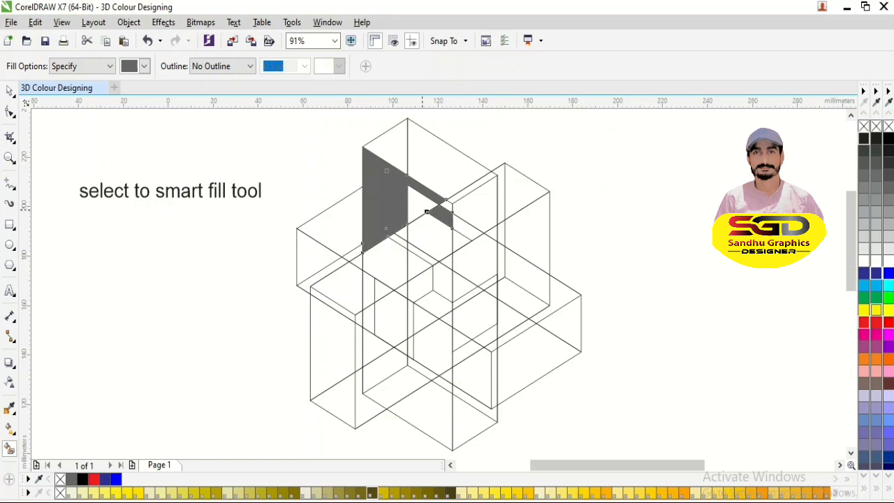
pyautogui.hotkey('ctrl', 'z')
pyautogui.click(426, 211)
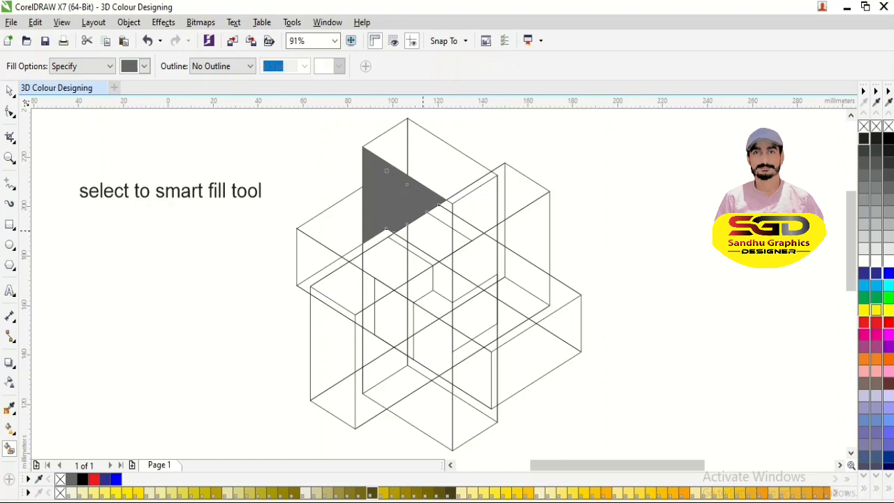
pyautogui.click(429, 234)
pyautogui.click(431, 212)
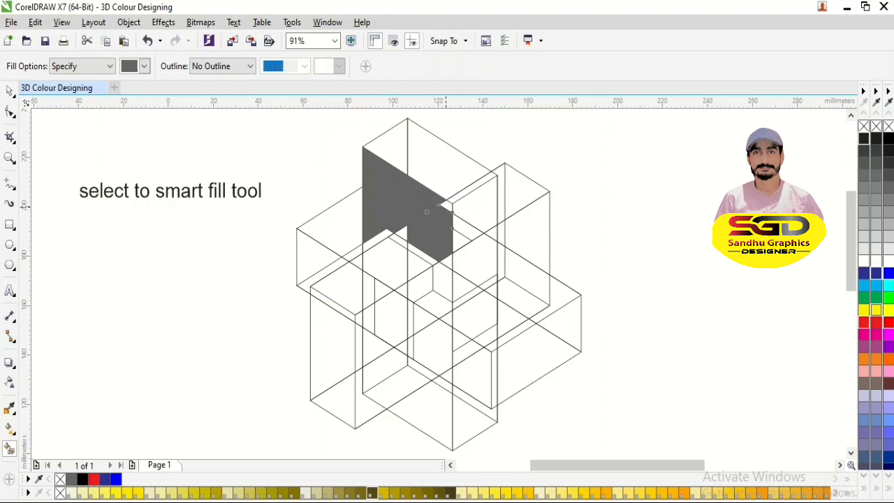
pyautogui.click(405, 235)
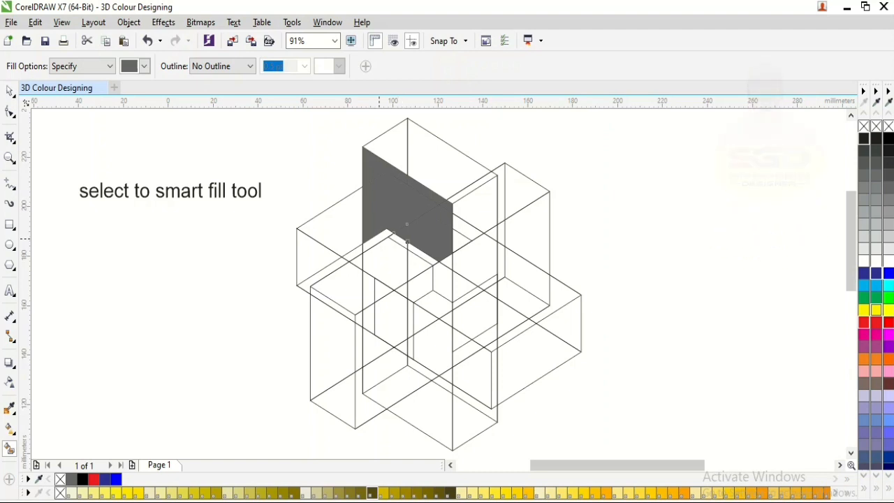
pyautogui.click(442, 280)
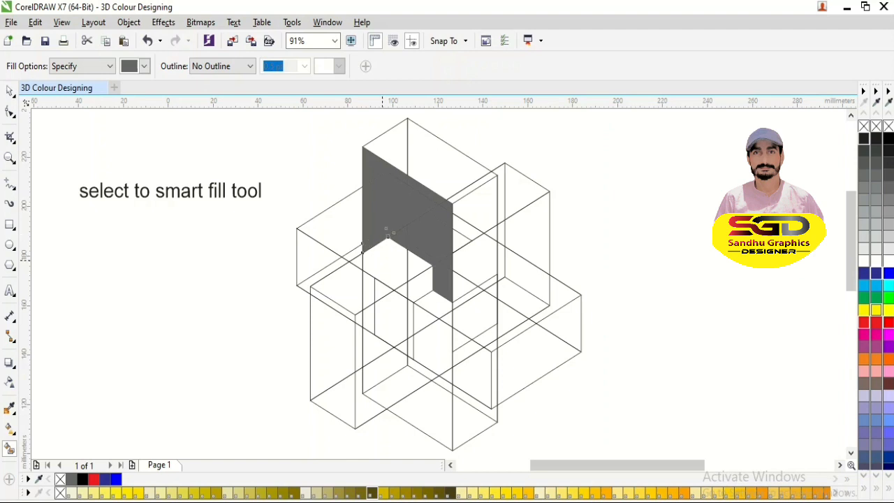
pyautogui.press('space')
pyautogui.click(331, 141)
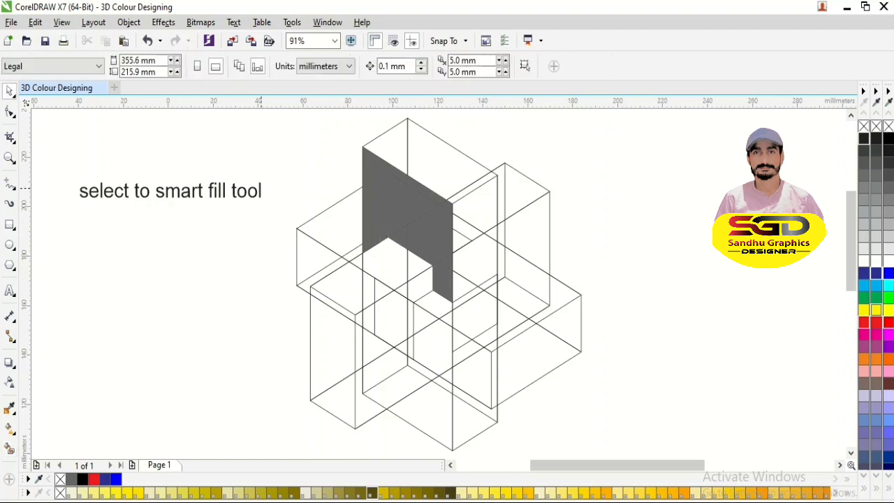
# - Shorten the label's wording to "select to"
pyautogui.doubleClick(260, 188)
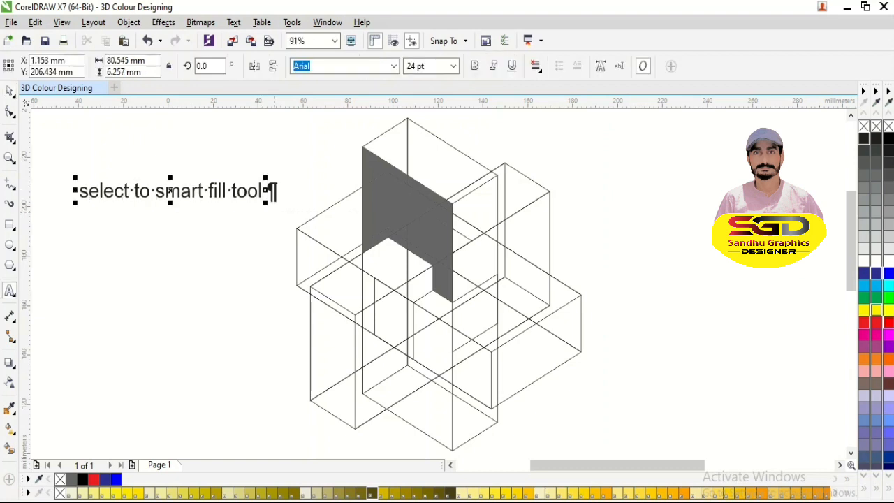
pyautogui.press('BackSpace')
pyautogui.press('BackSpace')
pyautogui.press('BackSpace')
pyautogui.press('BackSpace')
pyautogui.press('BackSpace')
pyautogui.press('BackSpace')
pyautogui.press('BackSpace')
pyautogui.press('BackSpace')
pyautogui.press('BackSpace')
pyautogui.press('BackSpace')
pyautogui.press('BackSpace')
pyautogui.press('BackSpace')
pyautogui.press('BackSpace')
pyautogui.press('BackSpace')
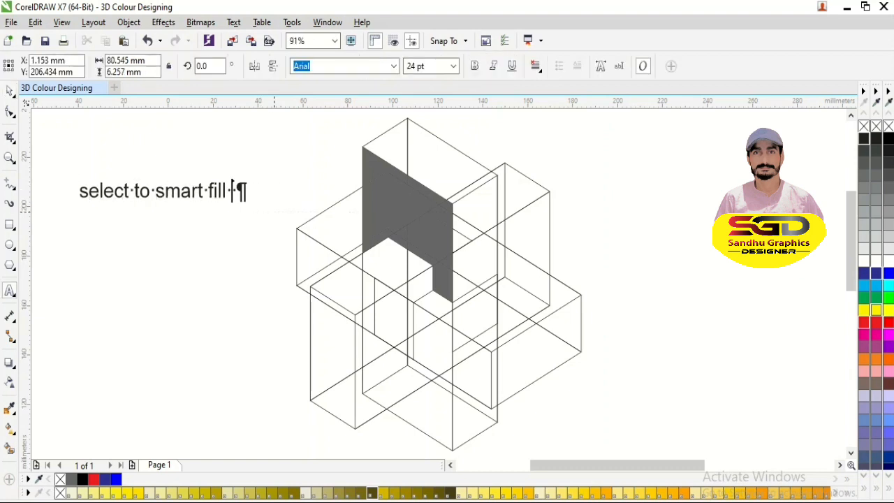
pyautogui.press('BackSpace')
pyautogui.press('BackSpace')
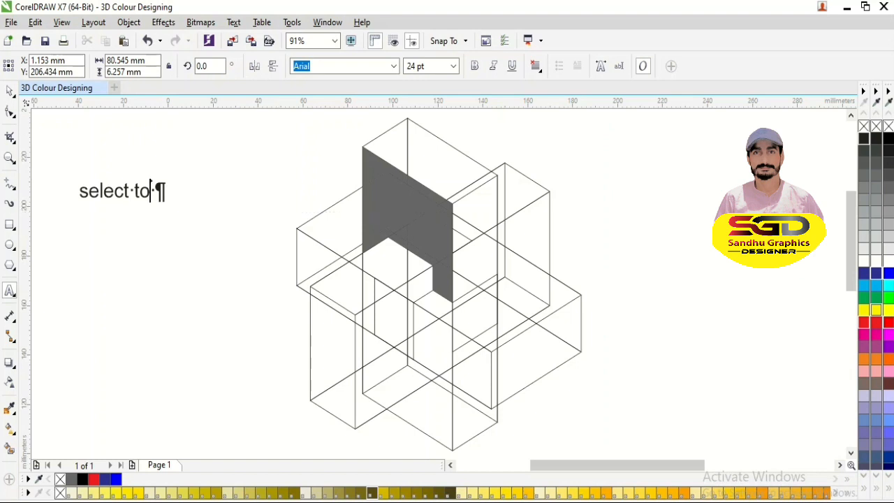
pyautogui.hotkey('ctrl', 'space')
# - Select all the grey front-face pieces and weld them into a single shape
pyautogui.moveTo(340, 132); pyautogui.dragTo(470, 312)
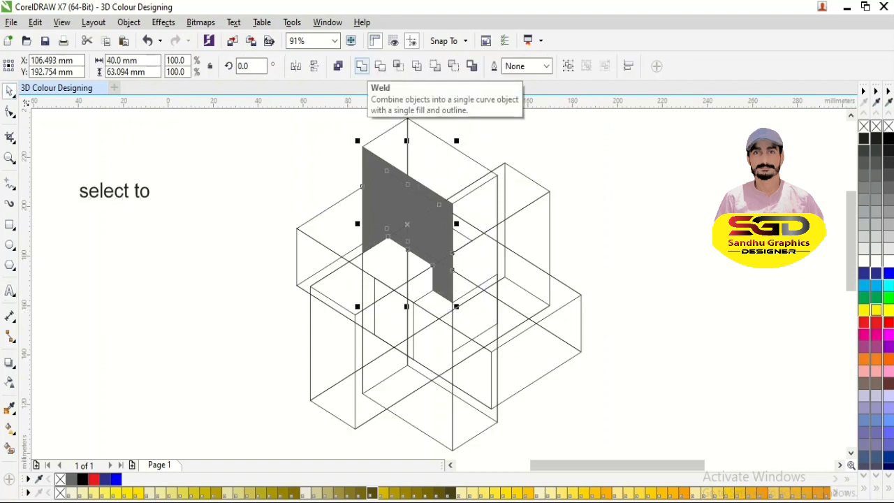
pyautogui.click(362, 66)
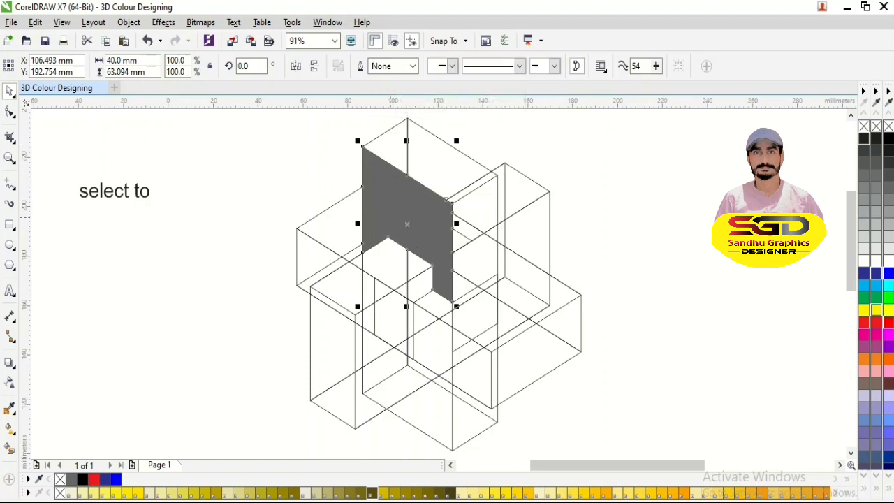
pyautogui.press('F8')
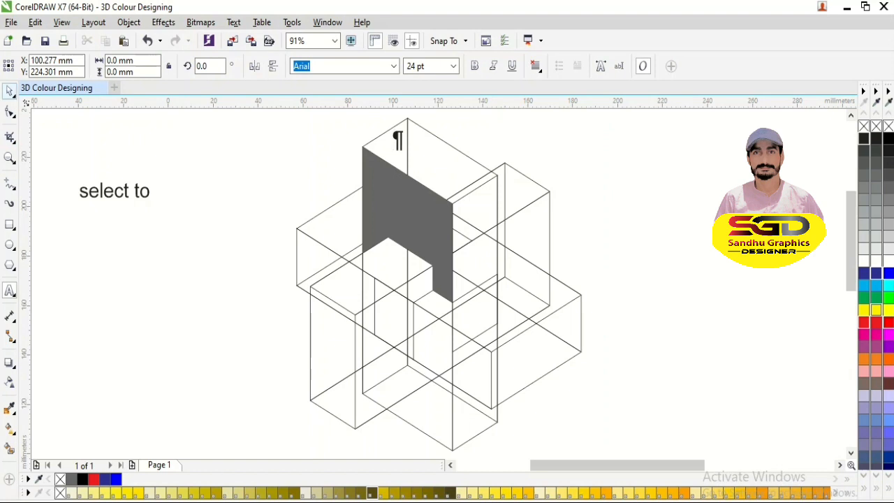
pyautogui.click(9, 91)
# - Smart-fill the regions of the tallest box's top face with dark grey and no outline, and combine them into one shape
pyautogui.click(9, 449)
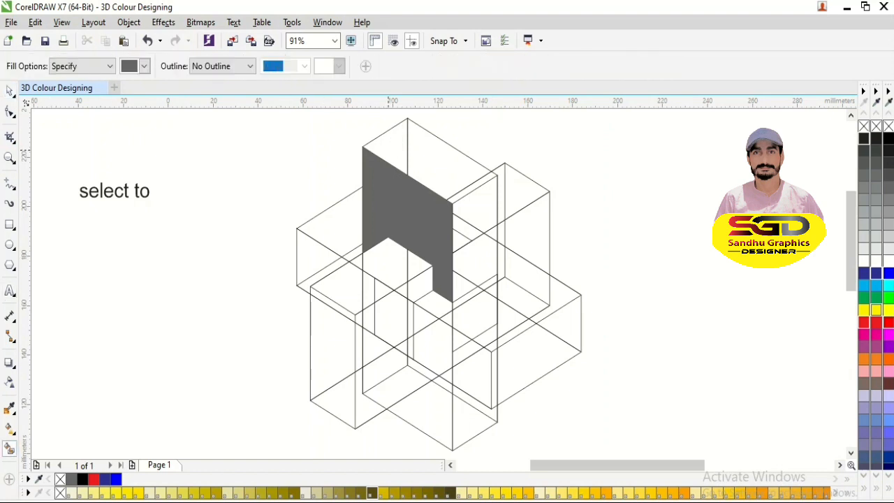
pyautogui.click(389, 150)
pyautogui.click(423, 156)
pyautogui.press('space')
pyautogui.keyDown('shift'); pyautogui.click(384, 147); pyautogui.keyUp('shift')
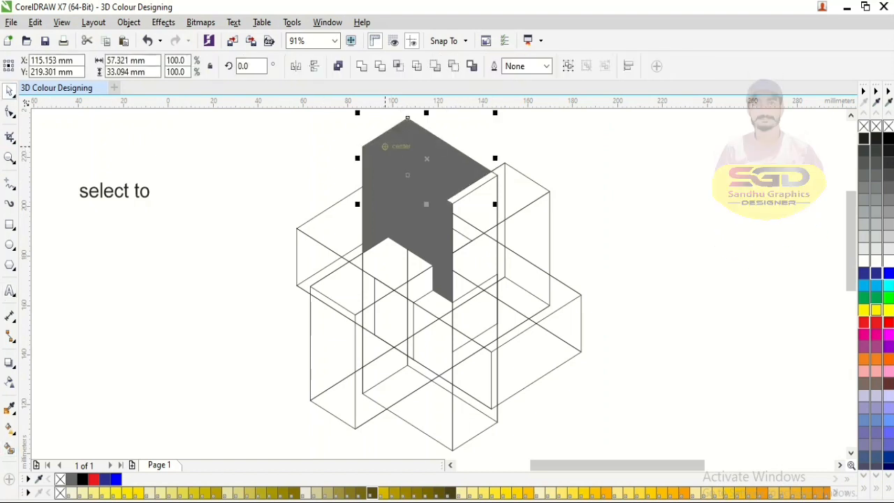
pyautogui.hotkey('ctrl', 'l')
pyautogui.press('space')
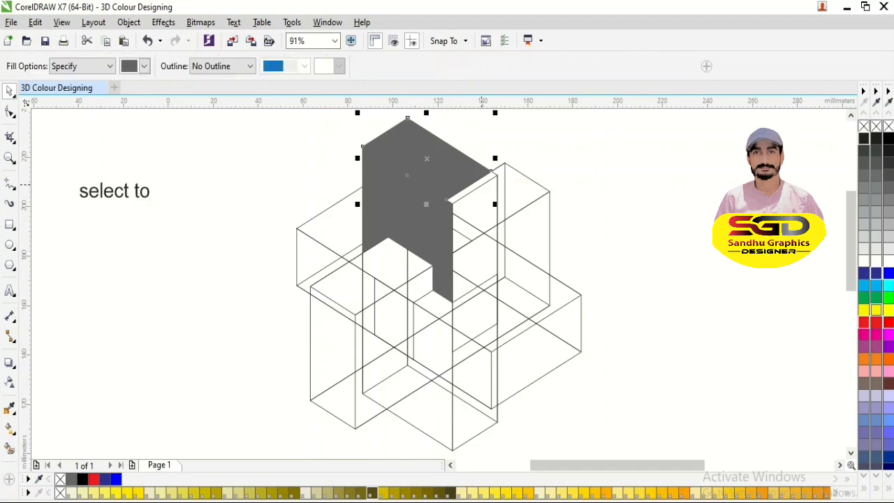
# - Try filling the thin strip at the top face's front-right edge and welding it to the face, and undo both operations
pyautogui.click(473, 186)
pyautogui.press('space')
pyautogui.keyDown('shift'); pyautogui.click(402, 152); pyautogui.keyUp('shift')
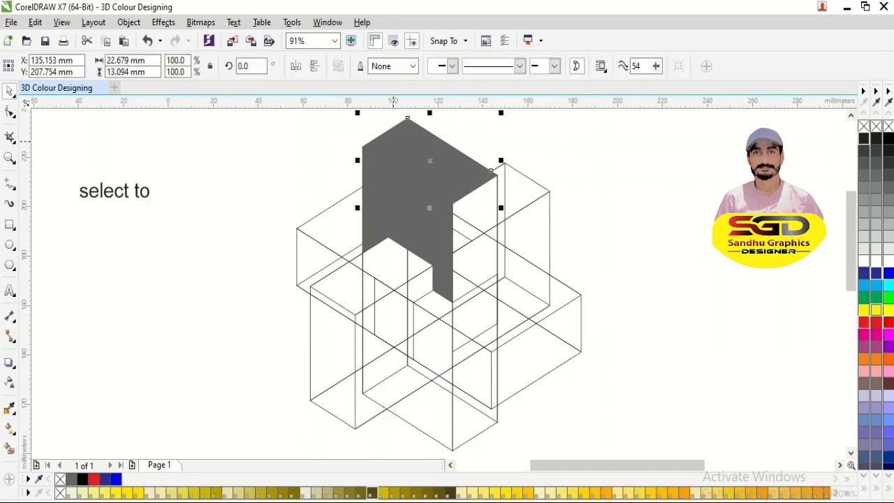
pyautogui.click(362, 66)
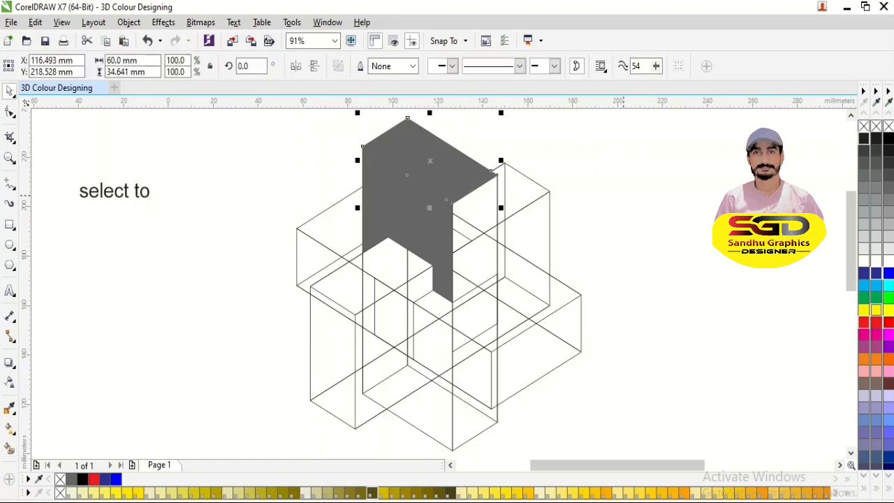
pyautogui.hotkey('ctrl', 'z')
pyautogui.hotkey('ctrl', 'z')
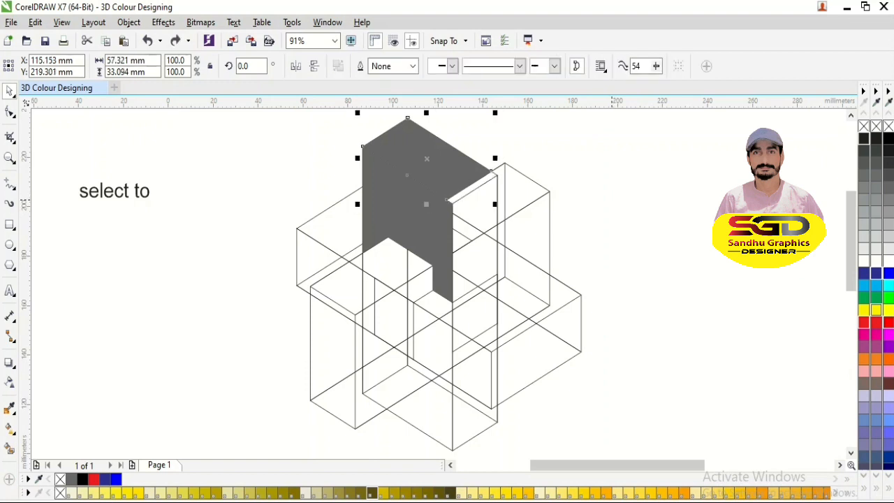
# - Smart-fill the thin uncovered strip along the top face's front-right edge with dark grey and no outline
pyautogui.press('Escape')
pyautogui.press('space')
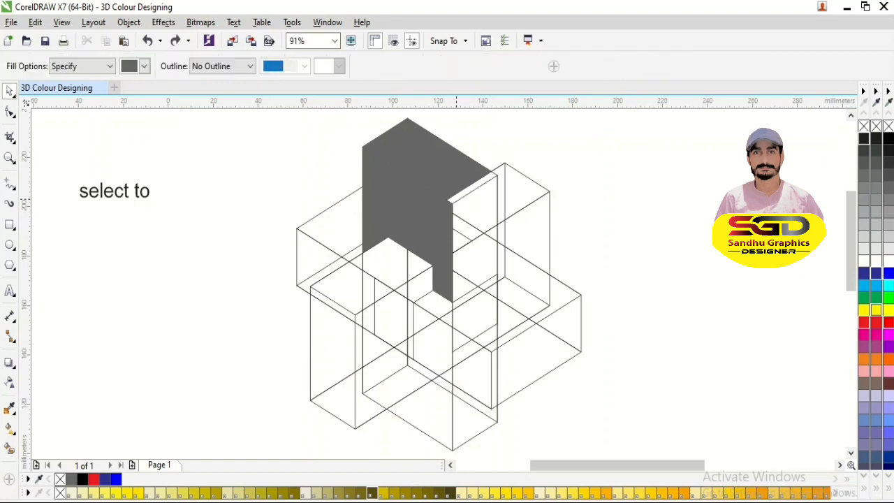
pyautogui.click(447, 200)
# - Merge the strip with the rest of the top face, colour the merged face dark blue, and deselect it
pyautogui.press('space')
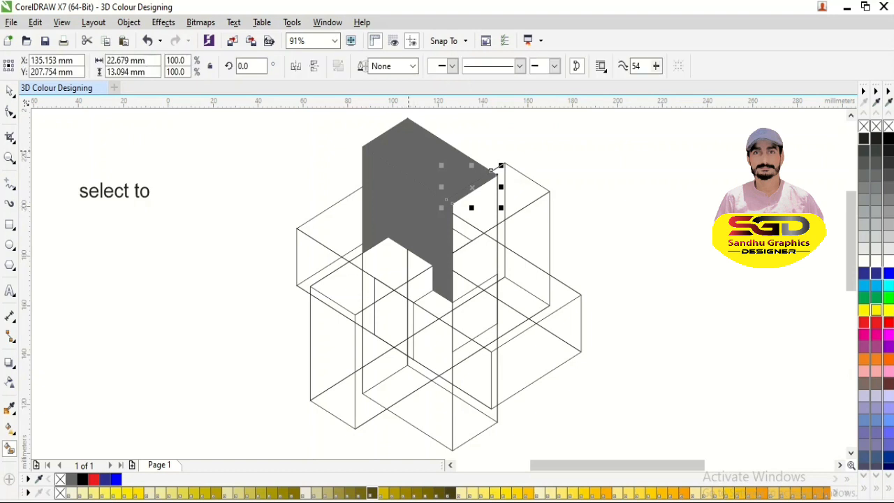
pyautogui.keyDown('shift'); pyautogui.click(414, 156); pyautogui.keyUp('shift')
pyautogui.hotkey('ctrl', 'l')
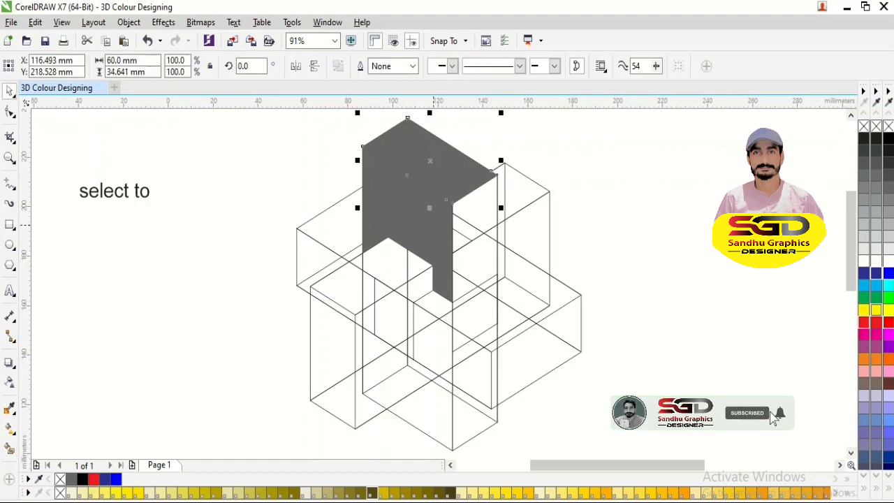
pyautogui.click(864, 273)
pyautogui.press('Escape')
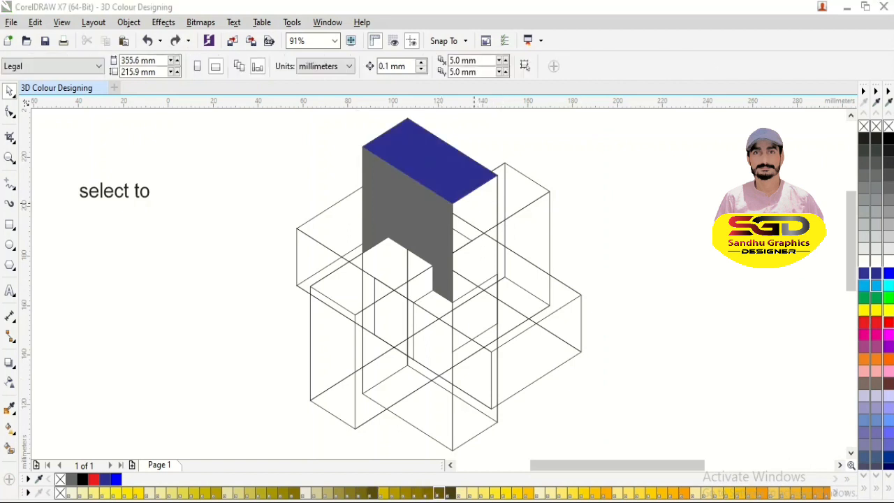
# - Smart-fill the triangular lower region of the tallest box's front face with dark grey and no outline, and deselect it
pyautogui.press('space')
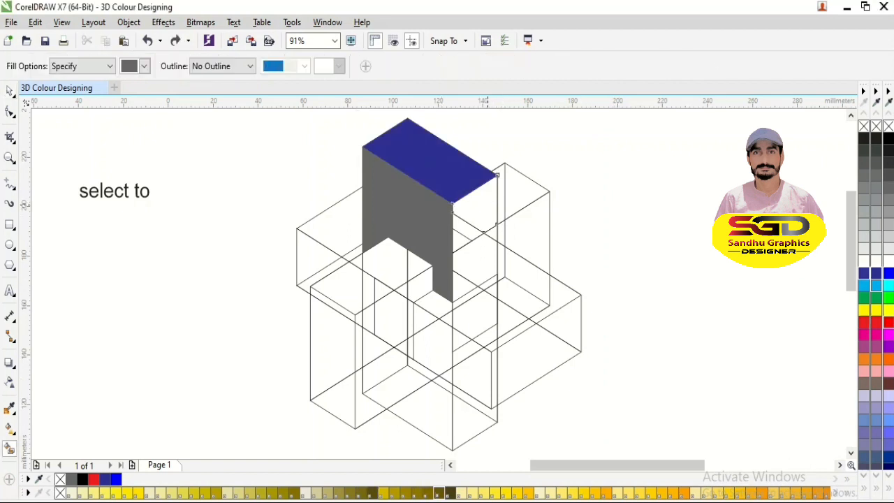
pyautogui.click(466, 216)
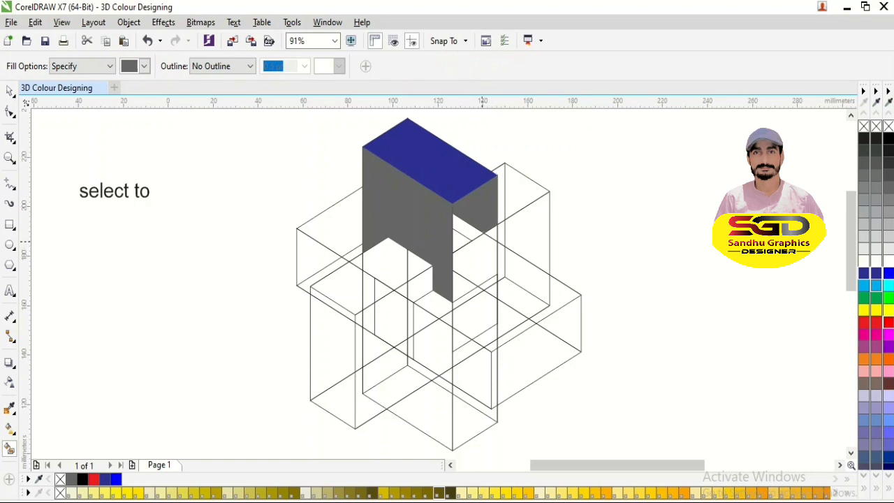
pyautogui.hotkey('ctrl', 'z')
pyautogui.click(443, 384)
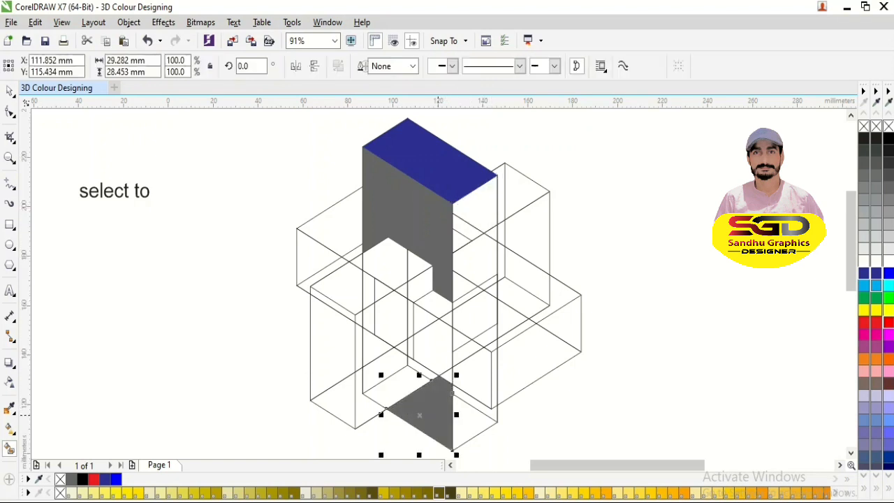
pyautogui.press('space')
pyautogui.press('Escape')
# - Try moving the grey lower triangle out of place, undo the move, and deselect it
pyautogui.click(443, 384)
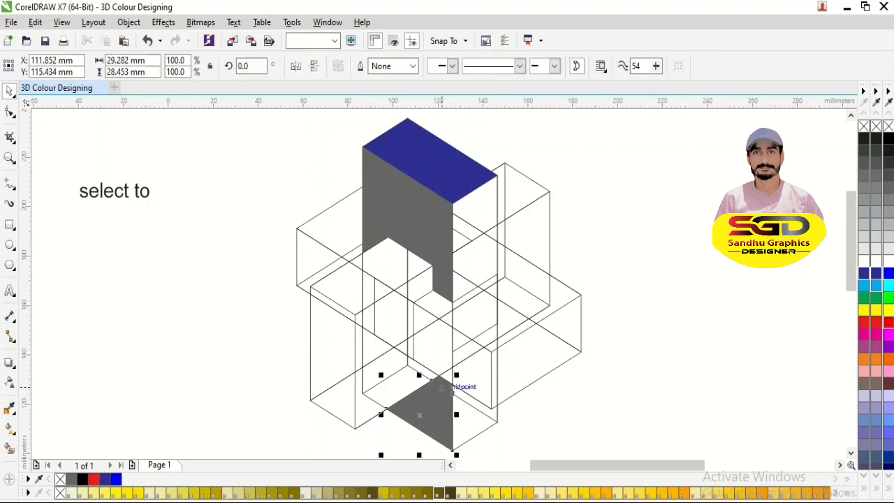
pyautogui.press('Escape')
pyautogui.click(442, 392)
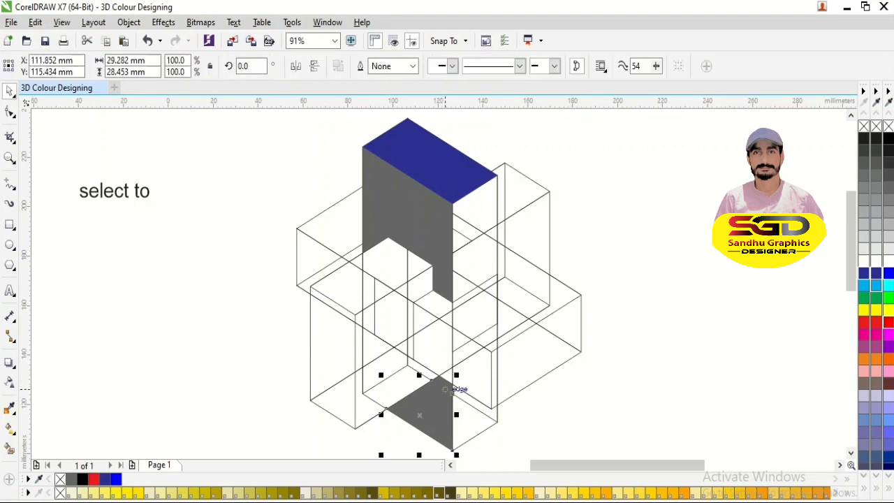
pyautogui.moveTo(444, 389); pyautogui.dragTo(413, 387)
pyautogui.hotkey('ctrl', 'z')
pyautogui.press('Escape')
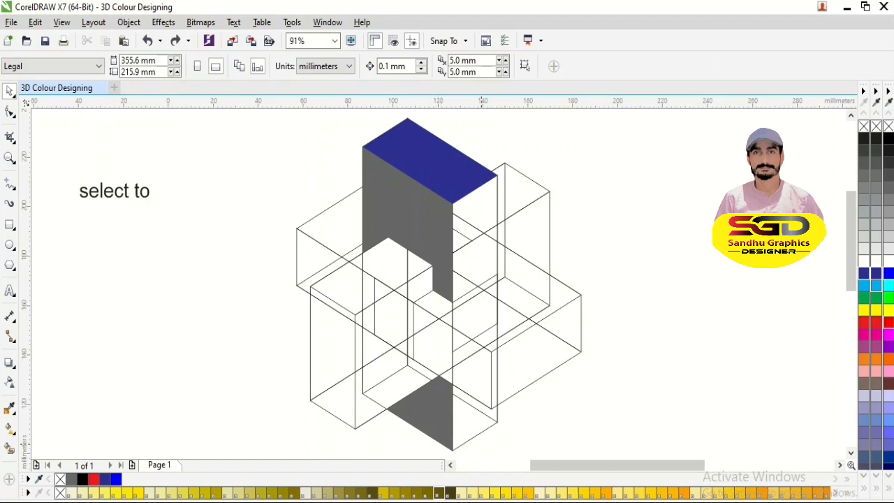
# - Weld the lower triangle to its small filled tip, and colour it and the upper front face red
pyautogui.moveTo(421, 422); pyautogui.dragTo(360, 362)
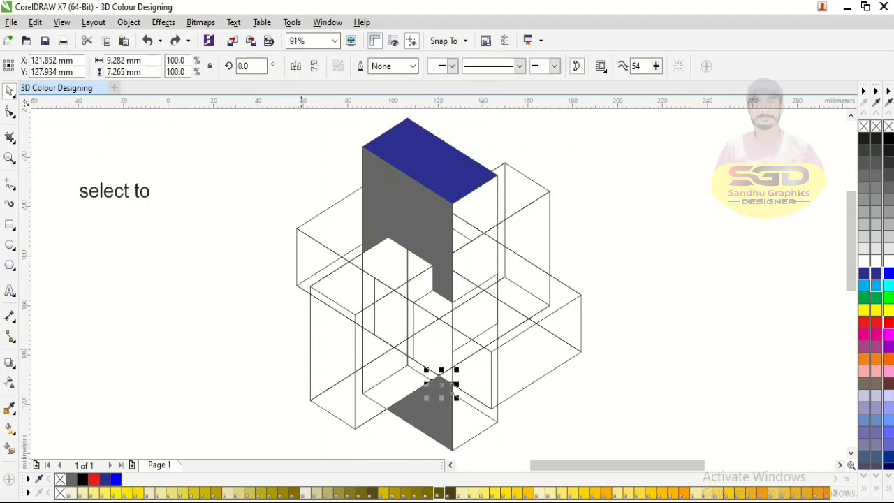
pyautogui.moveTo(290, 335); pyautogui.dragTo(479, 461)
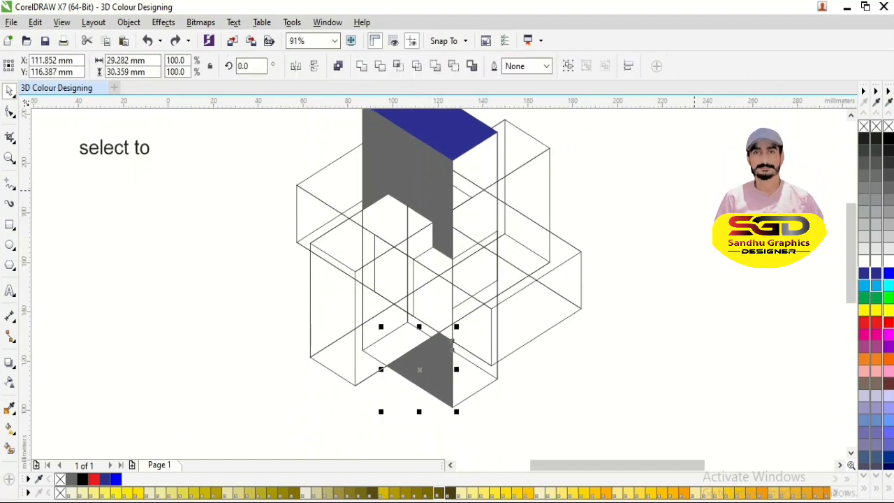
pyautogui.moveTo(436, 356); pyautogui.dragTo(545, 399)
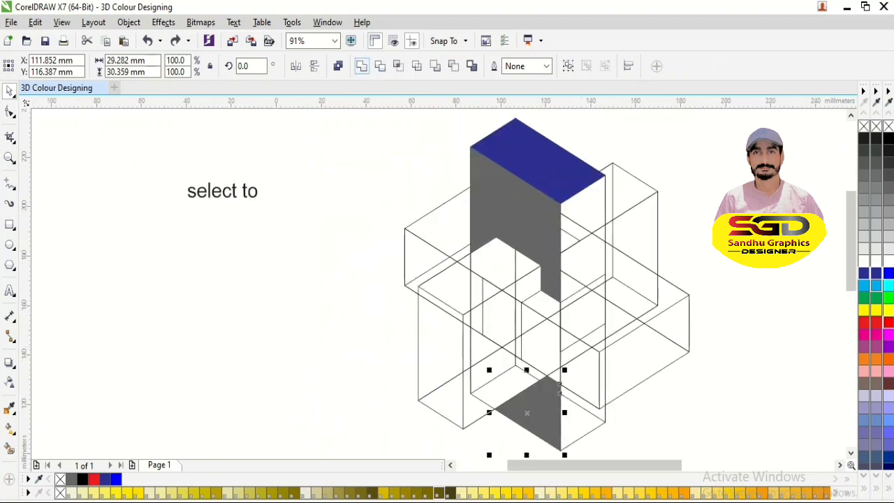
pyautogui.click(361, 66)
pyautogui.moveTo(544, 229)
pyautogui.mouseDown()
pyautogui.moveTo(448, 229)
pyautogui.moveTo(544, 228)
pyautogui.mouseUp()
pyautogui.click(864, 321)
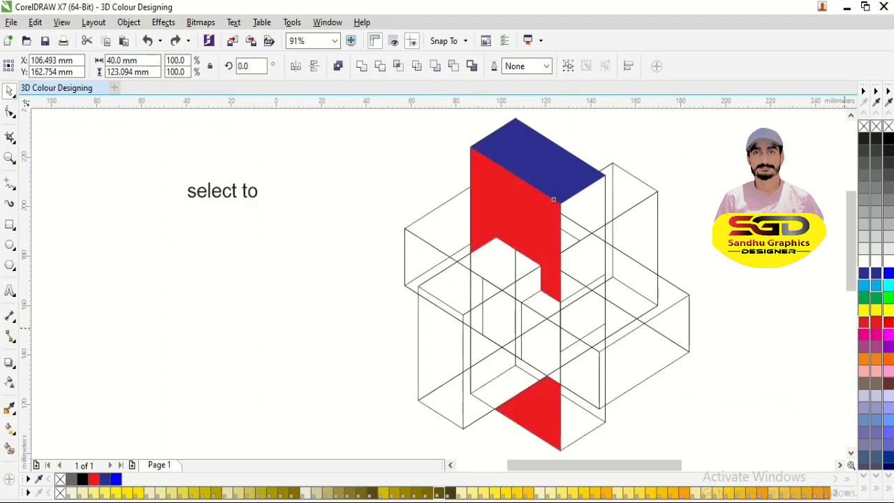
# - Replace the label's wording with "2no ko slect kiya or weld kr diya" and move it clear of the boxes
pyautogui.doubleClick(262, 191)
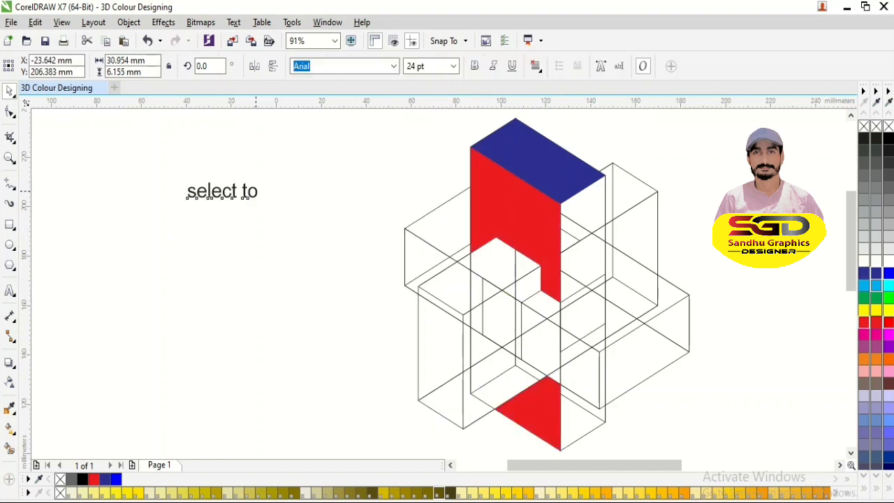
pyautogui.press('BackSpace')
pyautogui.press('BackSpace')
pyautogui.press('BackSpace')
pyautogui.press('BackSpace')
pyautogui.press('BackSpace')
pyautogui.press('BackSpace')
pyautogui.press('BackSpace')
pyautogui.press('BackSpace')
pyautogui.press('BackSpace')
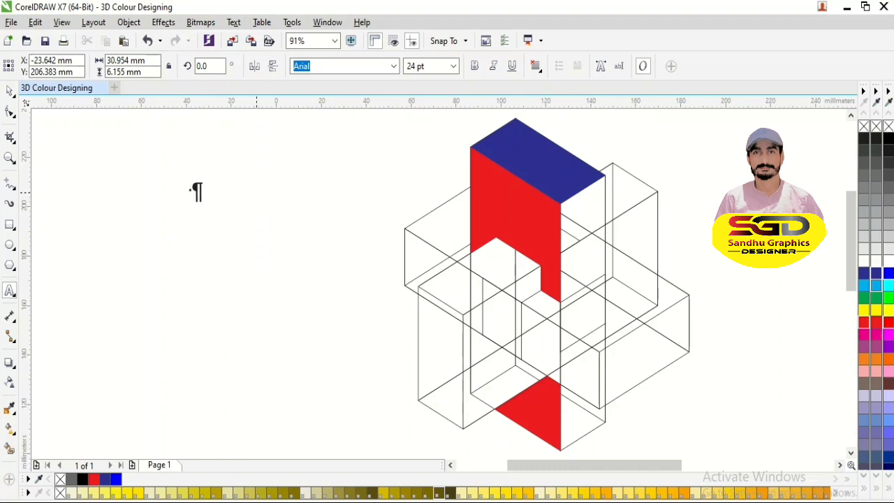
pyautogui.write('2no')
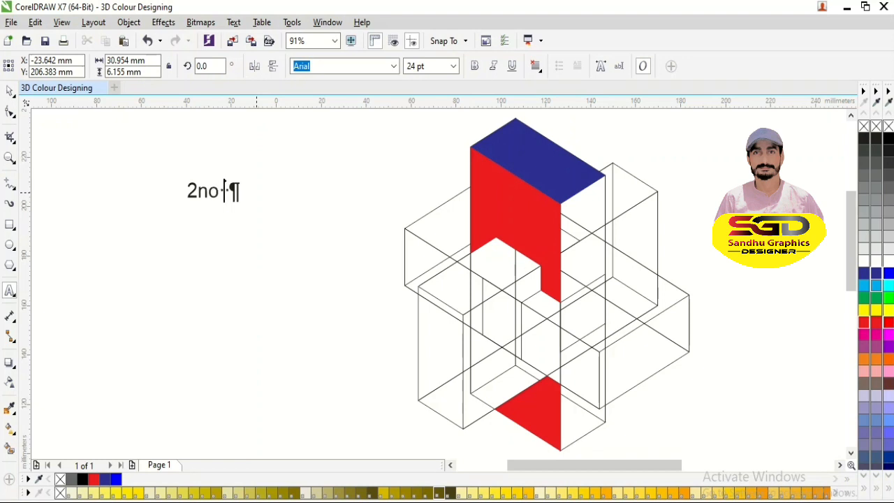
pyautogui.write(' ko s')
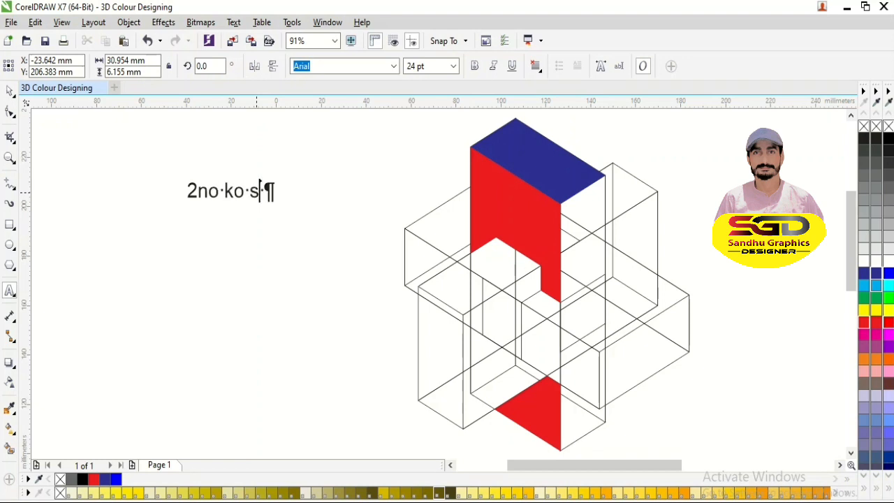
pyautogui.write('lect')
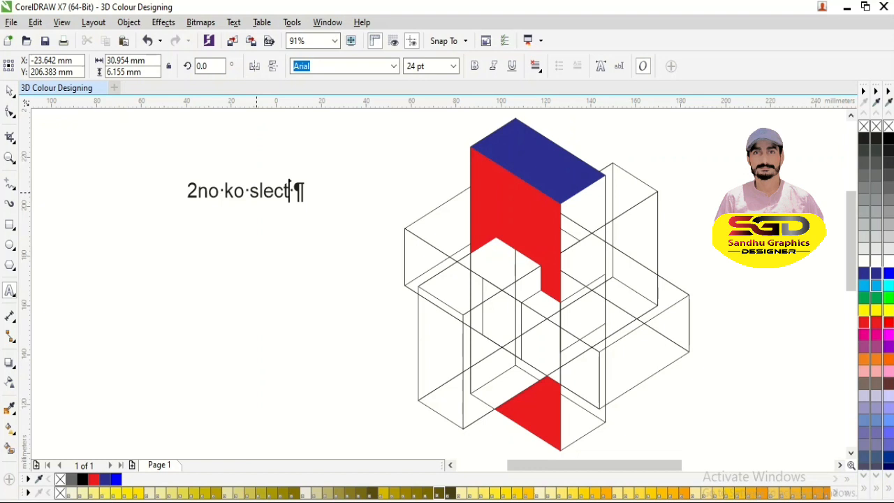
pyautogui.write(' kiya o')
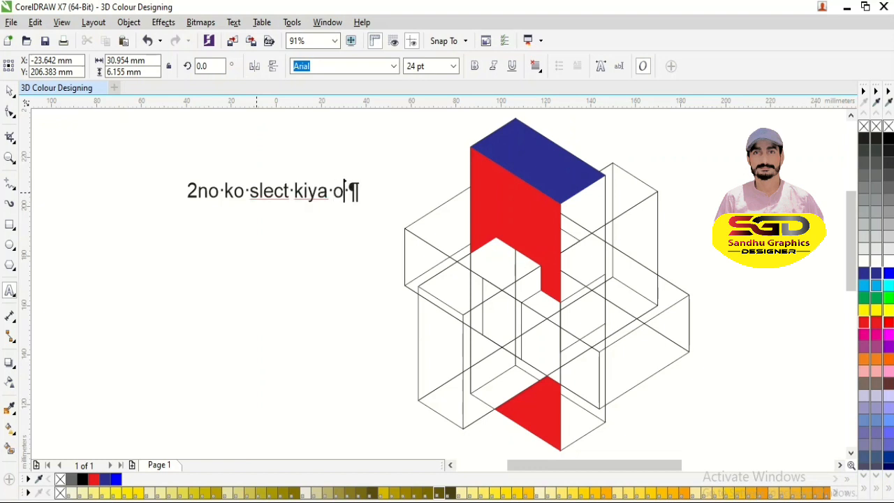
pyautogui.write('r wel')
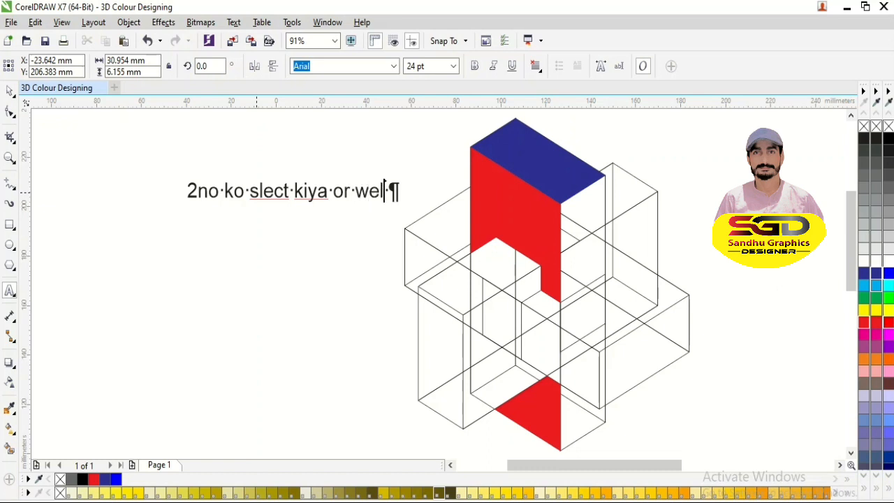
pyautogui.write('d kr diya')
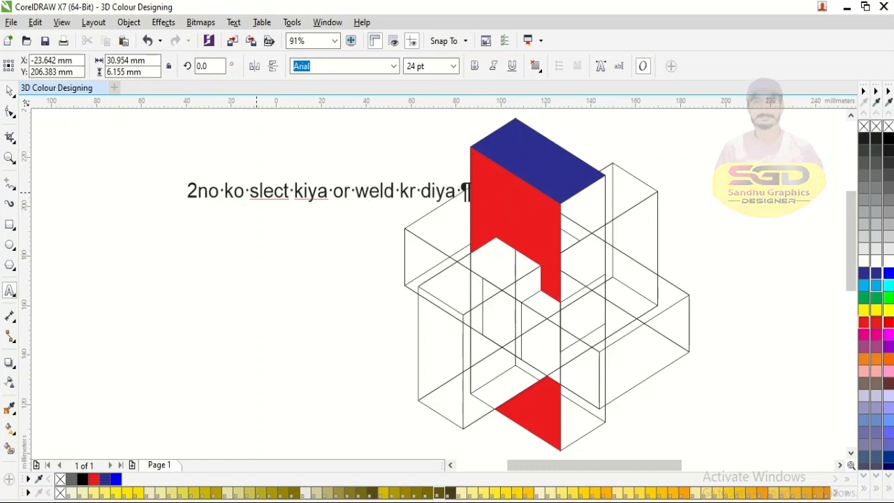
pyautogui.hotkey('ctrl', 'space')
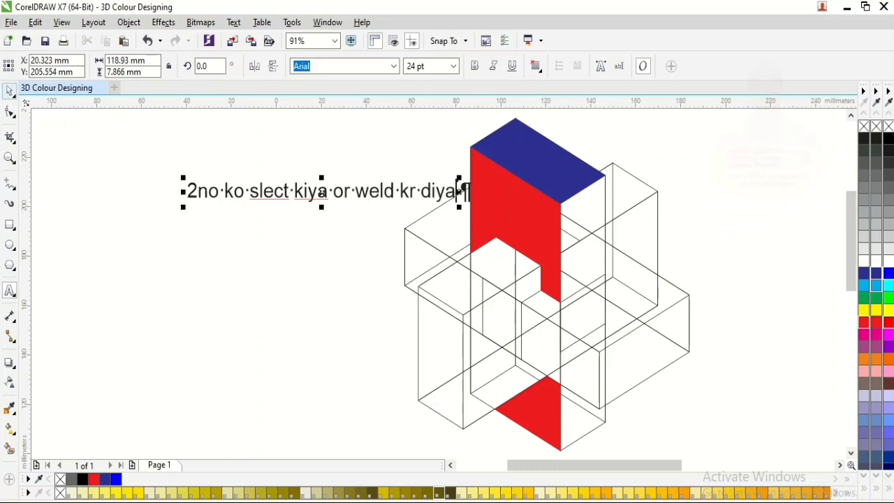
pyautogui.moveTo(321, 192); pyautogui.dragTo(221, 180)
# - Weld the two red front-face pieces into a single object, test-move it, undo the move, and deselect
pyautogui.click(551, 238)
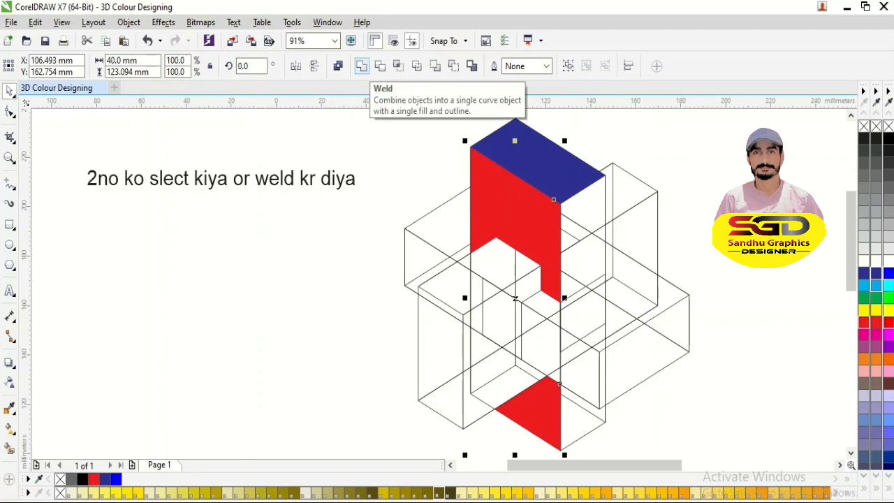
pyautogui.click(361, 66)
pyautogui.moveTo(526, 217); pyautogui.dragTo(392, 218)
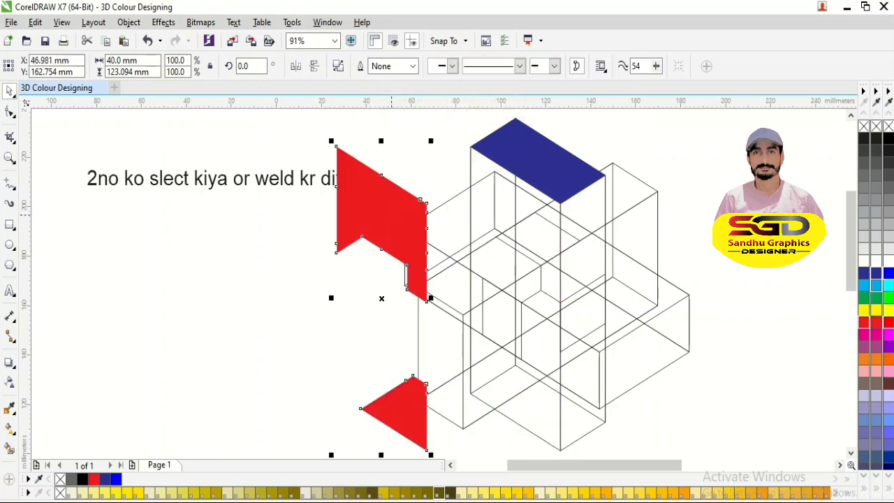
pyautogui.hotkey('ctrl', 'z')
pyautogui.click(347, 270)
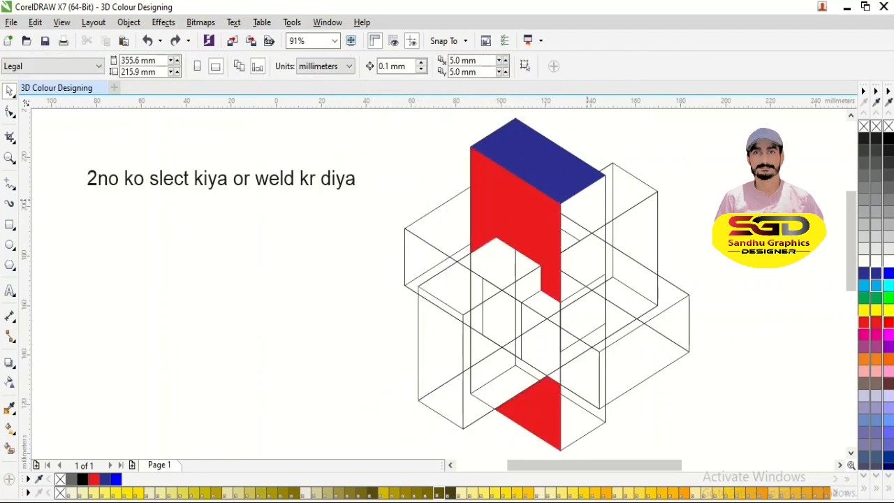
# - Smart-fill every region of the tall box's upper right-hand face with grey and no outline, undoing any fill that spills over the red face
pyautogui.press('F8')
pyautogui.click(9, 448)
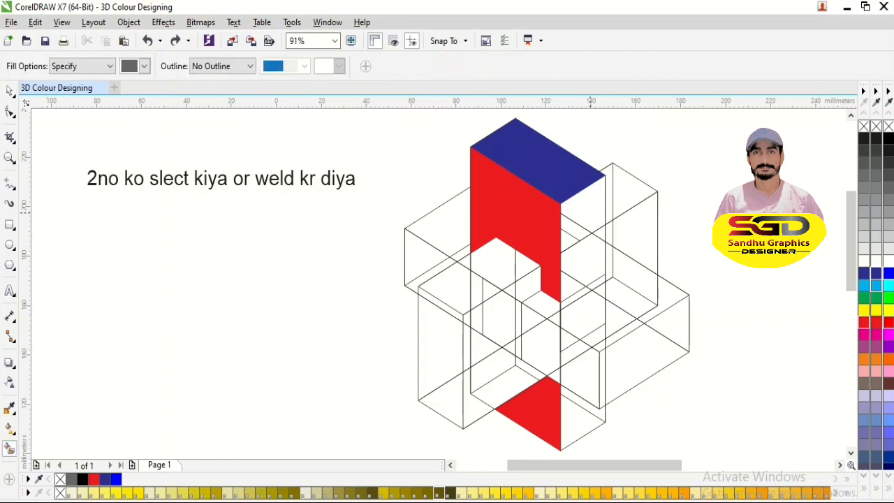
pyautogui.click(590, 206)
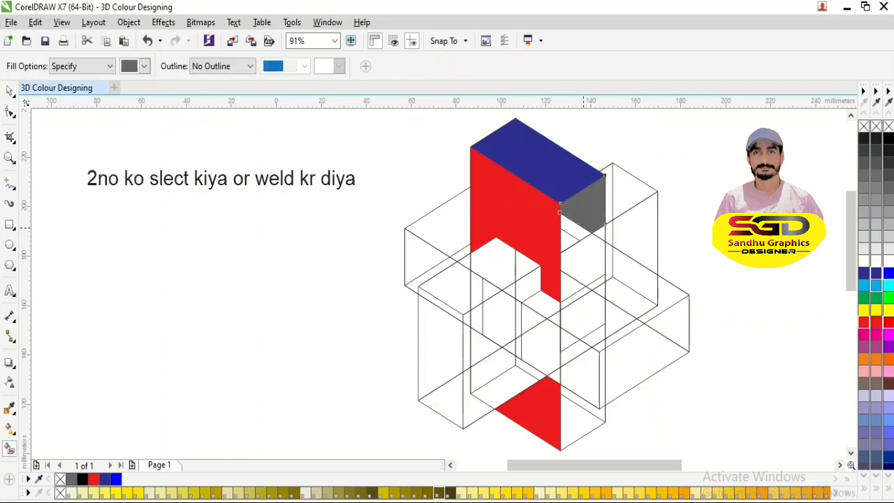
pyautogui.click(569, 241)
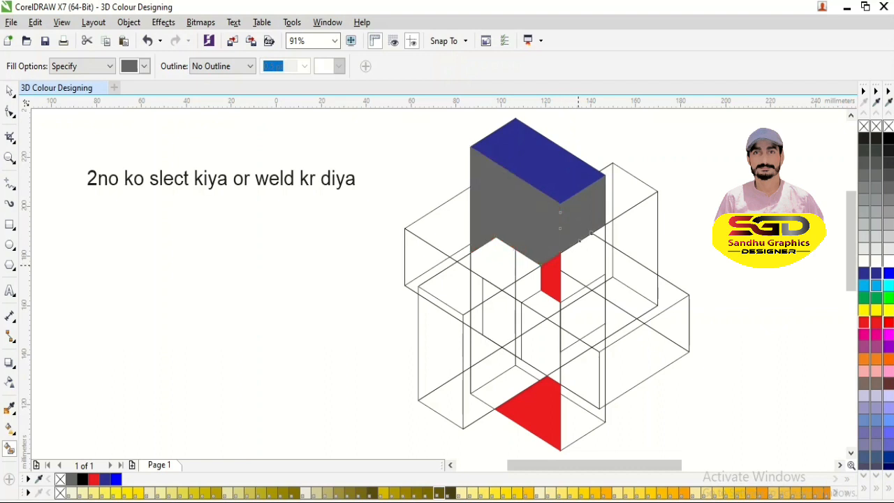
pyautogui.hotkey('ctrl', 'z')
pyautogui.click(573, 286)
pyautogui.click(589, 260)
pyautogui.click(599, 233)
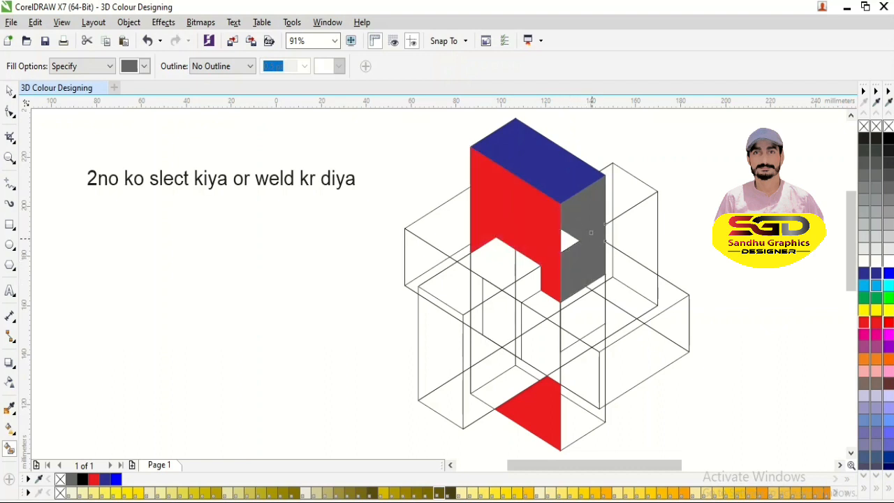
pyautogui.click(568, 241)
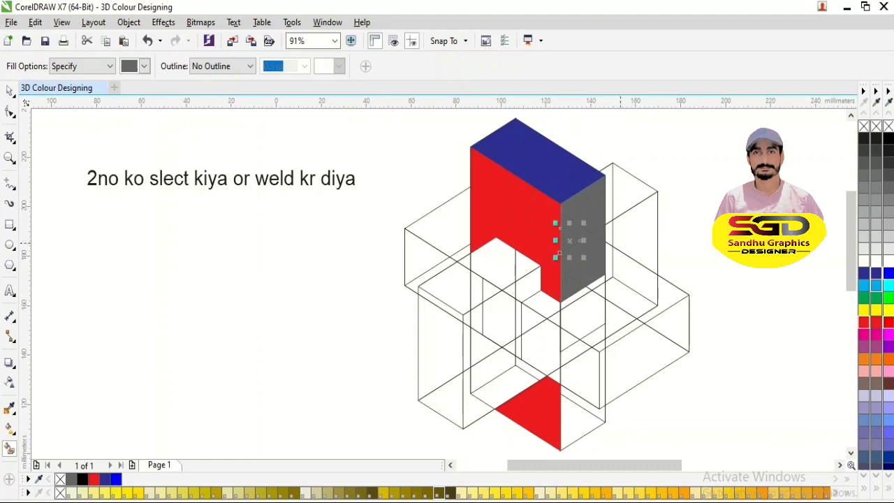
pyautogui.press('space')
pyautogui.press('Escape')
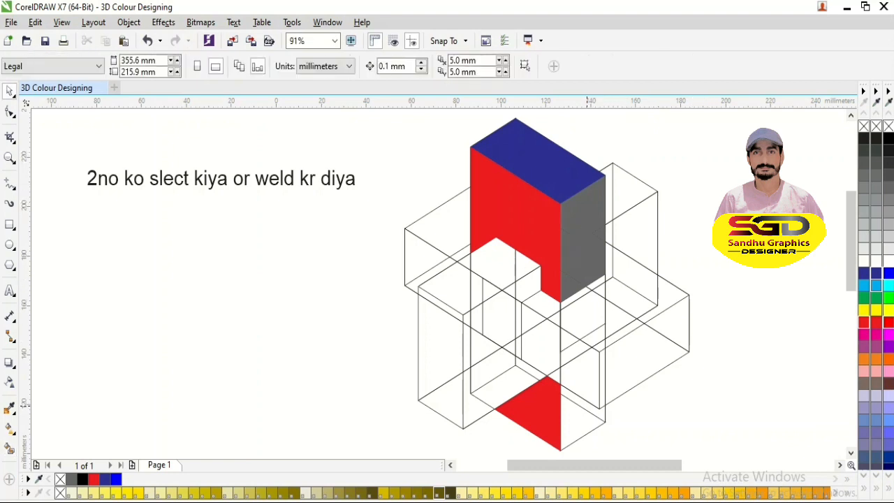
# - Smart-fill the two visible regions at the lower end of the tall box's right-hand face with grey
pyautogui.press('space')
pyautogui.click(581, 399)
pyautogui.click(586, 429)
pyautogui.press('space')
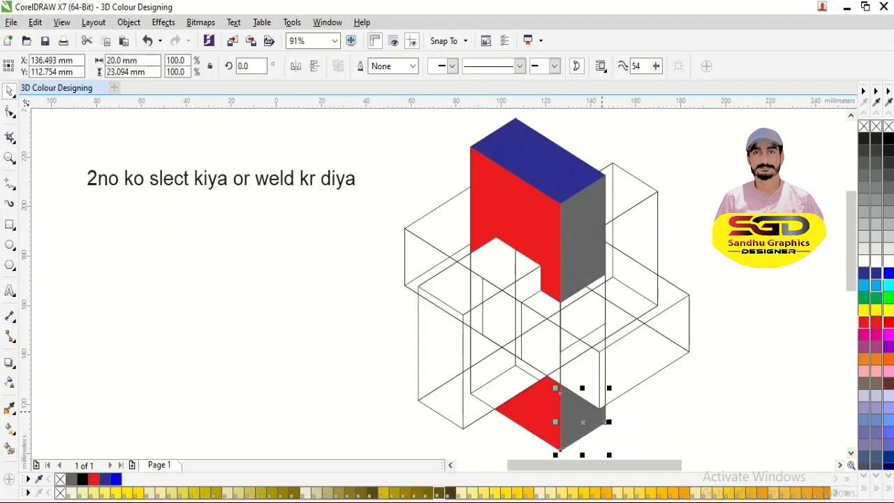
# - Weld the grey upper right-hand pieces into one shape and the two grey lower pieces into another
pyautogui.keyDown('shift'); pyautogui.click(605, 422); pyautogui.keyUp('shift')
pyautogui.moveTo(637, 213); pyautogui.dragTo(545, 319)
pyautogui.click(361, 66)
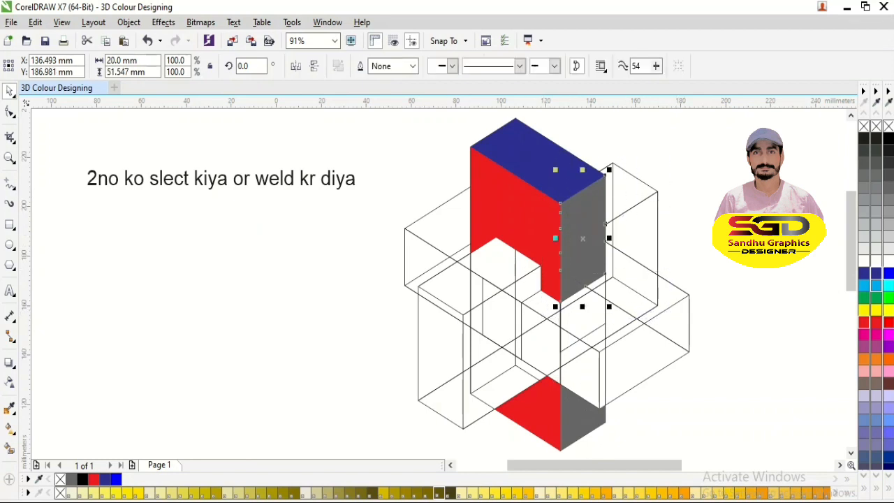
pyautogui.click(600, 412)
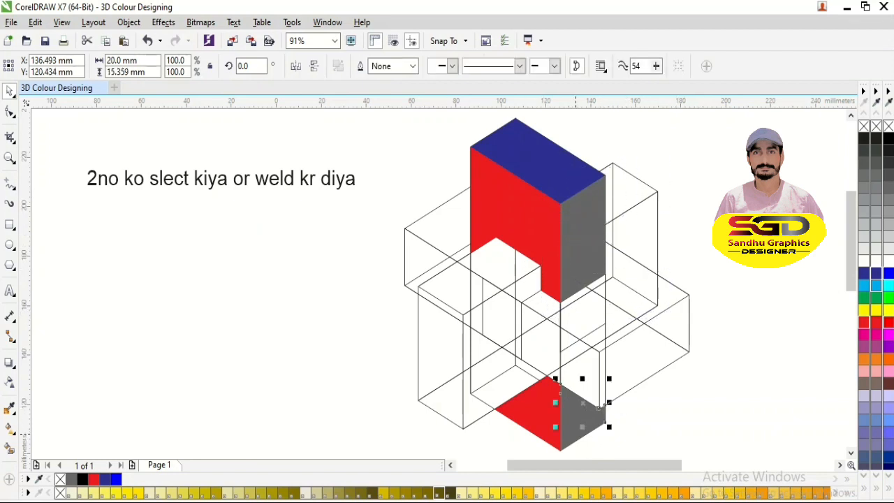
pyautogui.keyDown('shift'); pyautogui.click(570, 436); pyautogui.keyUp('shift')
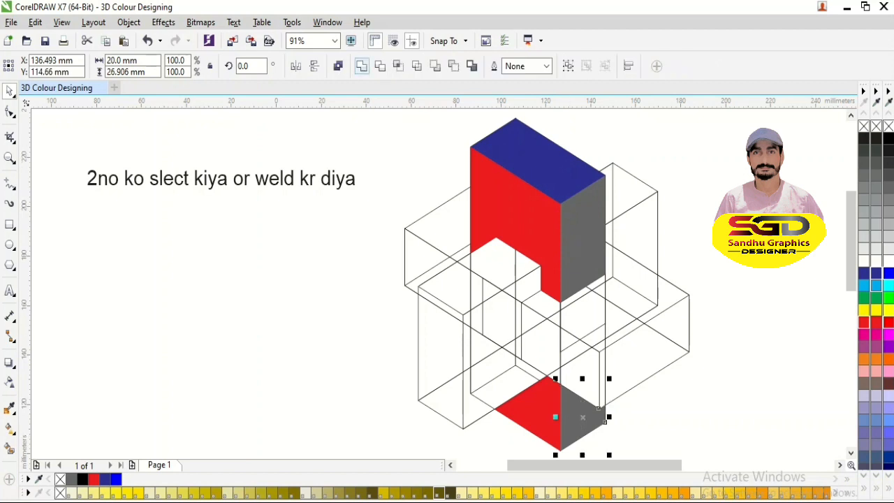
pyautogui.click(361, 65)
# - Weld the upper and lower grey right-hand pieces into a single object, colour it yellow, and deselect
pyautogui.keyDown('shift'); pyautogui.click(585, 238); pyautogui.keyUp('shift')
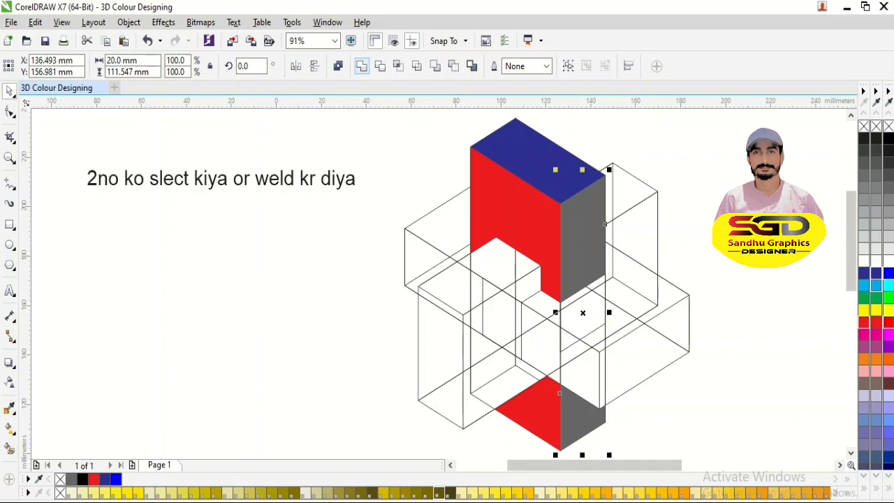
pyautogui.click(361, 65)
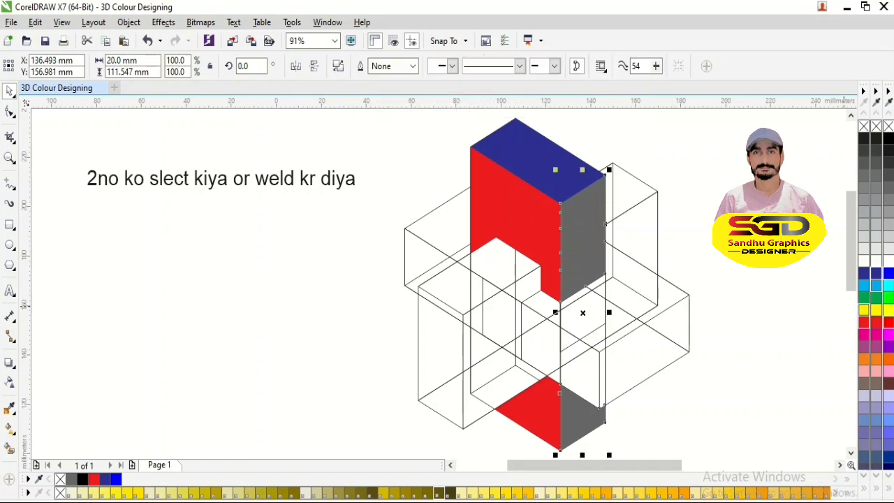
pyautogui.click(864, 309)
pyautogui.press('Escape')
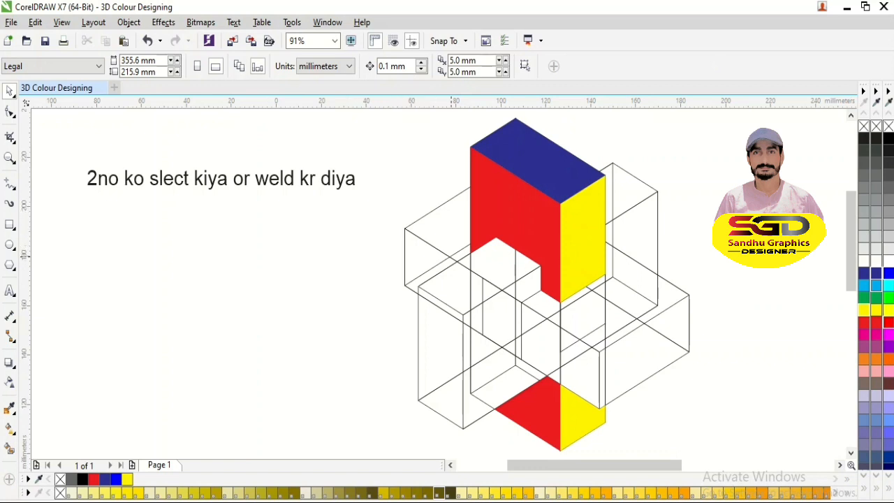
# - Move the wireframe boxes clear of the coloured faces to the empty area beside them, and change the label to "delete to all"
pyautogui.click(458, 261)
pyautogui.moveTo(459, 261); pyautogui.dragTo(223, 262)
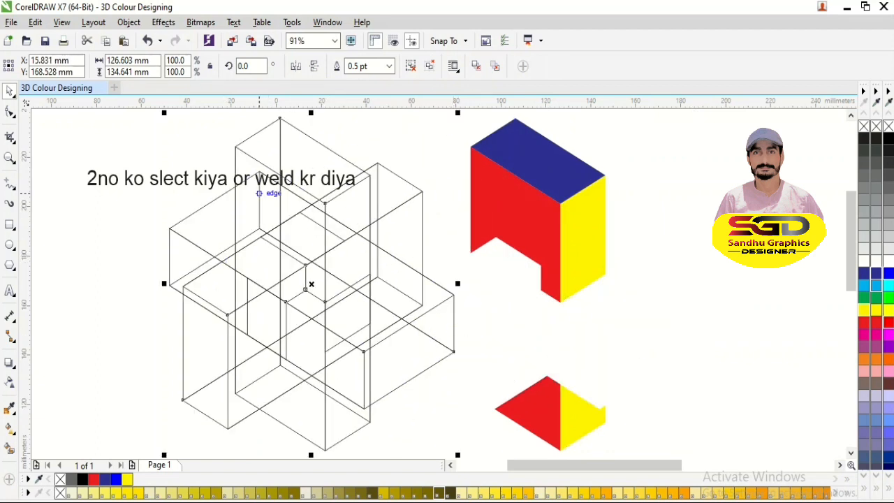
pyautogui.doubleClick(361, 179)
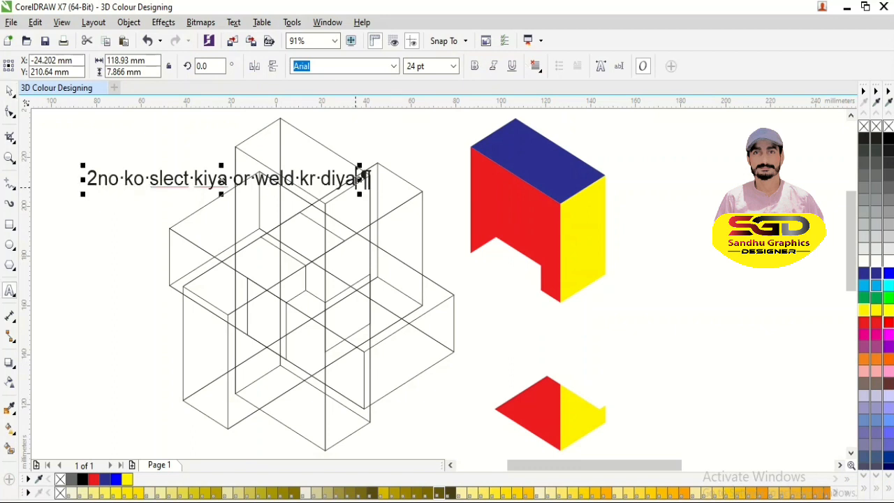
pyautogui.press('BackSpace')
pyautogui.press('BackSpace')
pyautogui.press('BackSpace')
pyautogui.press('BackSpace')
pyautogui.press('BackSpace')
pyautogui.press('BackSpace')
pyautogui.press('BackSpace')
pyautogui.press('BackSpace')
pyautogui.press('BackSpace')
pyautogui.press('BackSpace')
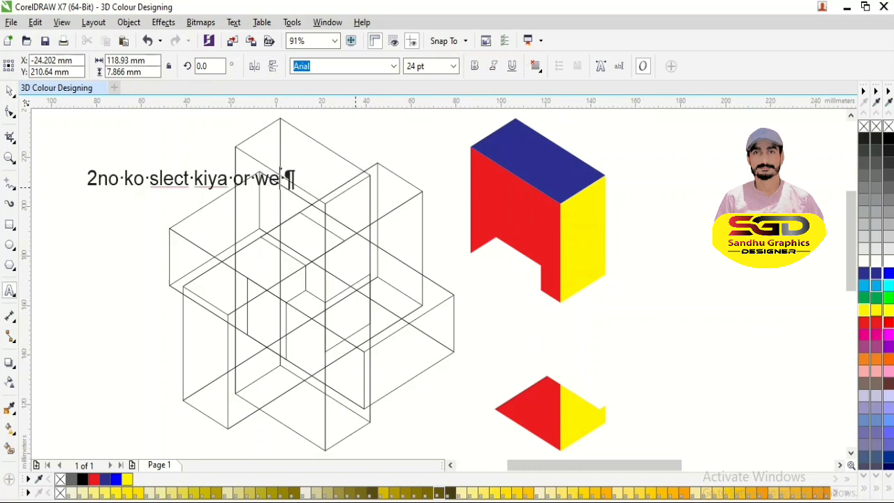
pyautogui.press('BackSpace')
pyautogui.press('BackSpace')
pyautogui.press('BackSpace')
pyautogui.press('BackSpace')
pyautogui.press('BackSpace')
pyautogui.press('BackSpace')
pyautogui.press('BackSpace')
pyautogui.press('BackSpace')
pyautogui.press('BackSpace')
pyautogui.press('BackSpace')
pyautogui.press('BackSpace')
pyautogui.press('BackSpace')
pyautogui.press('BackSpace')
pyautogui.press('BackSpace')
pyautogui.press('BackSpace')
pyautogui.press('BackSpace')
pyautogui.press('BackSpace')
pyautogui.press('BackSpace')
pyautogui.press('BackSpace')
pyautogui.press('BackSpace')
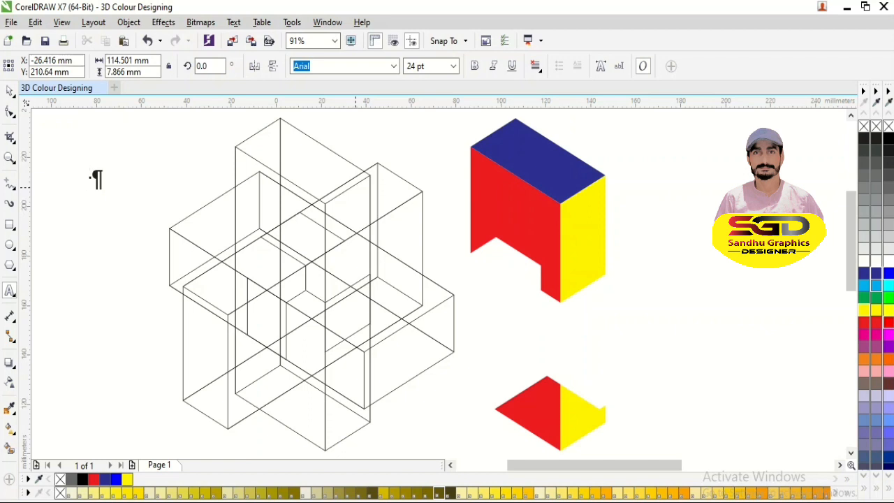
pyautogui.write('delete to all')
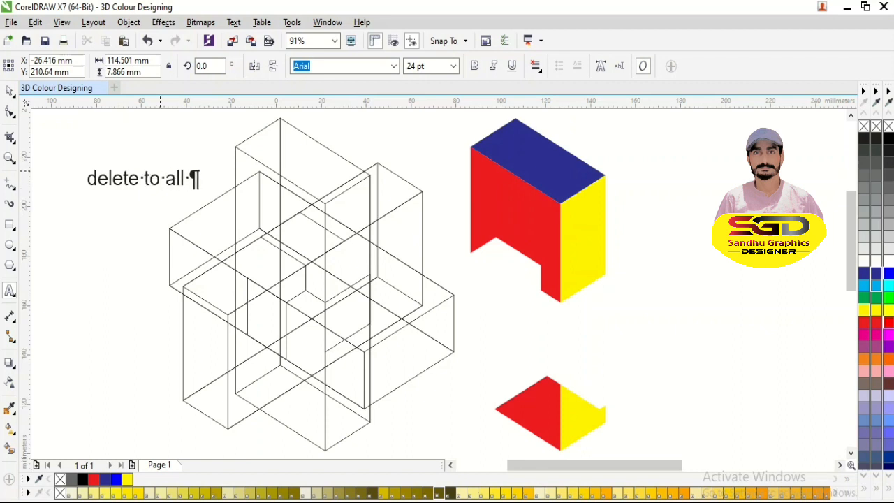
# - Delete the whole wireframe of the three boxes, keeping the coloured faces and the label
pyautogui.click(9, 92)
pyautogui.click(258, 236)
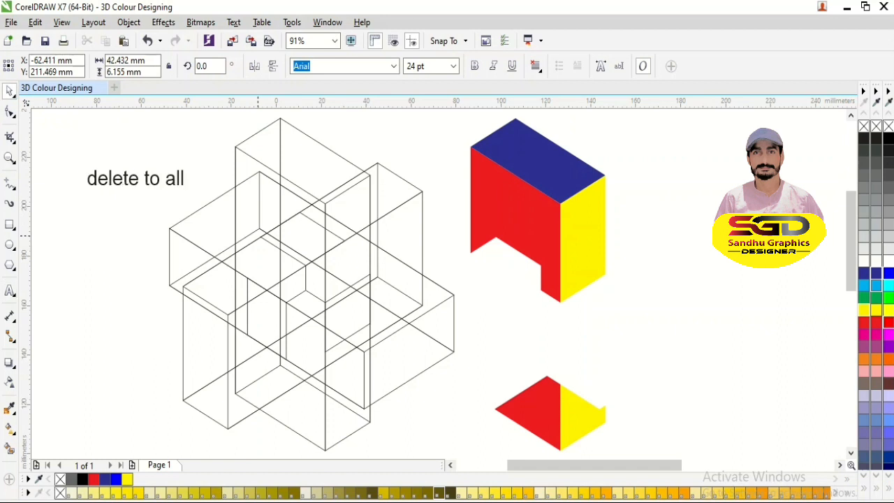
pyautogui.click(309, 285)
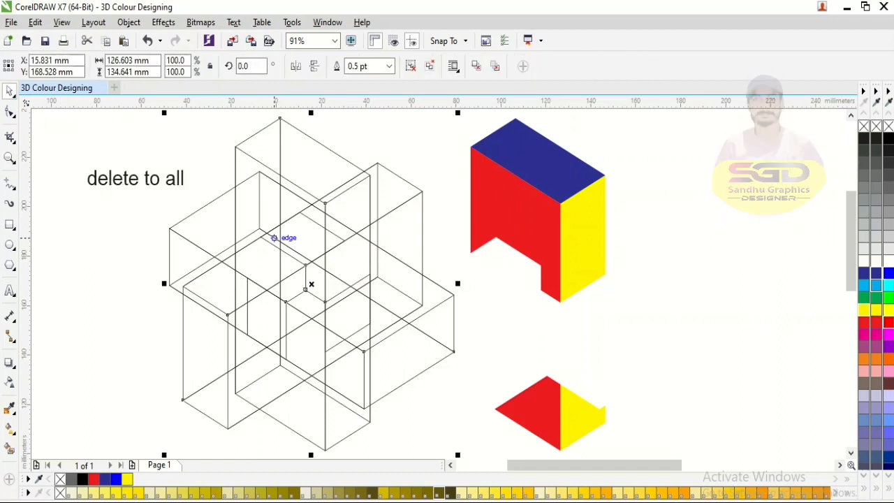
pyautogui.press('Delete')
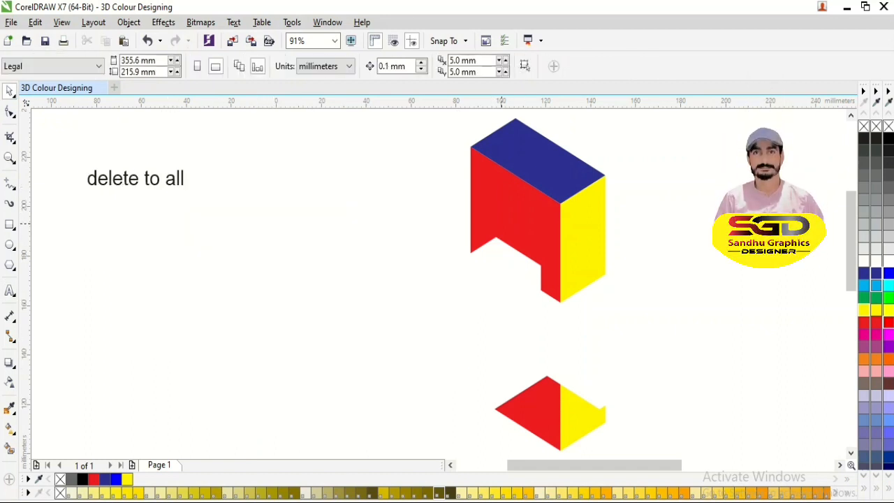
# - Move the "delete to all" label closer to the coloured faces
pyautogui.scroll(-2, 551, 239)
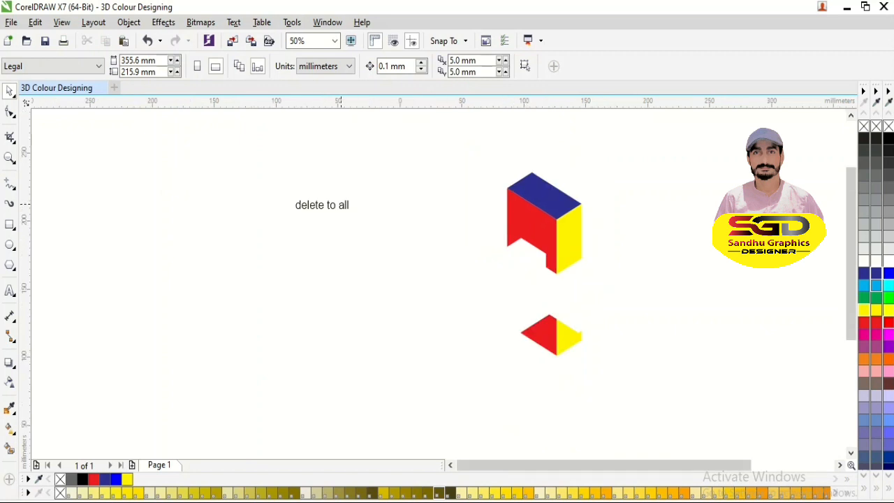
pyautogui.moveTo(338, 205); pyautogui.dragTo(404, 232)
pyautogui.click(322, 205)
pyautogui.moveTo(321, 205); pyautogui.dragTo(393, 236)
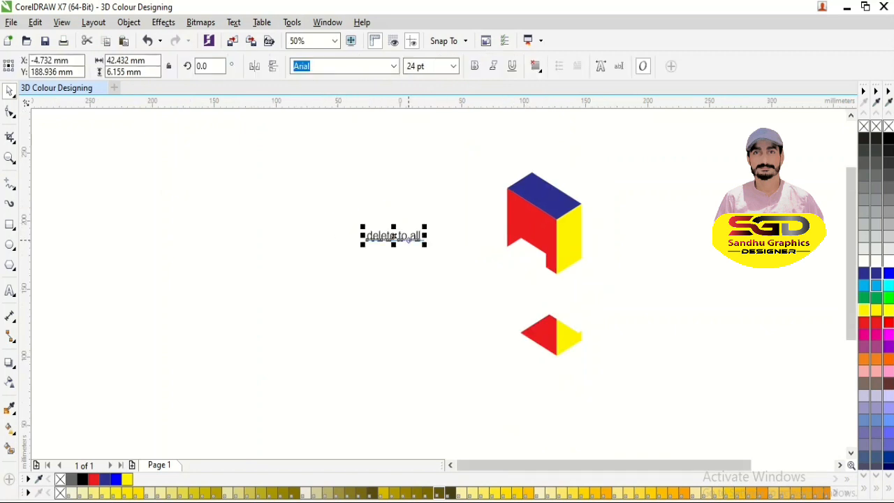
# - Change the label text to "select to all and group" and deselect it
pyautogui.scroll(2, 393, 236)
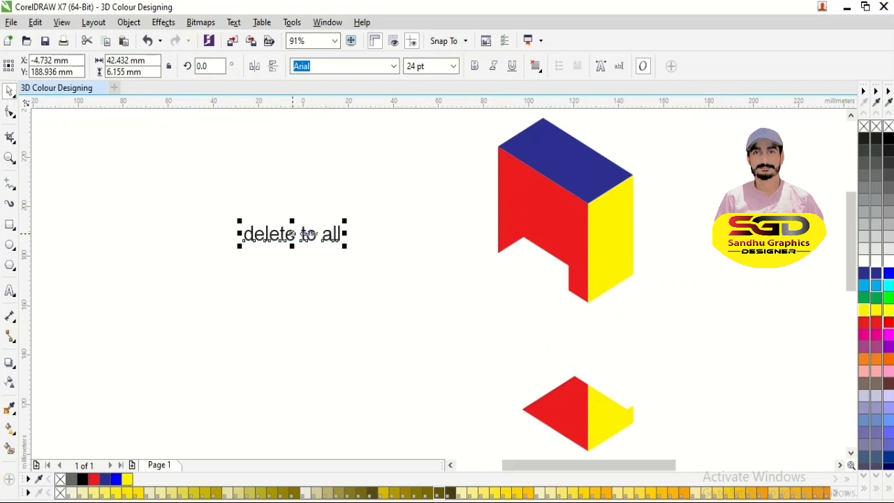
pyautogui.doubleClick(294, 234)
pyautogui.press('BackSpace')
pyautogui.press('BackSpace')
pyautogui.press('BackSpace')
pyautogui.press('BackSpace')
pyautogui.press('BackSpace')
pyautogui.press('BackSpace')
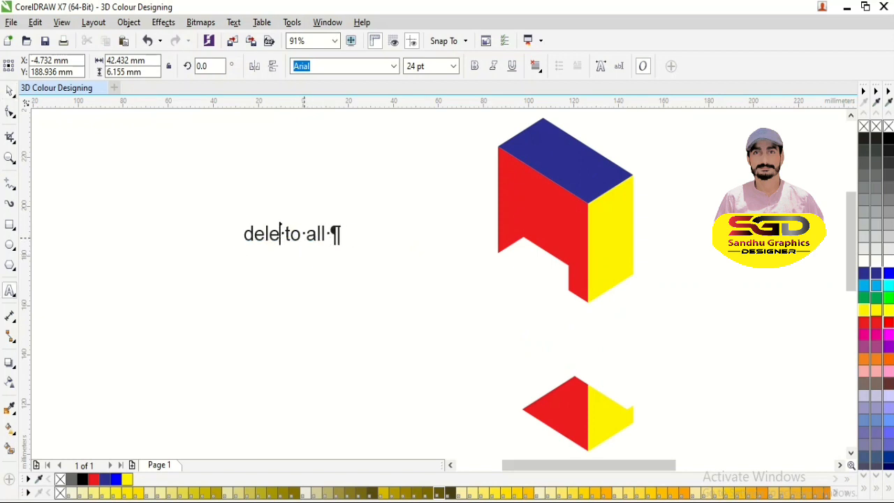
pyautogui.write('select')
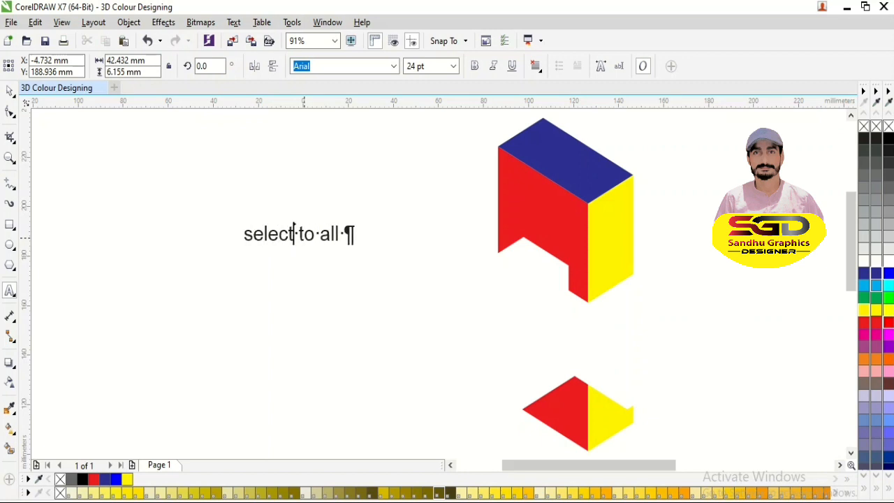
pyautogui.press('Right')
pyautogui.press('Right')
pyautogui.press('Right')
pyautogui.press('Right')
pyautogui.press('Right')
pyautogui.press('Right')
pyautogui.press('Right')
pyautogui.write('and group')
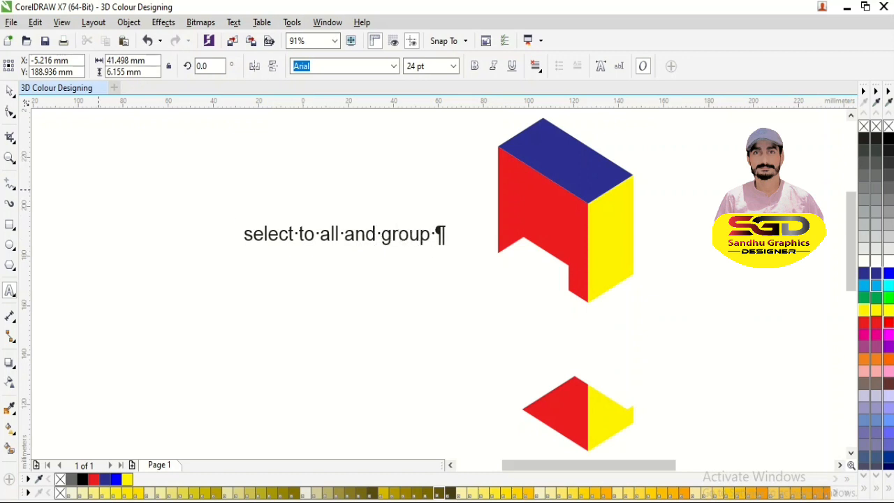
pyautogui.hotkey('ctrl', 'space')
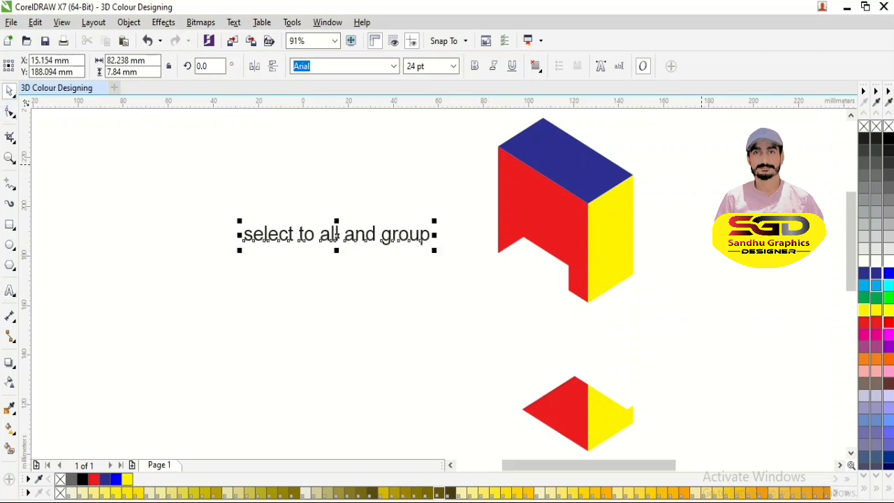
pyautogui.press('Escape')
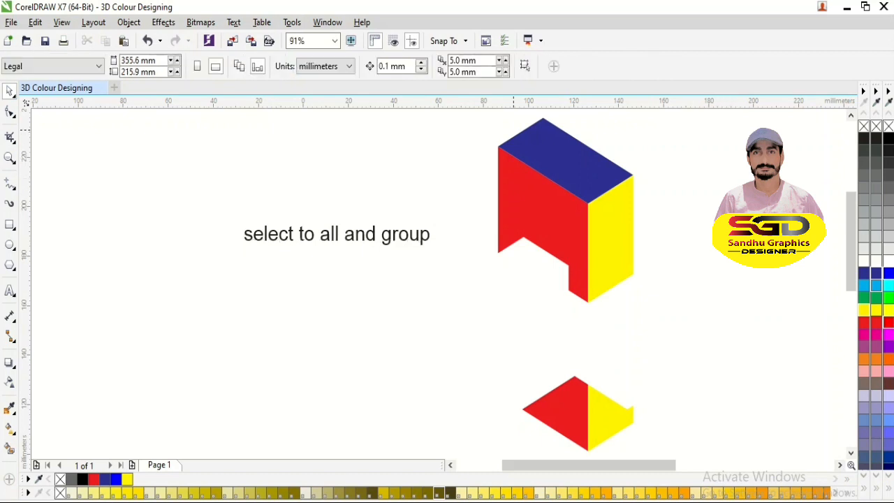
# - Select all the blue, red and yellow faces, undo any accidental move, and group them
pyautogui.click(538, 129)
pyautogui.keyDown('shift'); pyautogui.click(605, 279); pyautogui.keyUp('shift')
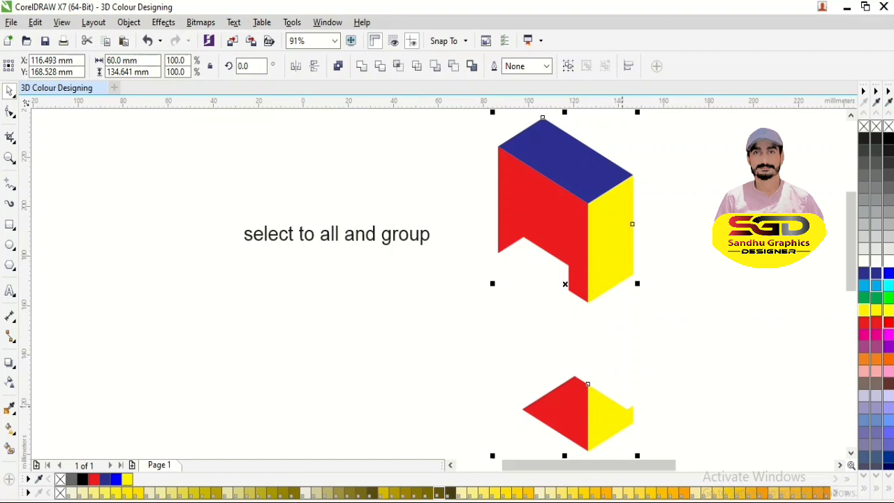
pyautogui.moveTo(581, 246); pyautogui.dragTo(670, 247)
pyautogui.hotkey('ctrl', 'z')
pyautogui.hotkey('ctrl', 'g')
# - Move the group's rotation centre onto the corner node at the lower end of the red face's notch edge
pyautogui.click(604, 244)
pyautogui.press('F2')
pyautogui.moveTo(551, 266); pyautogui.dragTo(588, 308)
pyautogui.moveTo(409, 265); pyautogui.dragTo(430, 305)
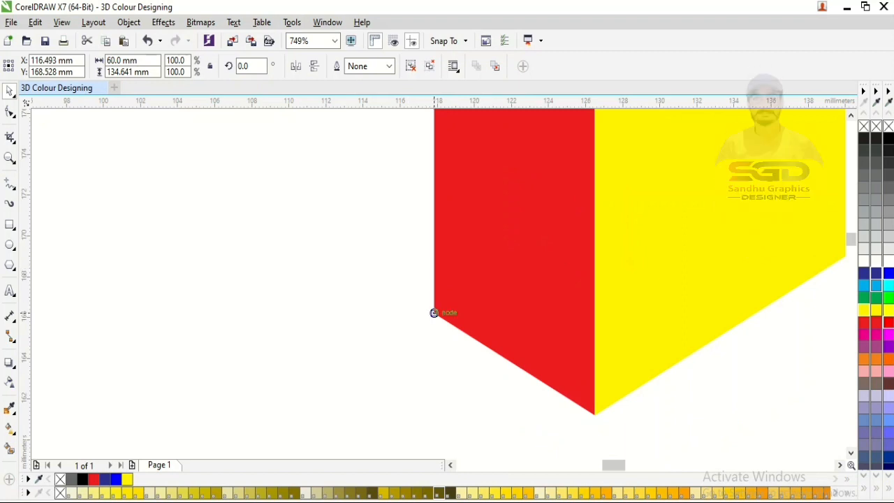
pyautogui.press('F3')
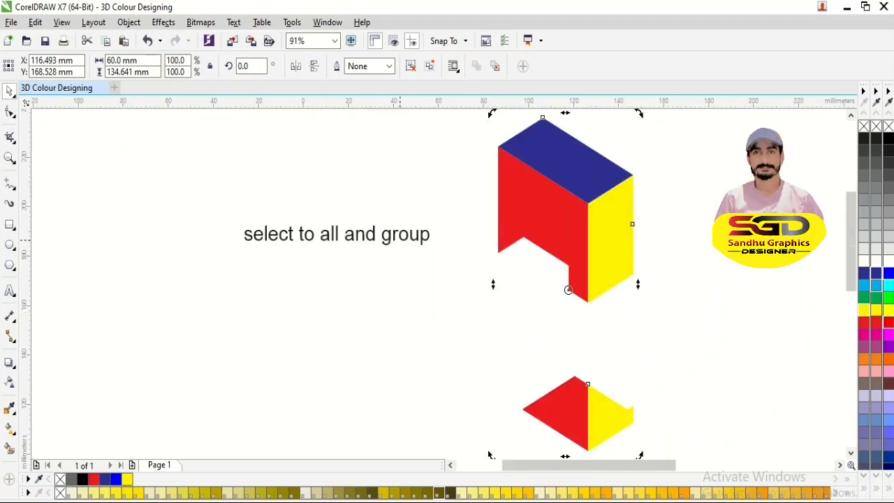
# - Replace the label text with two lines reading "copy" and "Ctrl D"
pyautogui.click(336, 234)
pyautogui.doubleClick(435, 235)
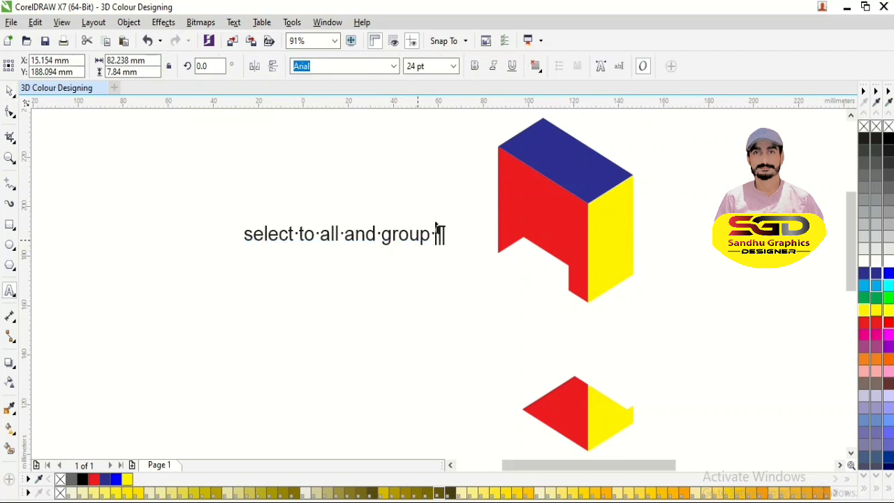
pyautogui.press('BackSpace')
pyautogui.press('BackSpace')
pyautogui.press('BackSpace')
pyautogui.press('BackSpace')
pyautogui.press('BackSpace')
pyautogui.press('BackSpace')
pyautogui.press('BackSpace')
pyautogui.press('BackSpace')
pyautogui.press('BackSpace')
pyautogui.press('BackSpace')
pyautogui.press('BackSpace')
pyautogui.press('BackSpace')
pyautogui.press('BackSpace')
pyautogui.press('BackSpace')
pyautogui.press('BackSpace')
pyautogui.press('BackSpace')
pyautogui.press('BackSpace')
pyautogui.press('BackSpace')
pyautogui.press('BackSpace')
pyautogui.press('BackSpace')
pyautogui.press('BackSpace')
pyautogui.press('BackSpace')
pyautogui.press('BackSpace')
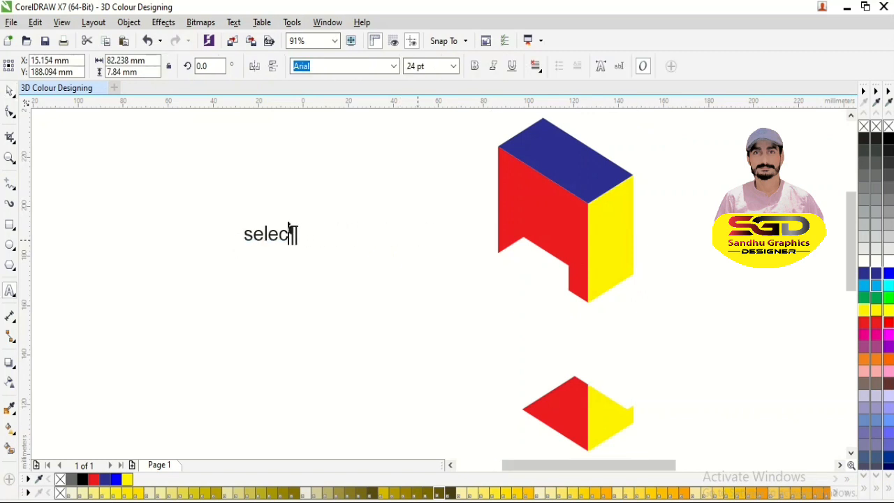
pyautogui.write('copy')
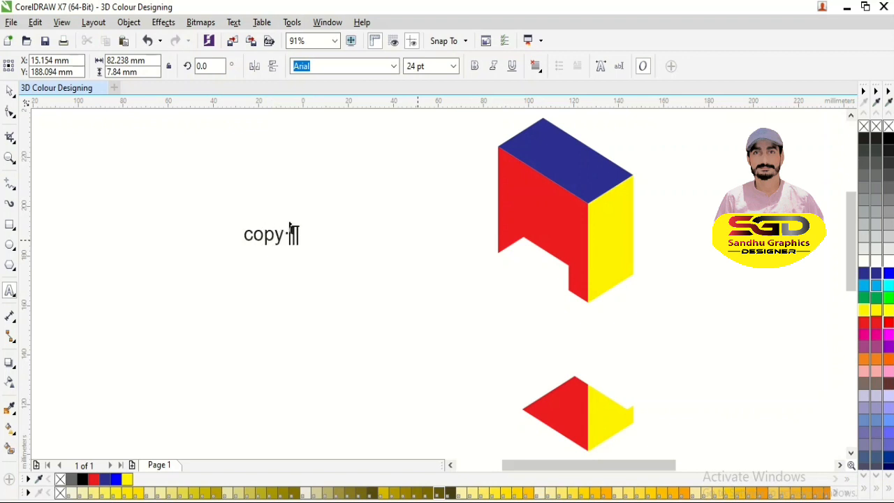
pyautogui.press('Return')
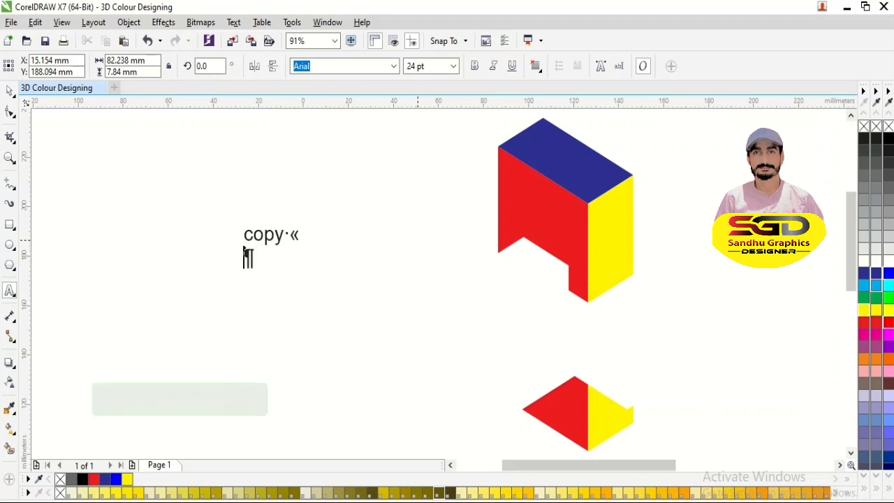
pyautogui.write('Ctrl d')
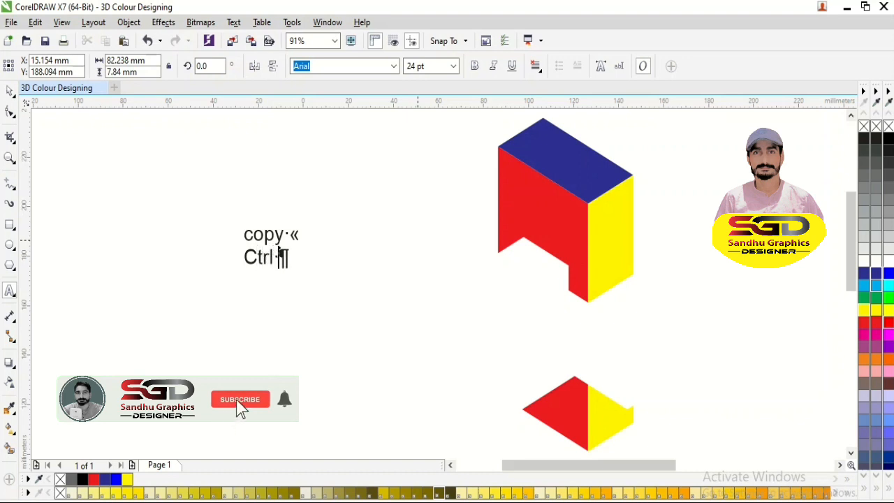
pyautogui.press('BackSpace')
pyautogui.write('D')
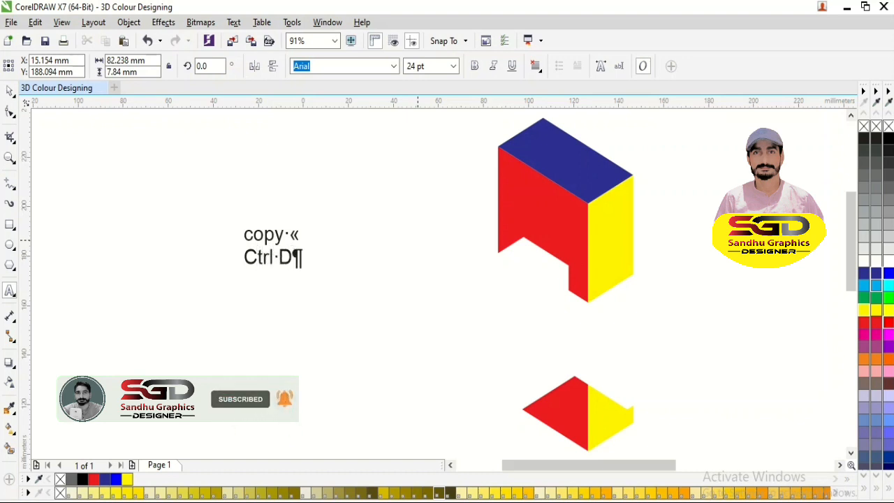
pyautogui.click(10, 91)
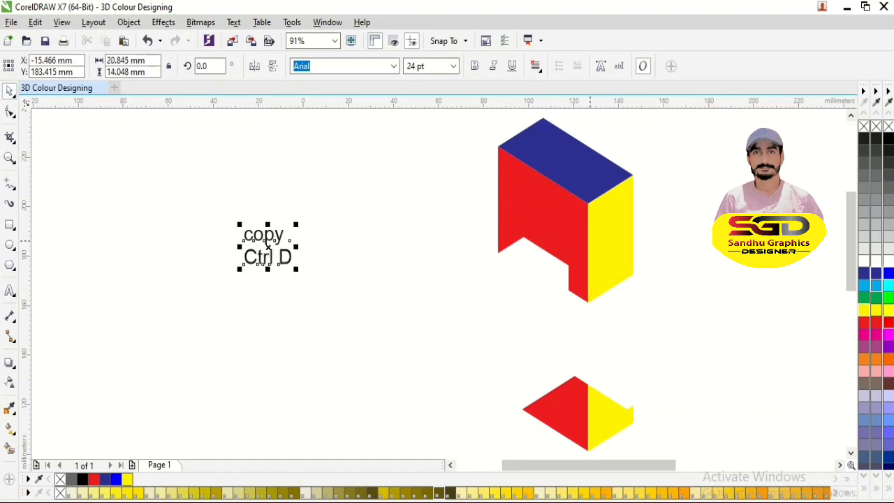
# - Rotate a copy of the coloured group by 120° about the relocated centre, repeat the duplication for a third copy, and deselect
pyautogui.click(517, 203)
pyautogui.click(517, 202)
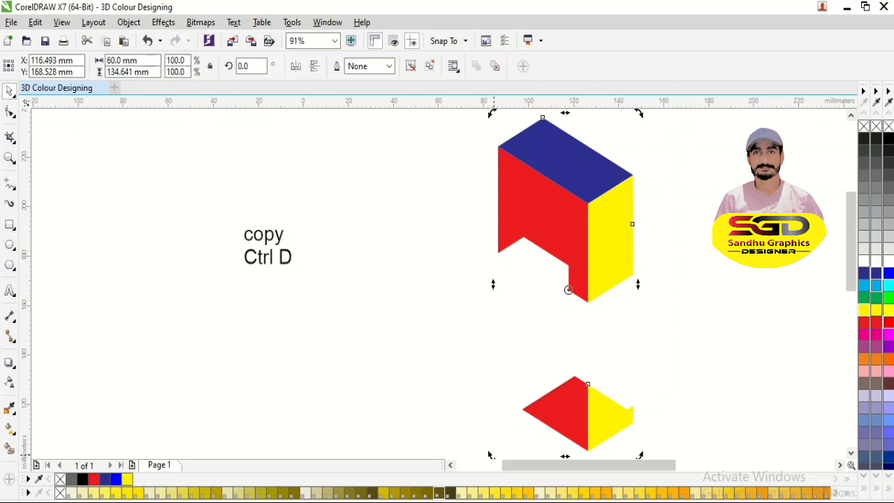
pyautogui.moveTo(489, 455); pyautogui.dragTo(649, 285)
pyautogui.rightClick(653, 275)
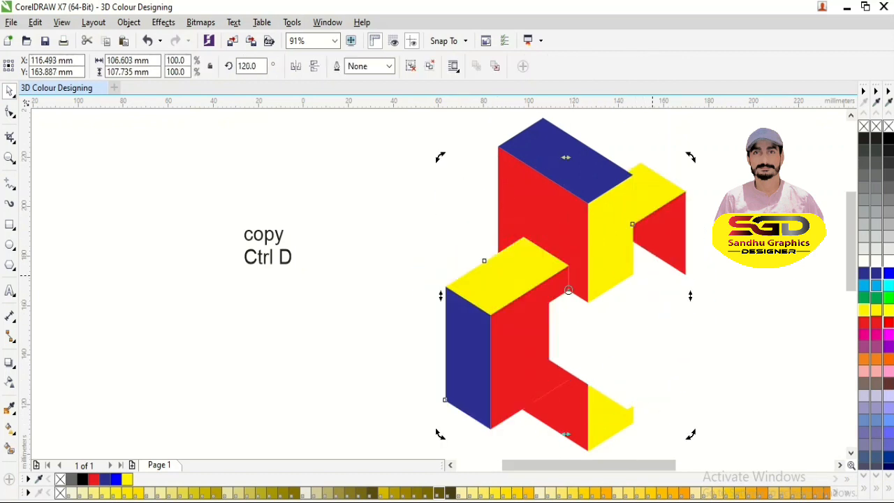
pyautogui.hotkey('ctrl', 'd')
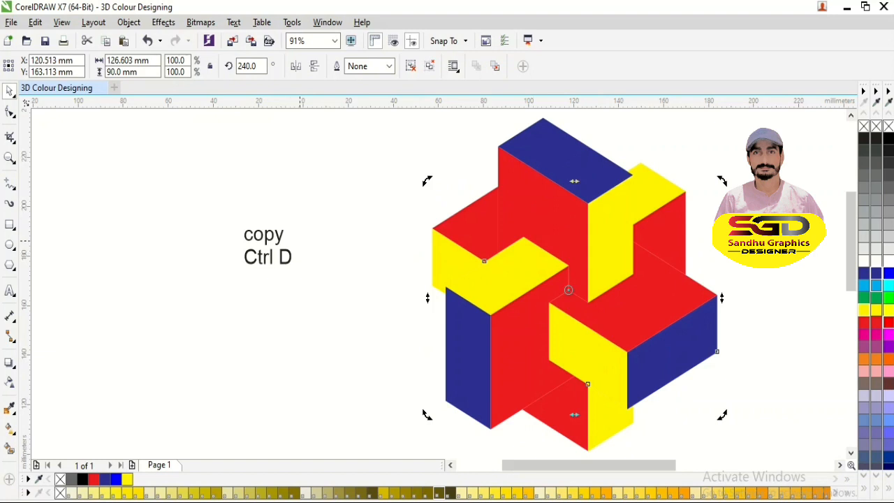
pyautogui.press('Escape')
# - Replace the text of the "copy Ctrl D" label with the line "ungoroup to all"
pyautogui.click(268, 247)
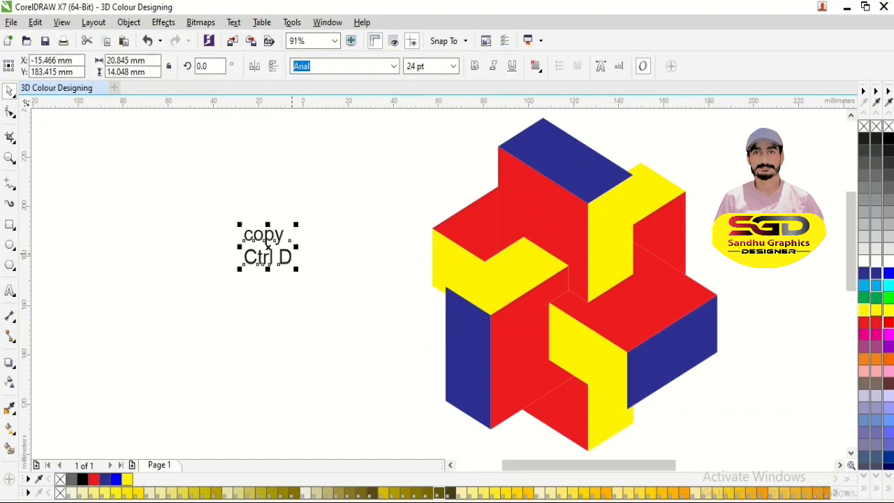
pyautogui.doubleClick(295, 257)
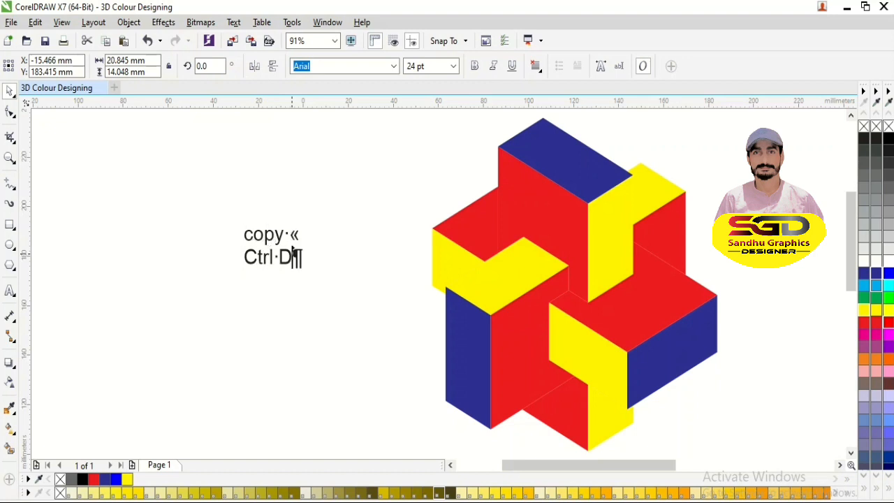
pyautogui.press('Left')
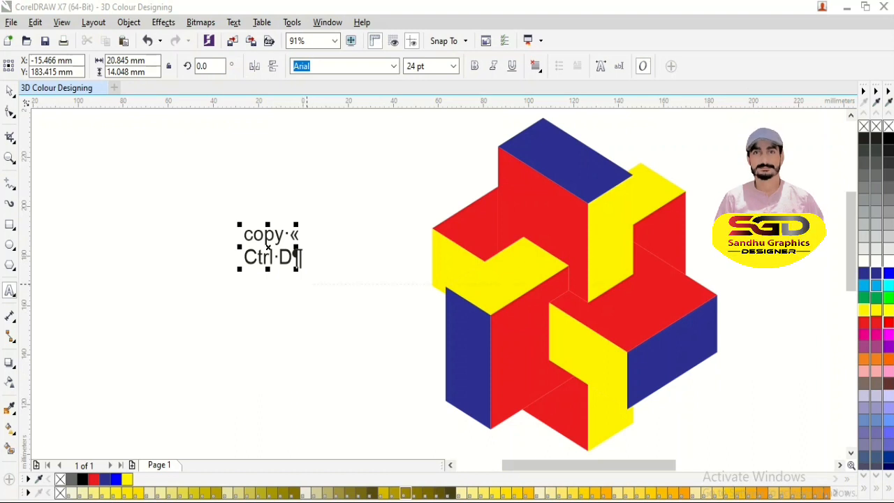
pyautogui.press('Delete')
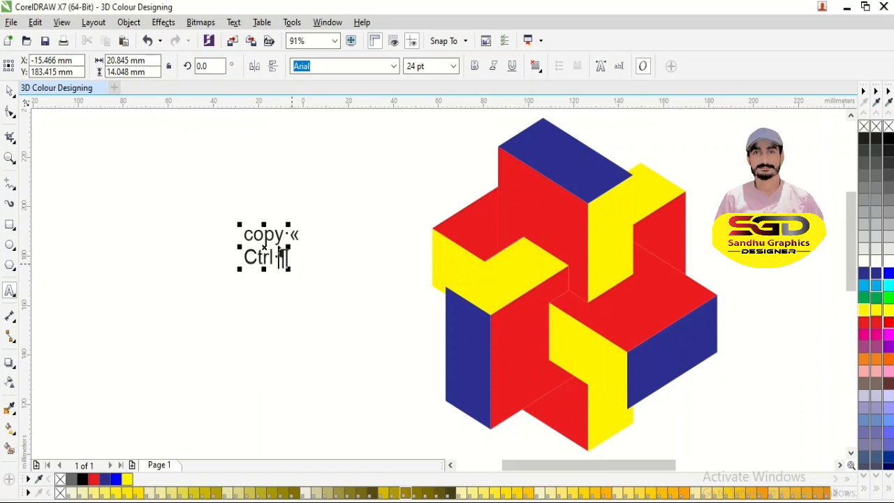
pyautogui.press('BackSpace')
pyautogui.press('BackSpace')
pyautogui.press('BackSpace')
pyautogui.press('BackSpace')
pyautogui.press('BackSpace')
pyautogui.press('BackSpace')
pyautogui.press('BackSpace')
pyautogui.press('BackSpace')
pyautogui.press('BackSpace')
pyautogui.press('BackSpace')
pyautogui.press('BackSpace')
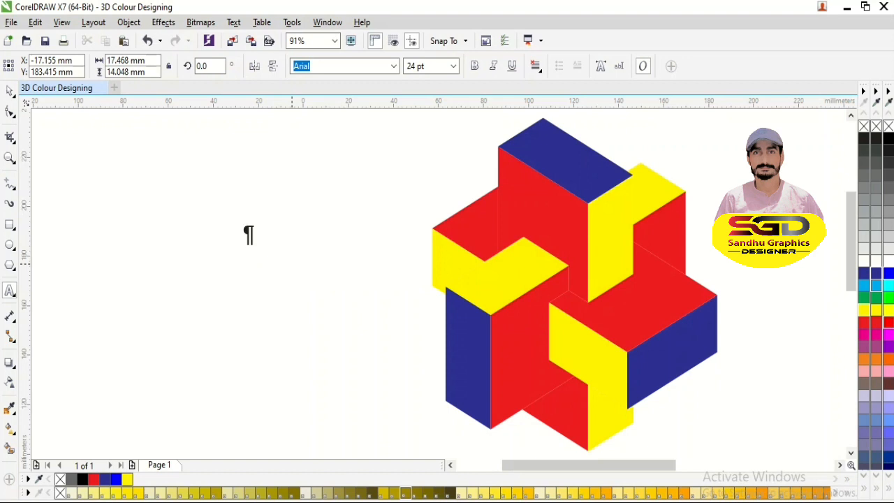
pyautogui.write('ungo')
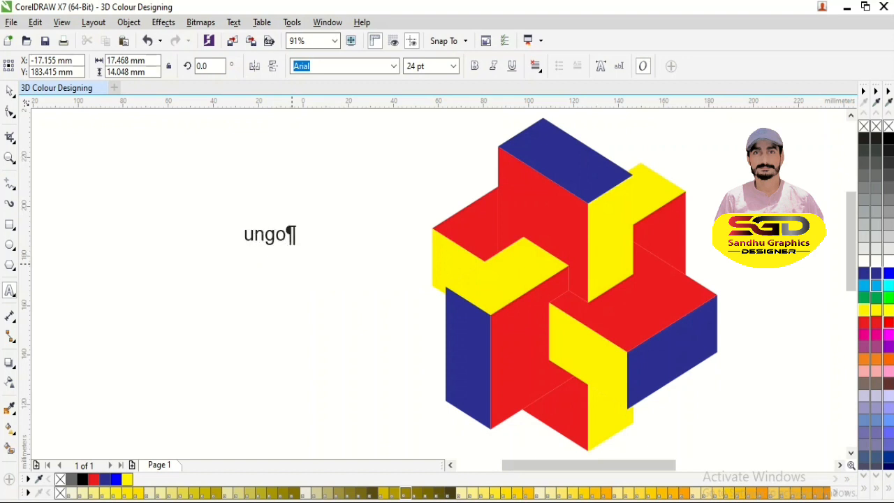
pyautogui.write('ropu')
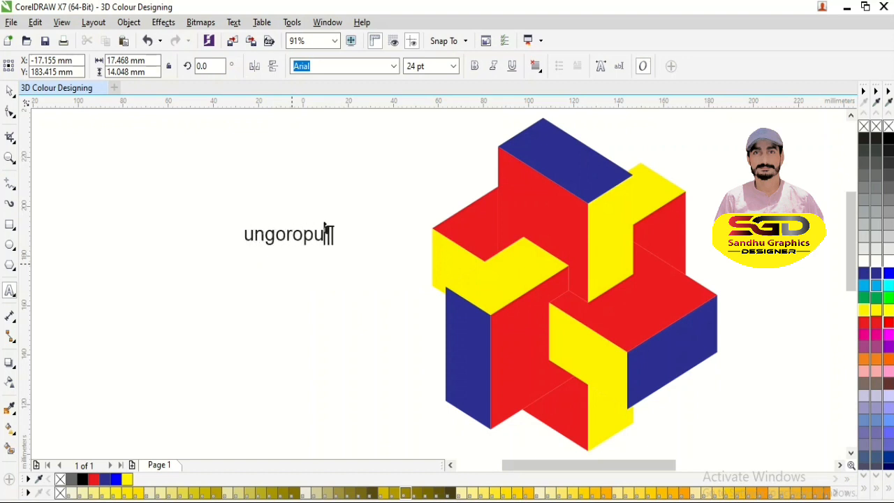
pyautogui.press('BackSpace')
pyautogui.press('BackSpace')
pyautogui.write('up to all')
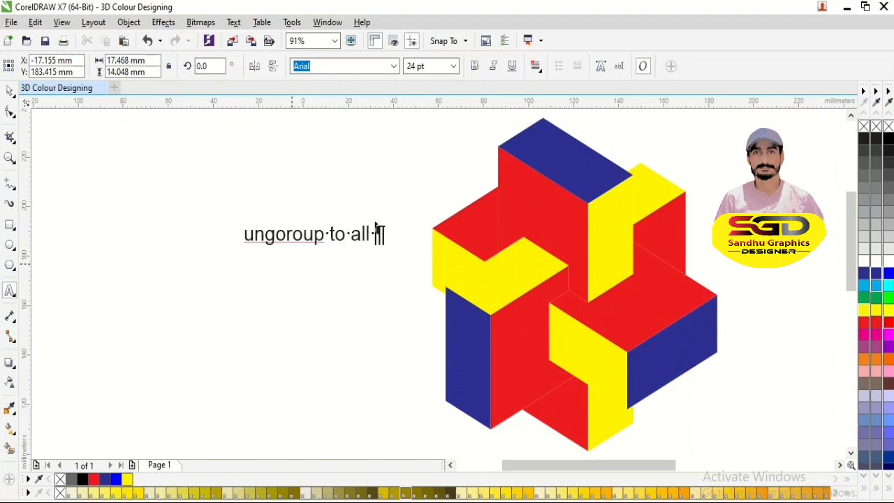
# - Add the lines "and" and "colour change" to the label and move it farther away from the boxes
pyautogui.press('Return')
pyautogui.write('and')
pyautogui.press('Return')
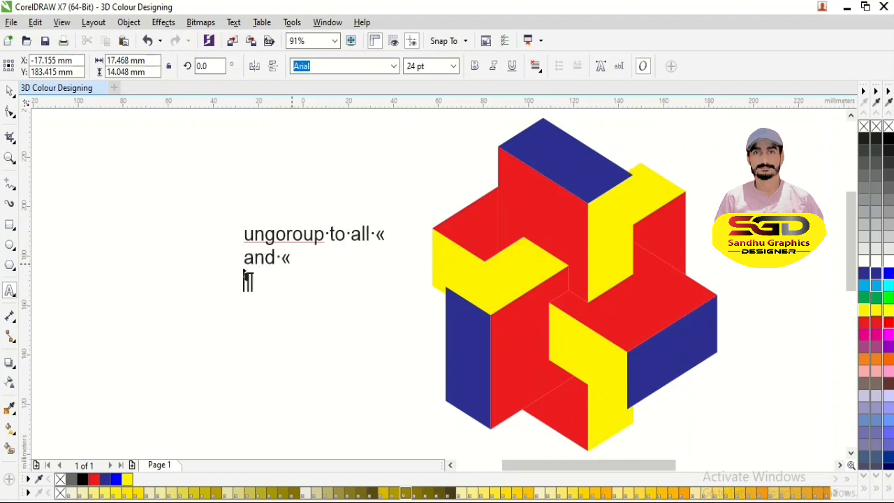
pyautogui.write('colur')
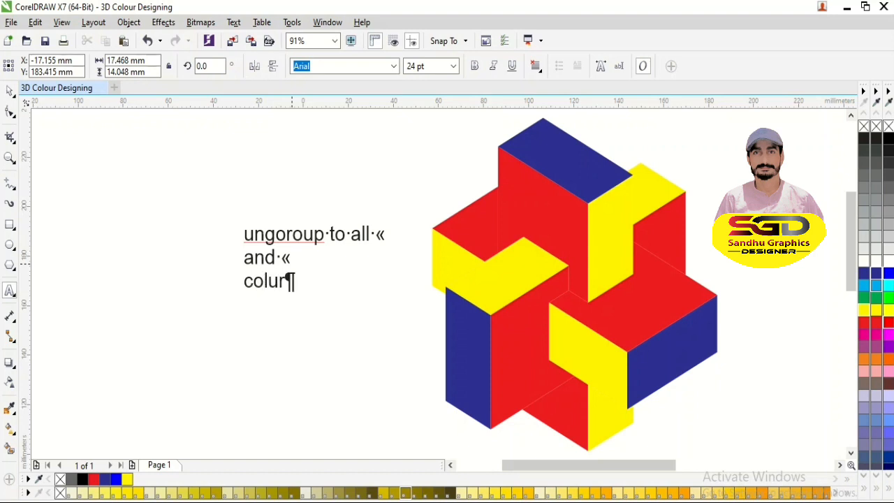
pyautogui.press('BackSpace')
pyautogui.press('BackSpace')
pyautogui.press('BackSpace')
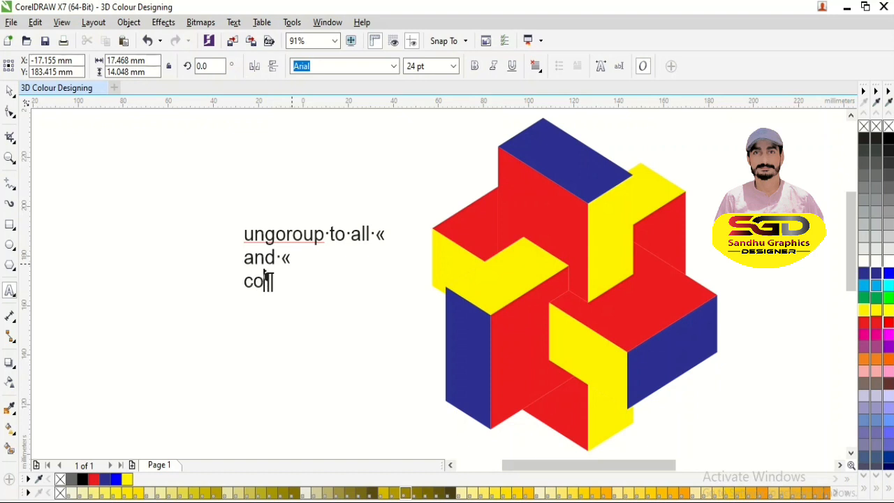
pyautogui.press('BackSpace')
pyautogui.write('olour ')
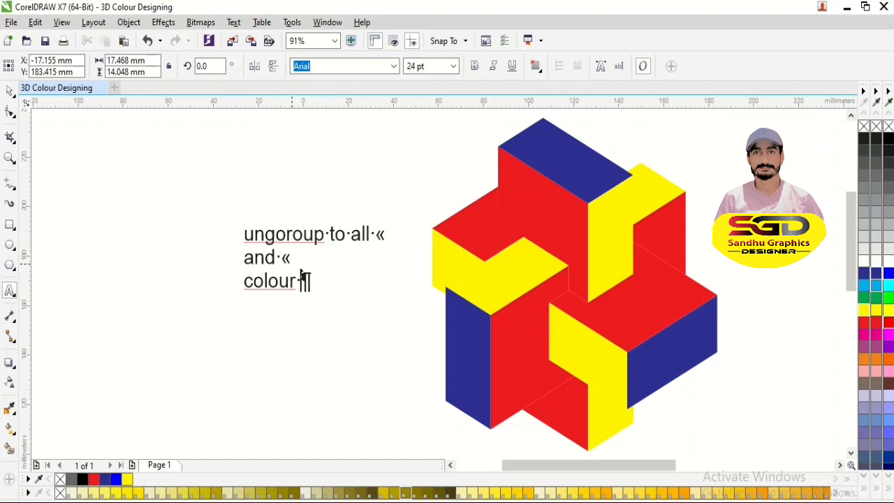
pyautogui.write('change')
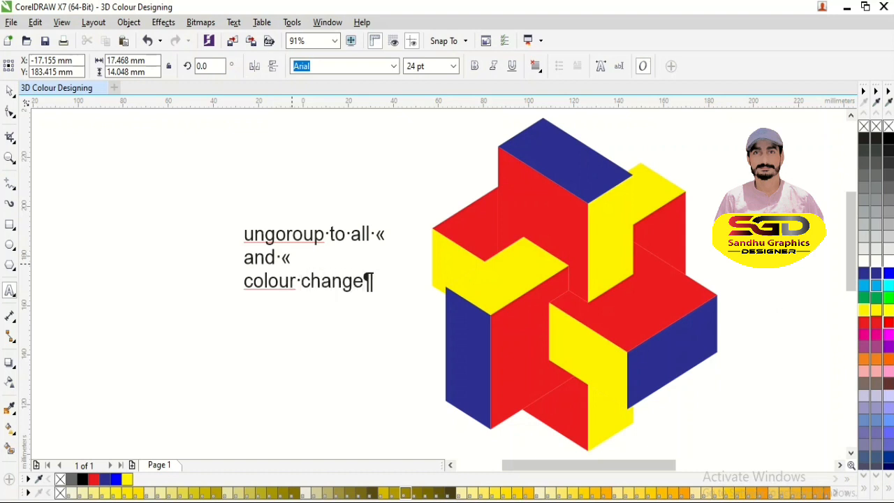
pyautogui.hotkey('ctrl', 'space')
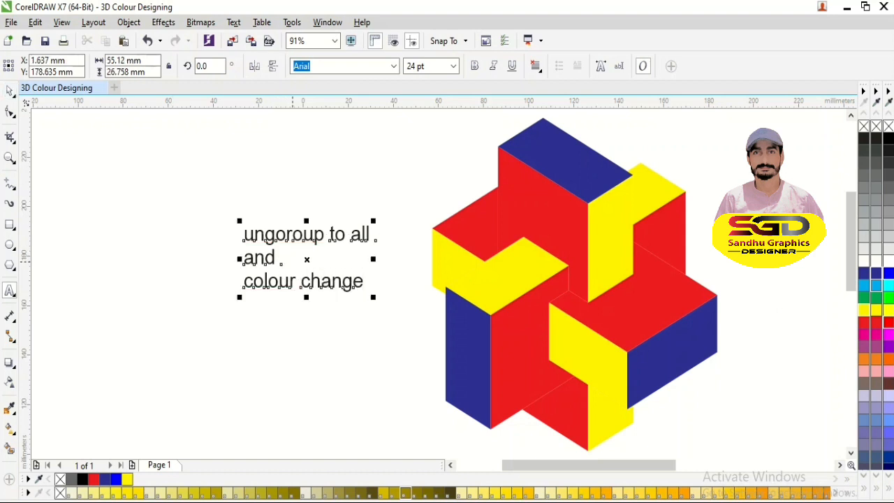
pyautogui.moveTo(308, 258); pyautogui.dragTo(226, 254)
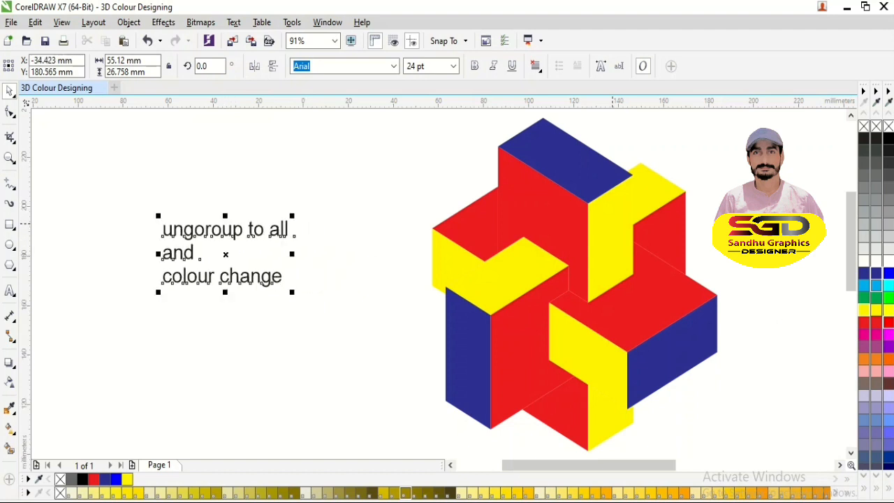
# - Select all three coloured box groups, ungroup them into individual faces, and deselect
pyautogui.click(615, 236)
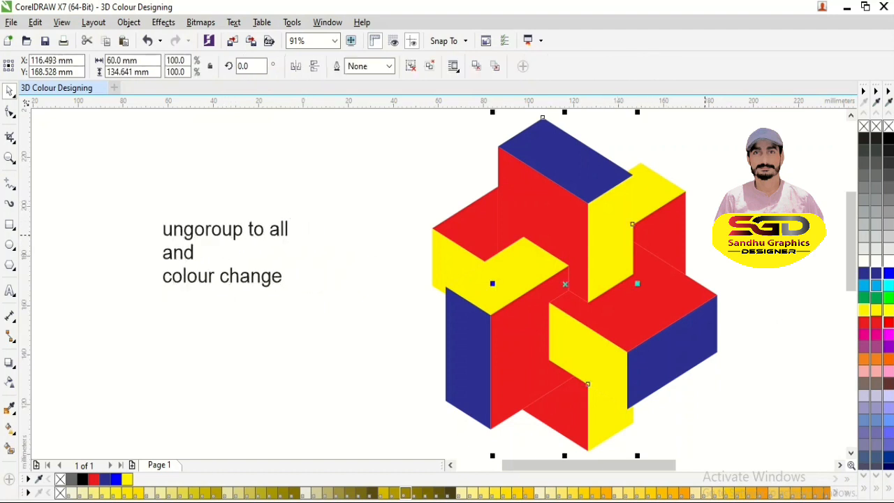
pyautogui.click(704, 235)
pyautogui.scroll(-3, 704, 235)
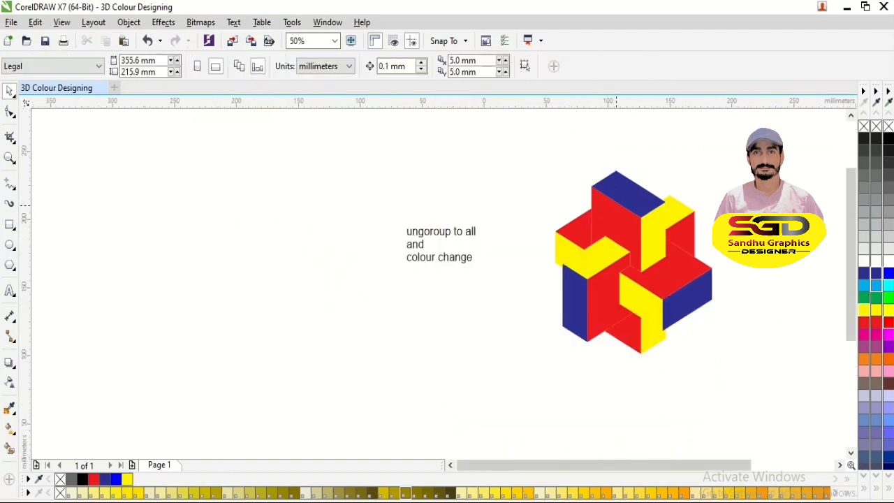
pyautogui.moveTo(367, 133); pyautogui.dragTo(708, 437)
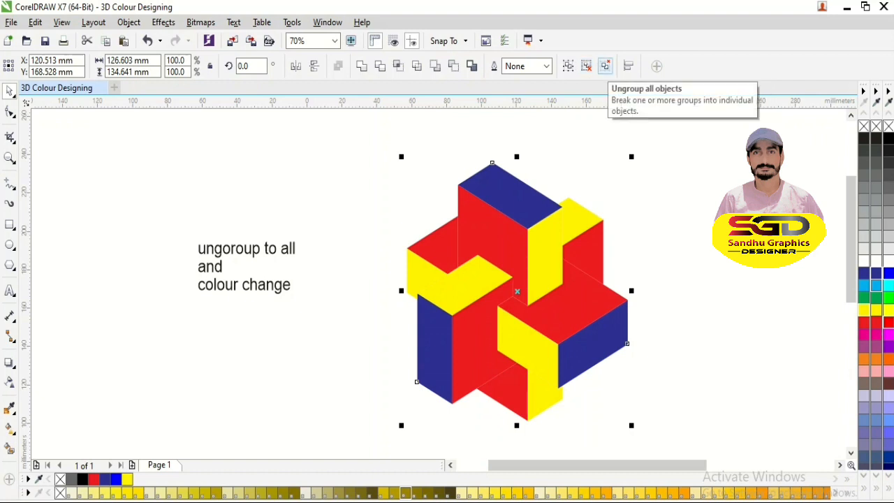
pyautogui.click(604, 66)
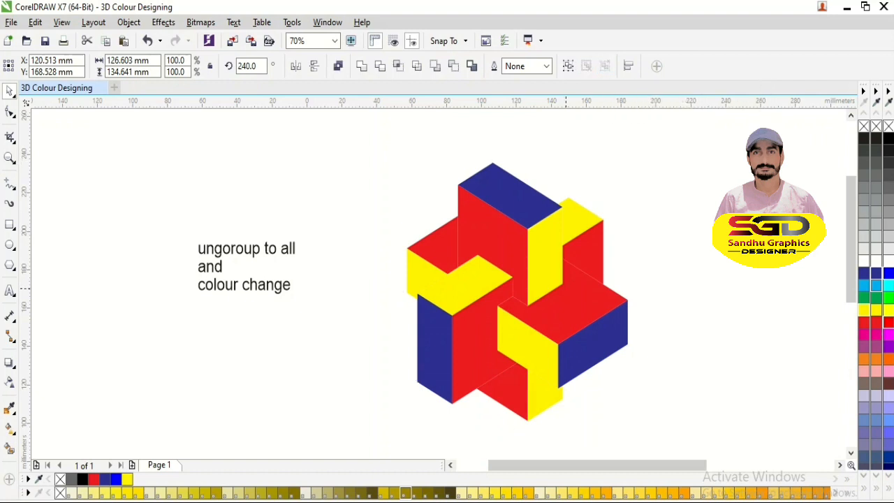
pyautogui.press('Escape')
# - Recolour the box with the blue right-hand end: red top face mid grey, blue end light grey, yellow side darker grey
pyautogui.click(447, 273)
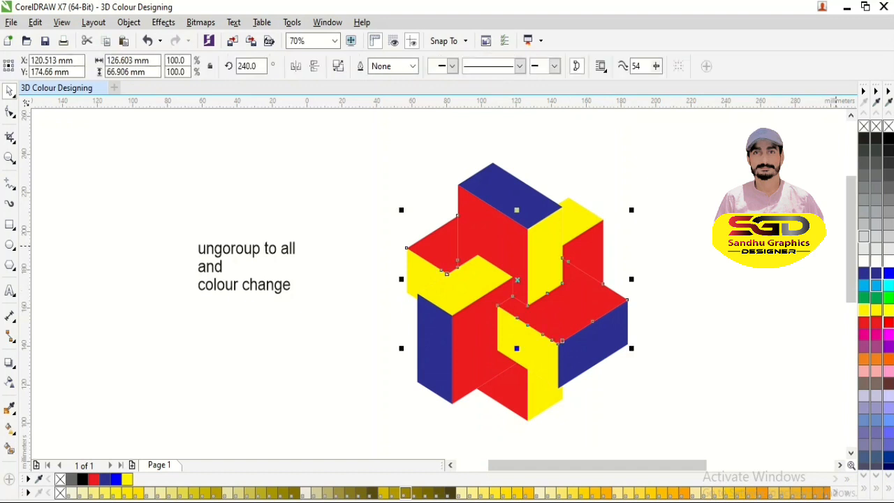
pyautogui.click(864, 188)
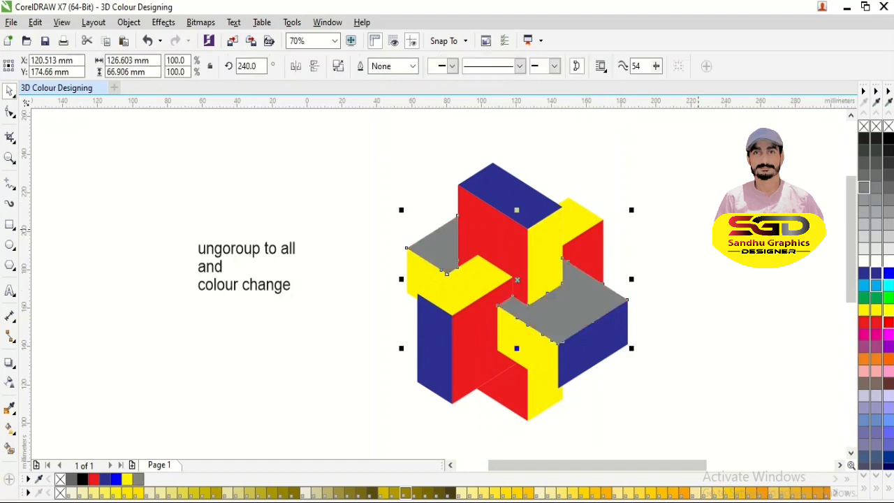
pyautogui.press('Tab')
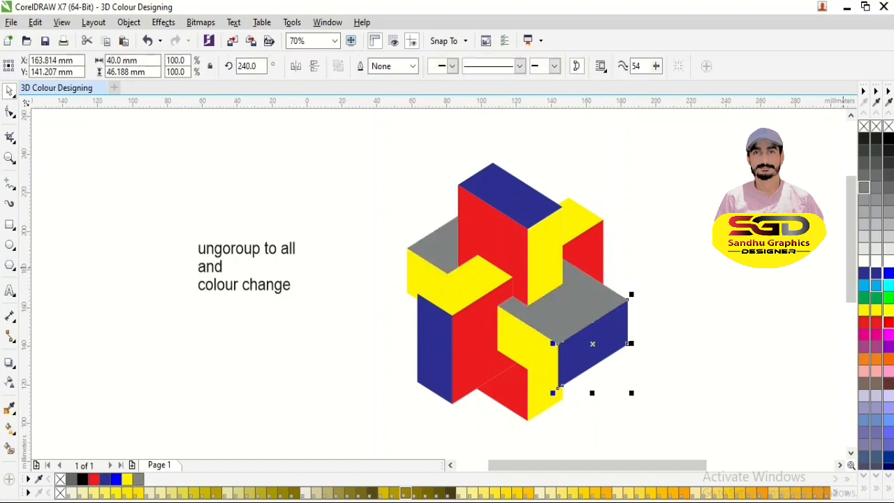
pyautogui.click(864, 211)
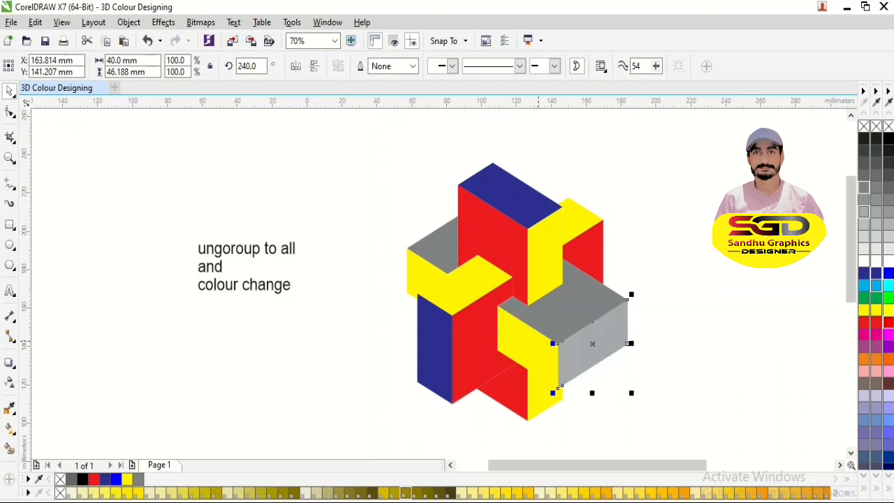
pyautogui.press('Tab')
pyautogui.click(864, 187)
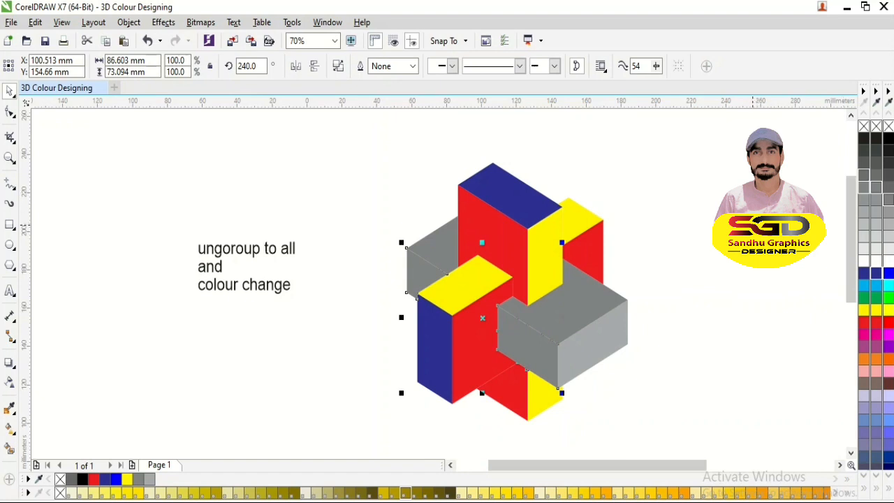
pyautogui.click(864, 174)
# - Fill the red side face of the box running from front left to back right dark grey and its yellow top a darker grey
pyautogui.click(589, 246)
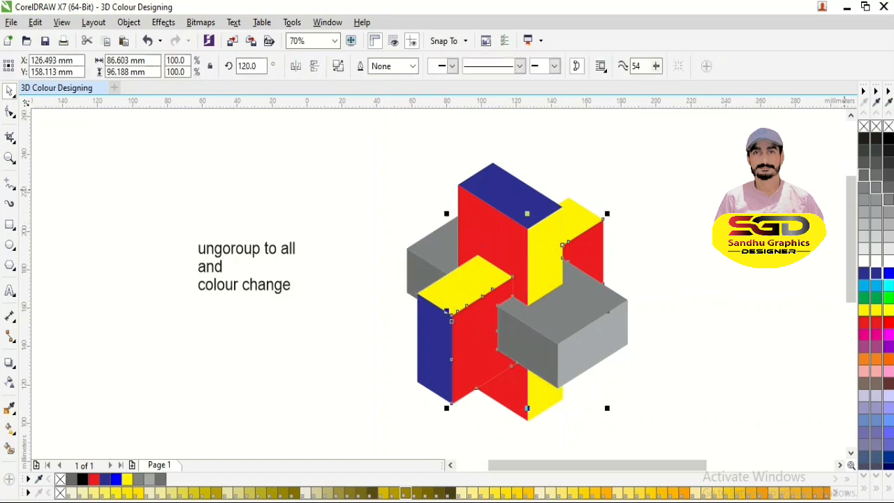
pyautogui.click(876, 175)
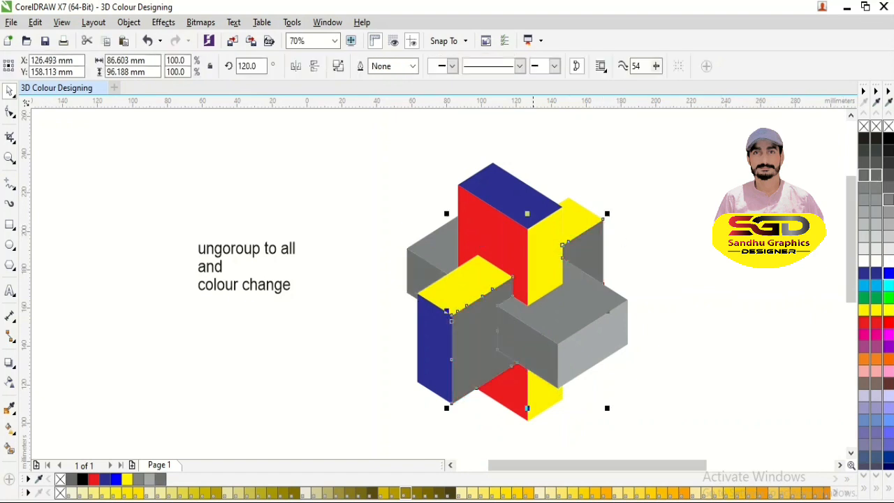
pyautogui.click(573, 218)
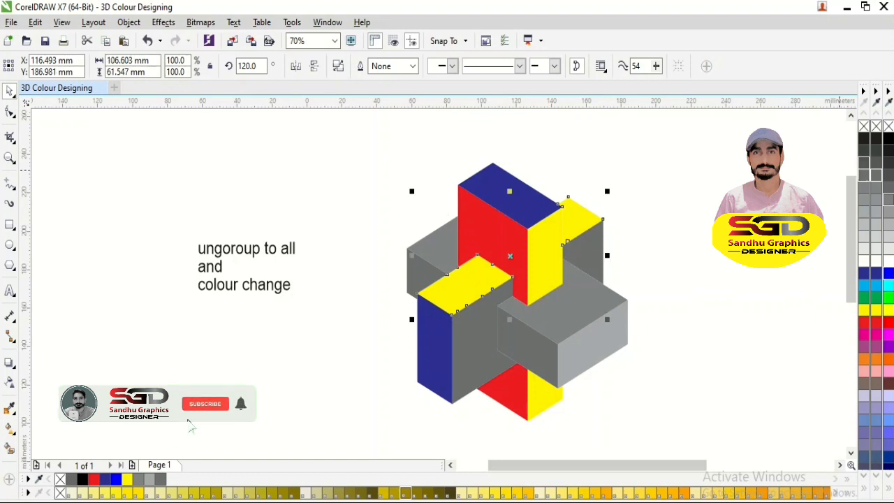
pyautogui.click(864, 162)
# - Recolour the upright box: blue top near-black, red face light grey, and yellow side a slightly different light grey
pyautogui.click(499, 190)
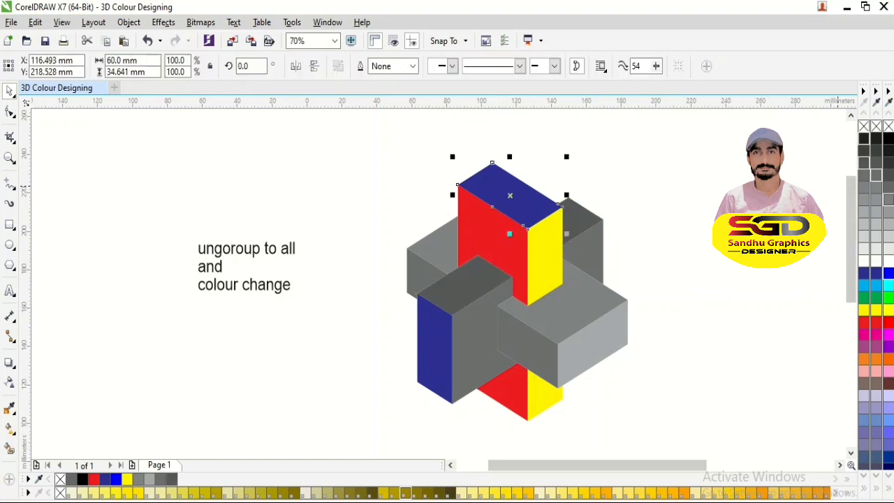
pyautogui.click(864, 138)
pyautogui.click(606, 292)
pyautogui.click(529, 300)
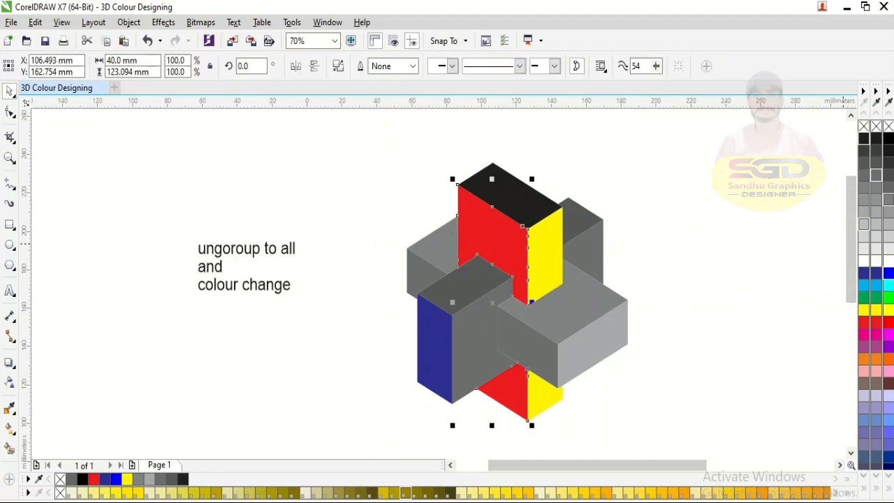
pyautogui.click(864, 211)
pyautogui.click(562, 245)
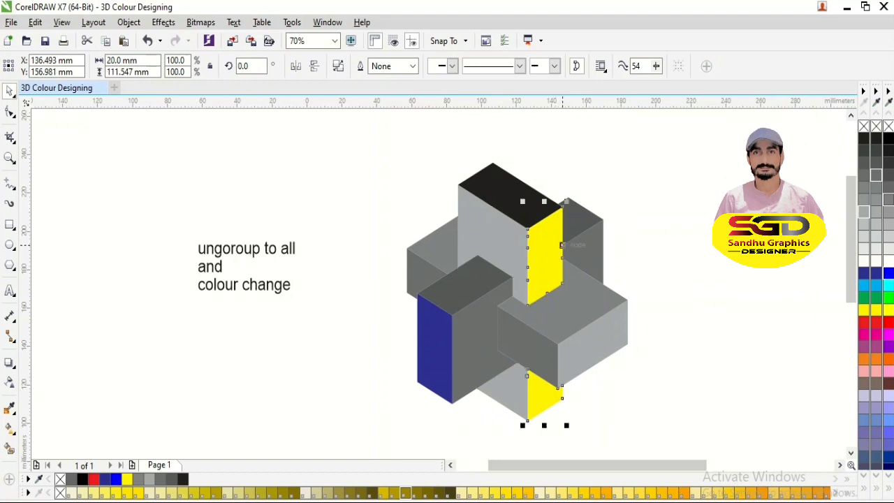
pyautogui.click(876, 212)
# - Fill the remaining blue end face very dark grey and recolour the upright box's top face mid grey
pyautogui.click(438, 329)
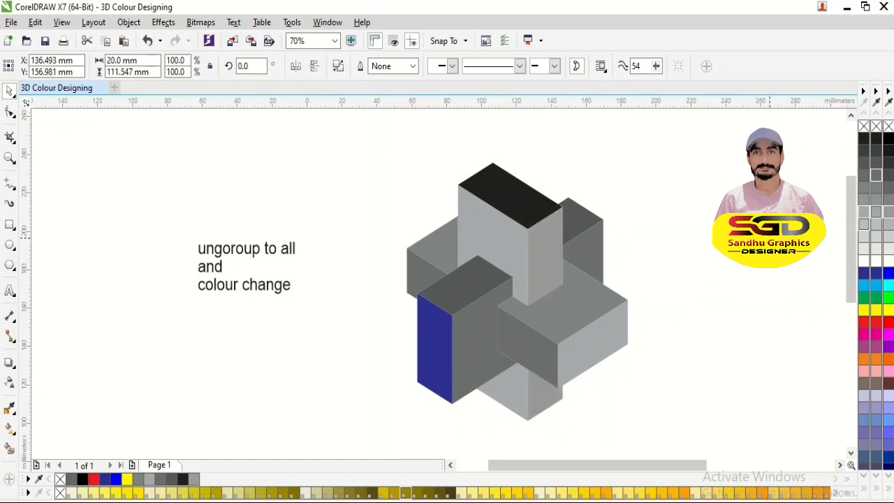
pyautogui.click(435, 336)
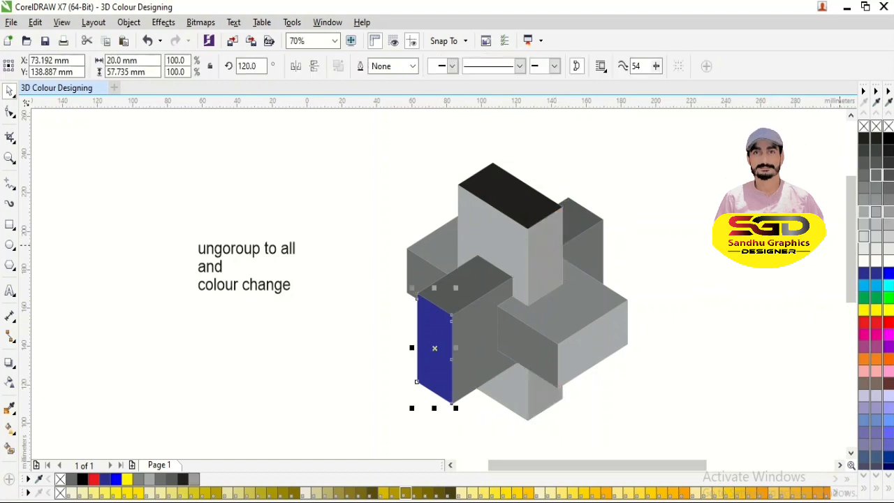
pyautogui.click(888, 162)
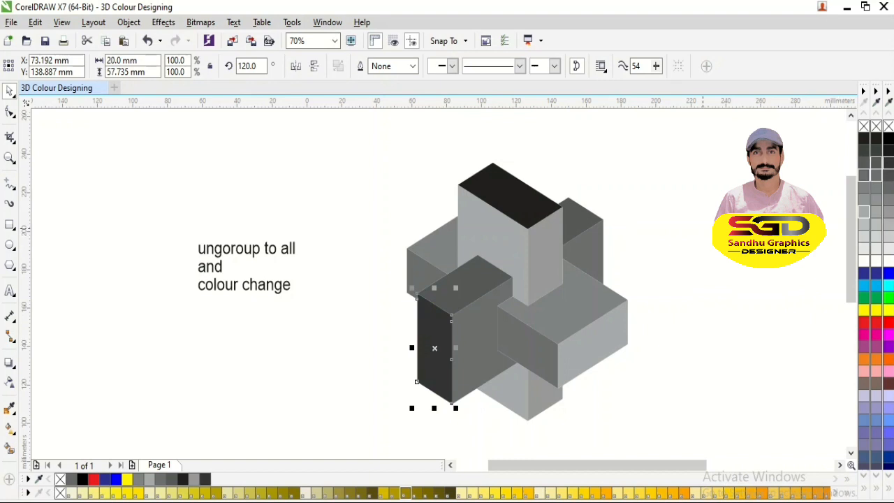
pyautogui.click(701, 294)
pyautogui.click(523, 200)
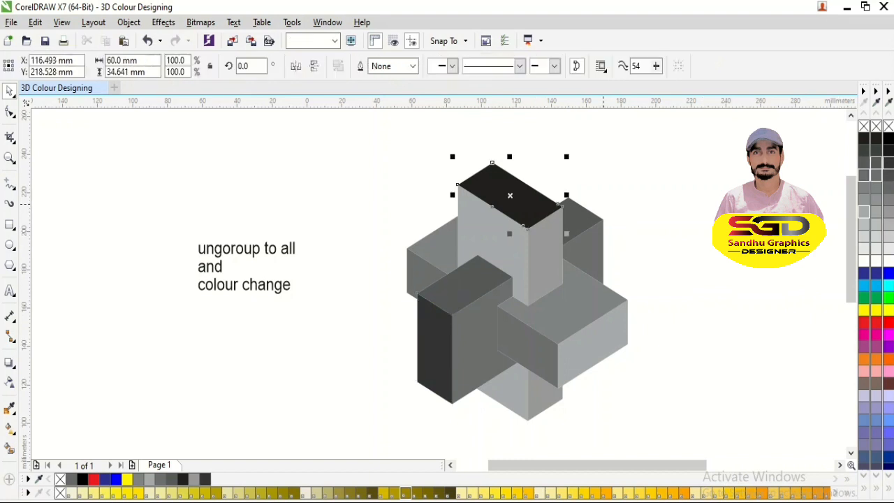
pyautogui.click(876, 201)
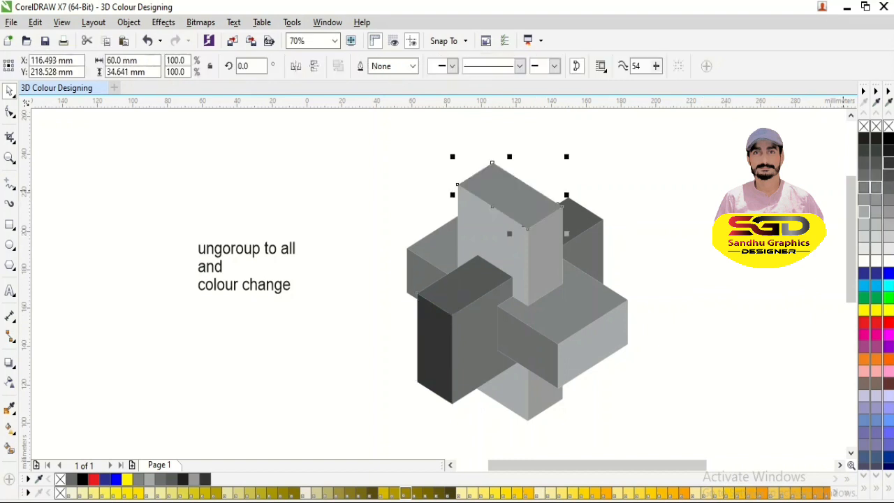
# - Recolour the near-black left side face of the front box light grey
pyautogui.click(434, 348)
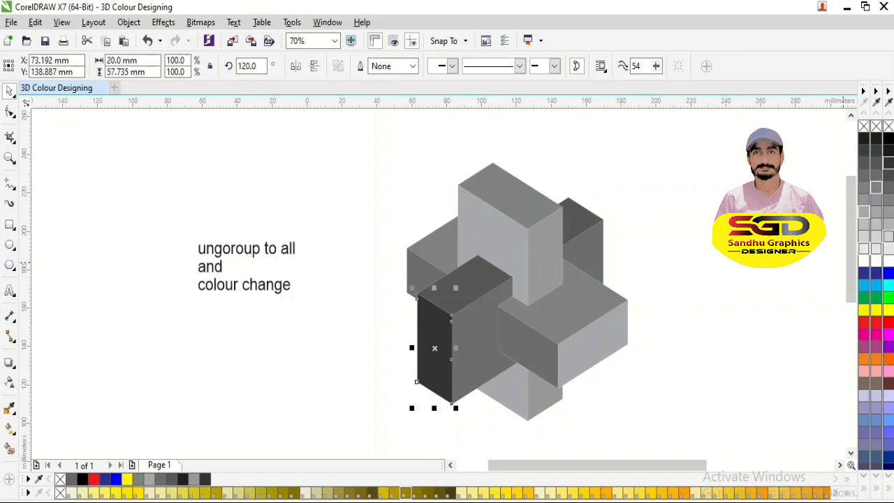
pyautogui.click(888, 212)
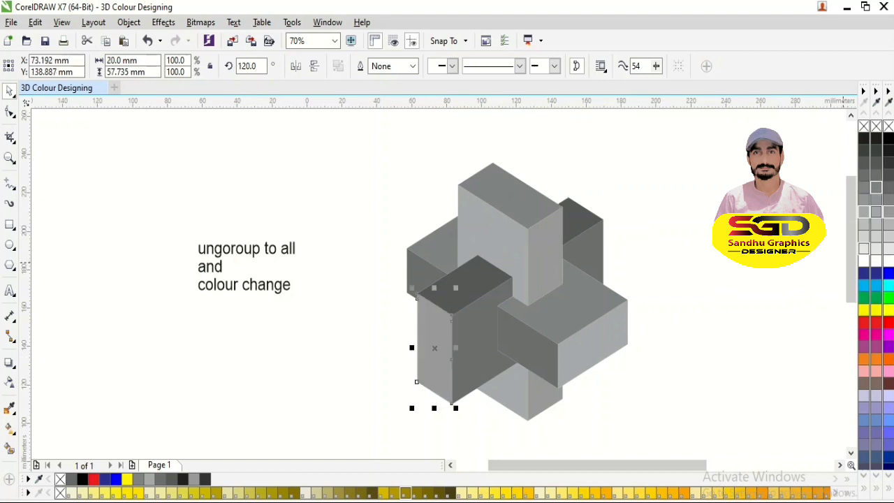
pyautogui.click(864, 223)
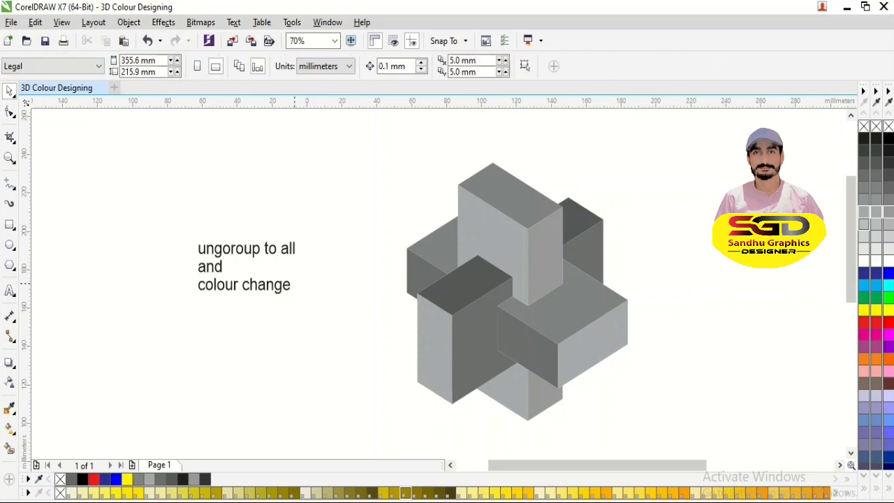
# - Delete all the text of the label about ungrouping and changing colours
pyautogui.click(282, 281)
pyautogui.doubleClick(293, 285)
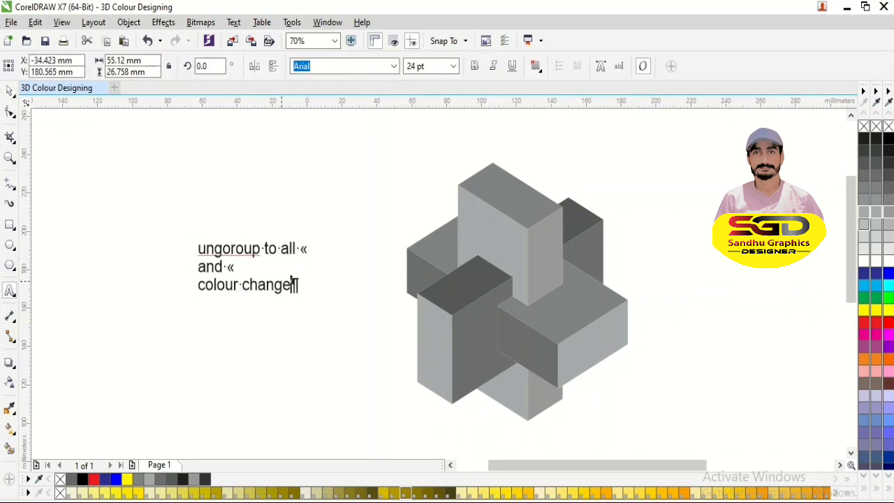
pyautogui.press('BackSpace')
pyautogui.press('BackSpace')
pyautogui.press('BackSpace')
pyautogui.press('BackSpace')
pyautogui.press('BackSpace')
pyautogui.press('BackSpace')
pyautogui.press('BackSpace')
pyautogui.press('BackSpace')
pyautogui.press('BackSpace')
pyautogui.press('BackSpace')
pyautogui.press('BackSpace')
pyautogui.press('BackSpace')
pyautogui.press('BackSpace')
pyautogui.press('BackSpace')
pyautogui.press('BackSpace')
pyautogui.press('BackSpace')
pyautogui.press('BackSpace')
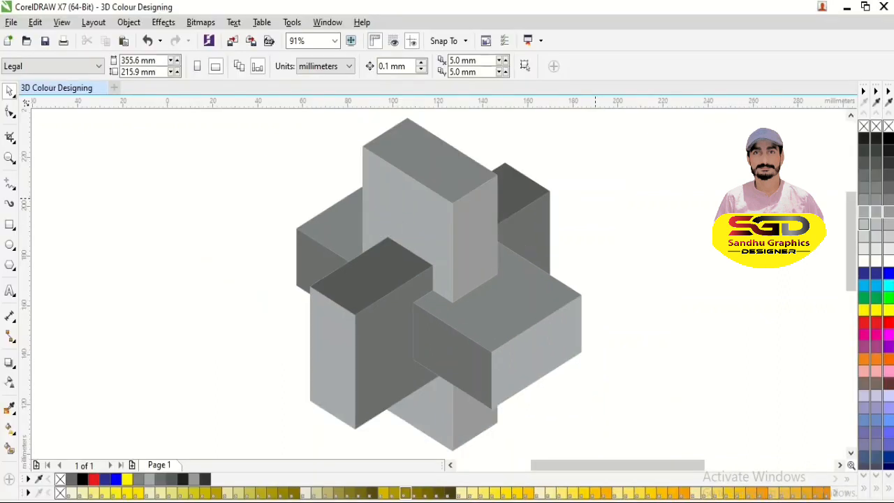
# - Group all the faces of the three interlocking boxes into one object
pyautogui.scroll(-2, 595, 199)
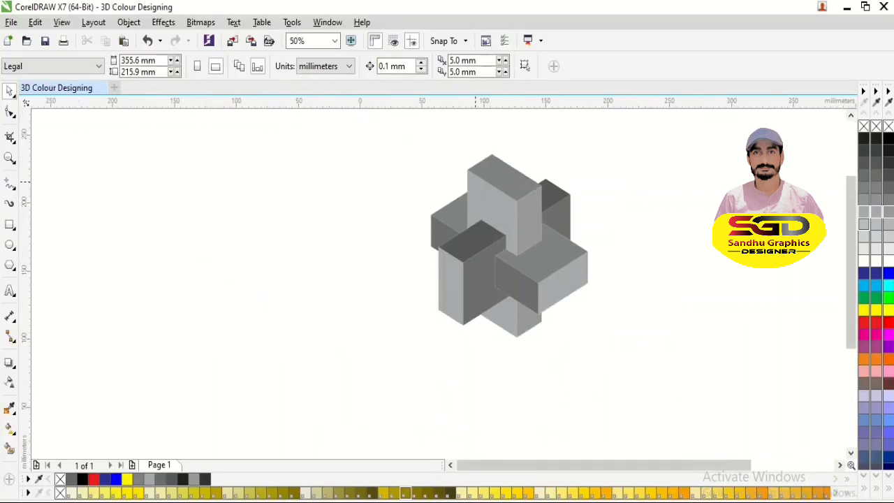
pyautogui.moveTo(513, 229); pyautogui.dragTo(672, 362)
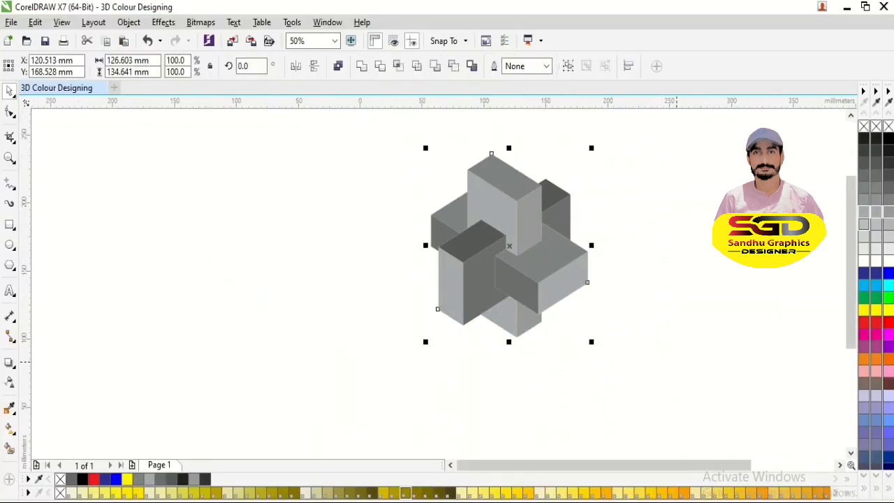
pyautogui.hotkey('ctrl', 'g')
pyautogui.click(213, 244)
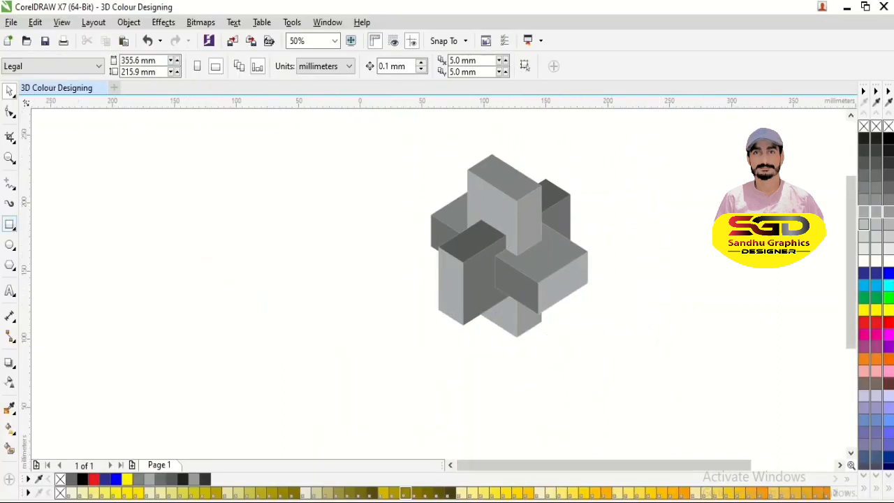
# - Draw a background rectangle about 400 by 224 mm around the boxes and fill it light grey behind them
pyautogui.moveTo(161, 146); pyautogui.dragTo(657, 451)
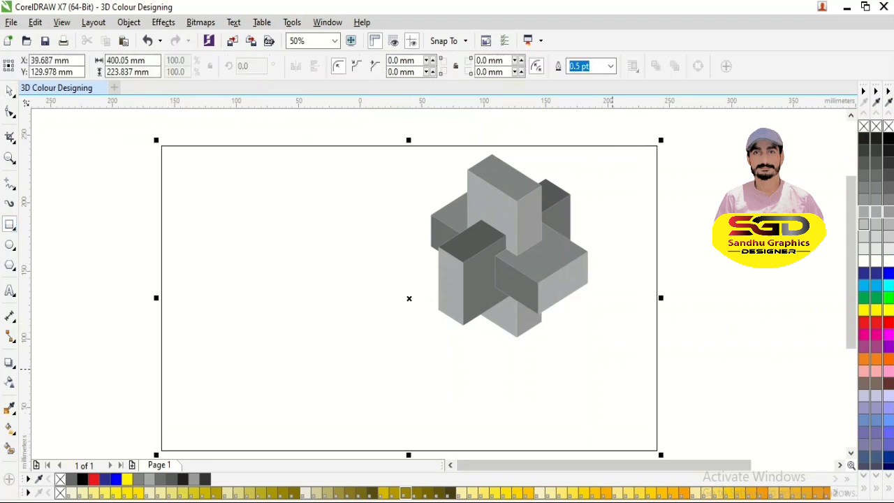
pyautogui.press('space')
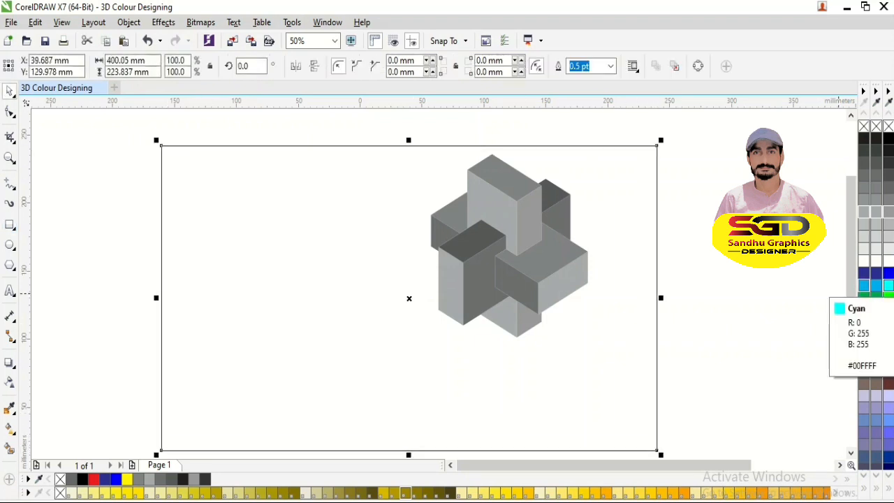
pyautogui.click(875, 224)
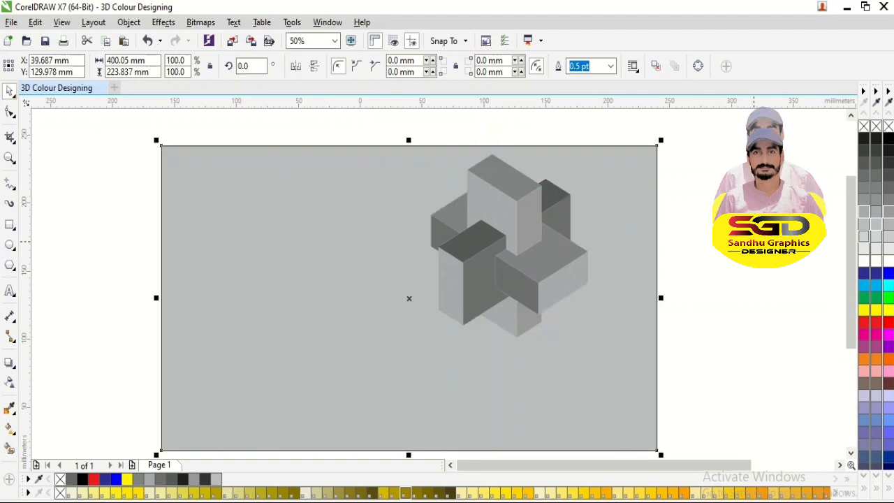
# - Give the background rectangle an elliptical fountain fill from light grey to white, with the centre shifted slightly right and down
pyautogui.press('F11')
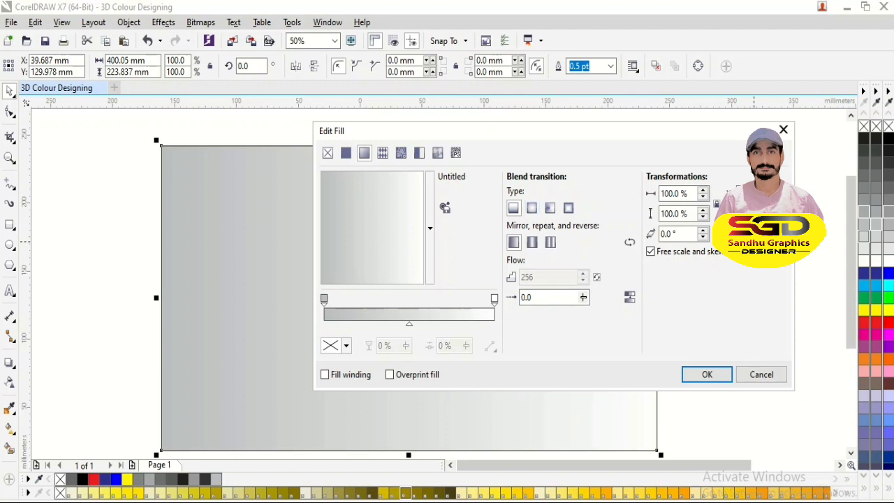
pyautogui.click(532, 207)
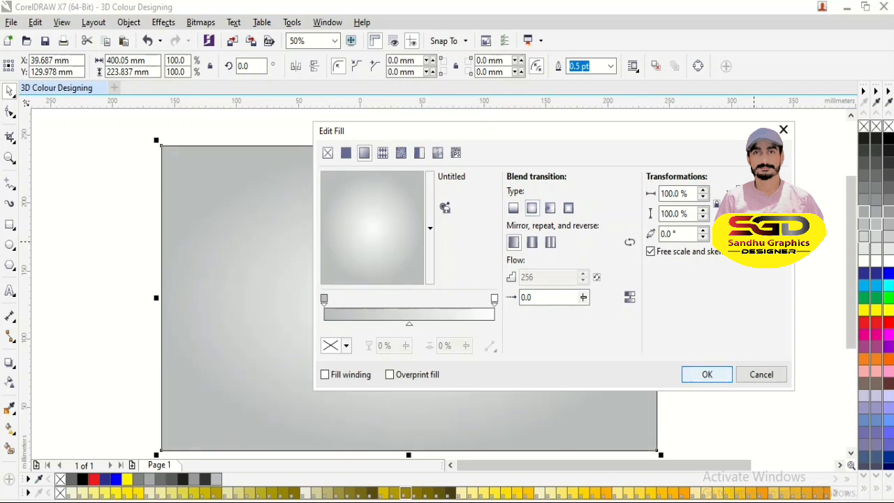
pyautogui.moveTo(374, 229); pyautogui.dragTo(380, 241)
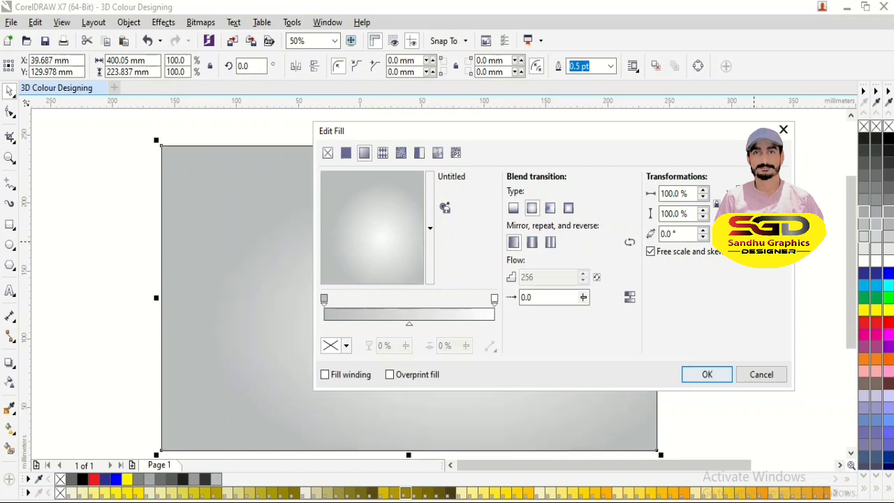
pyautogui.click(707, 375)
# - Mirror a copy of the box group vertically so it sits directly below the original as a reflection
pyautogui.doubleClick(529, 284)
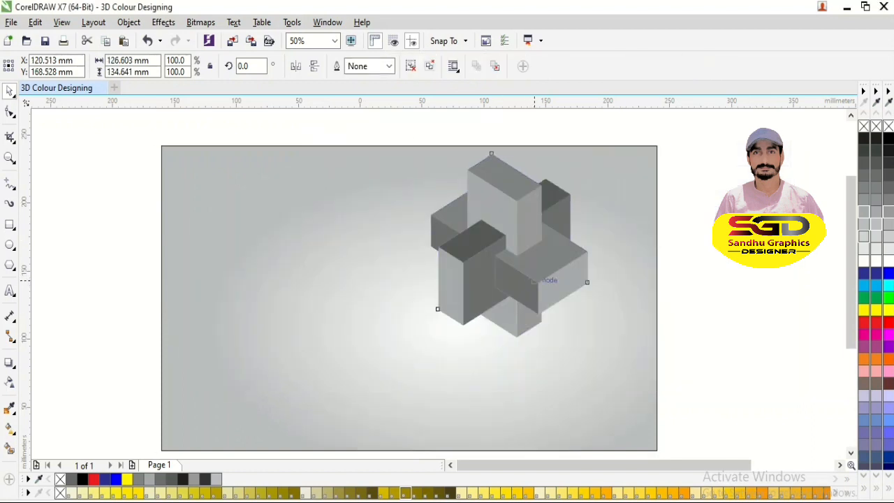
pyautogui.press('Escape')
pyautogui.click(524, 217)
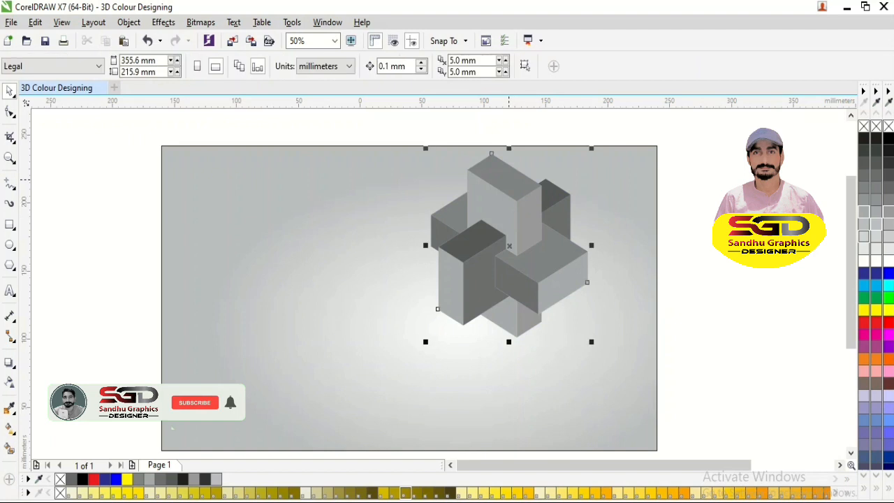
pyautogui.moveTo(509, 148); pyautogui.dragTo(509, 428)
pyautogui.scroll(-1, 672, 397)
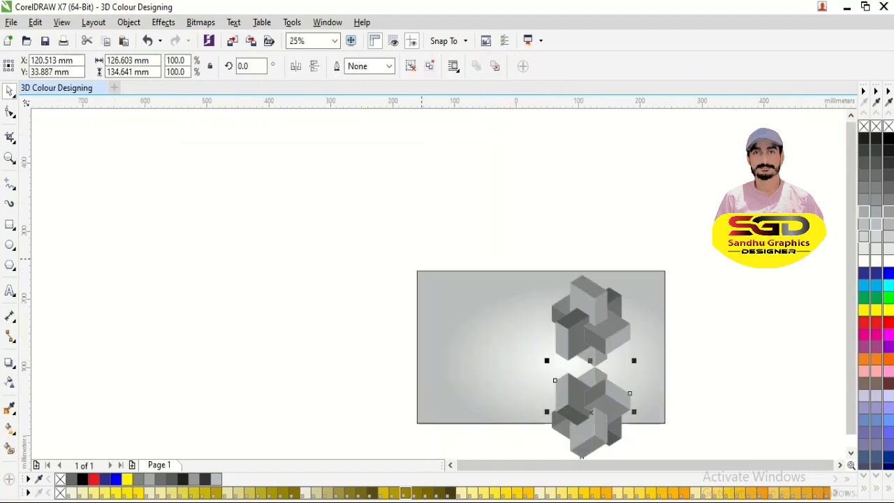
pyautogui.press('F4')
pyautogui.click(92, 342)
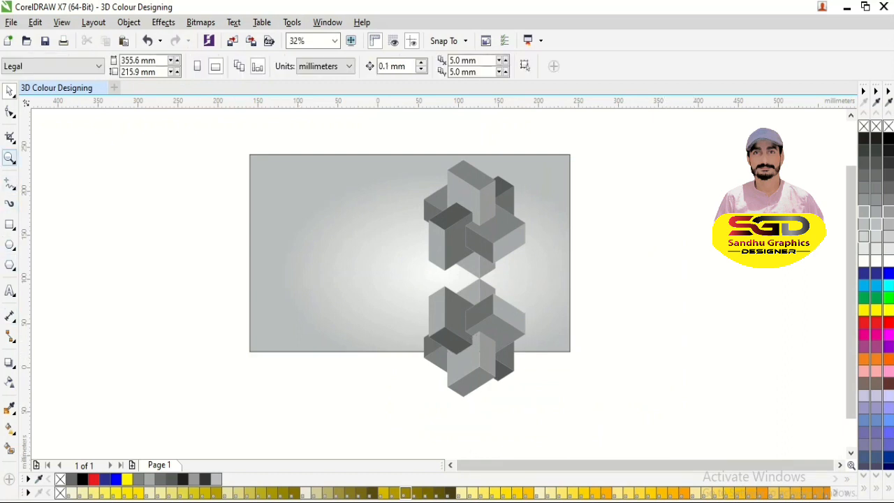
# - Add a 48 pt Arial label reading "select to transpacy tool" at the lower left of the background rectangle
pyautogui.press('F8')
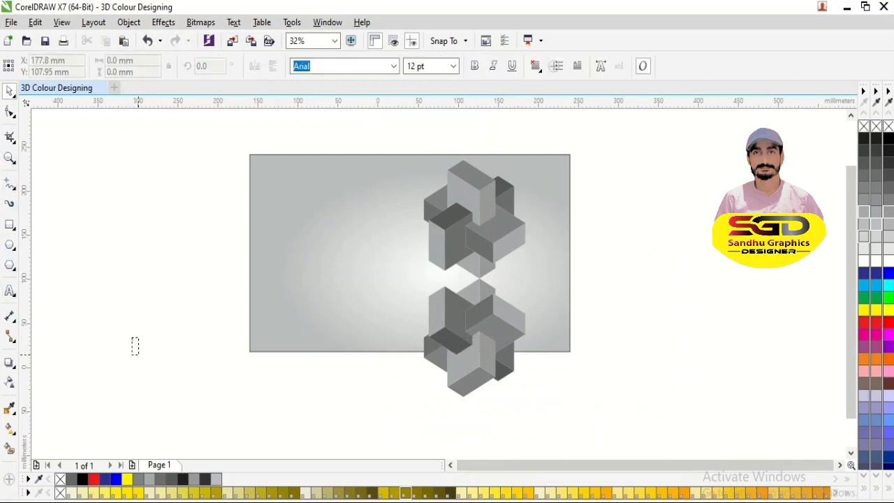
pyautogui.click(135, 343)
pyautogui.click(182, 384)
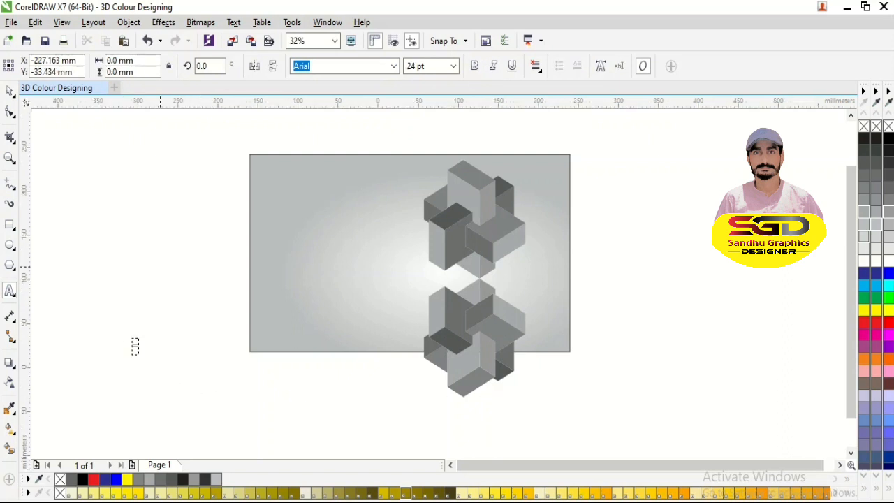
pyautogui.click(163, 264)
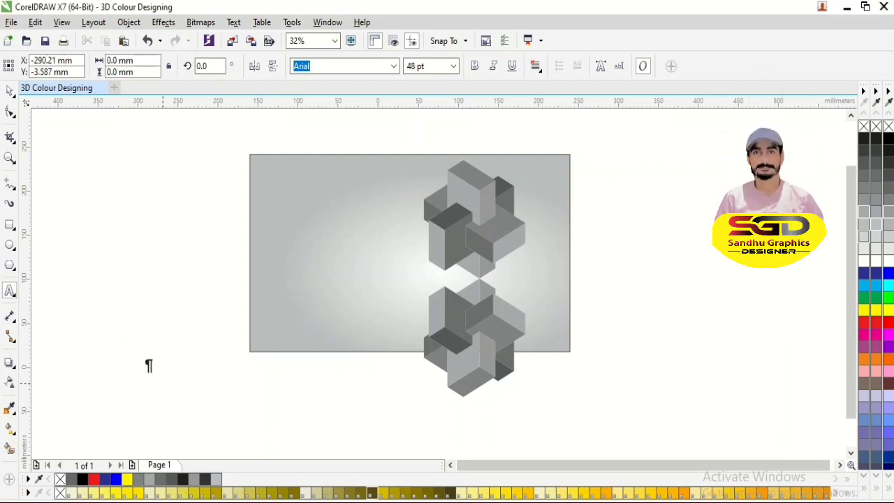
pyautogui.write('se')
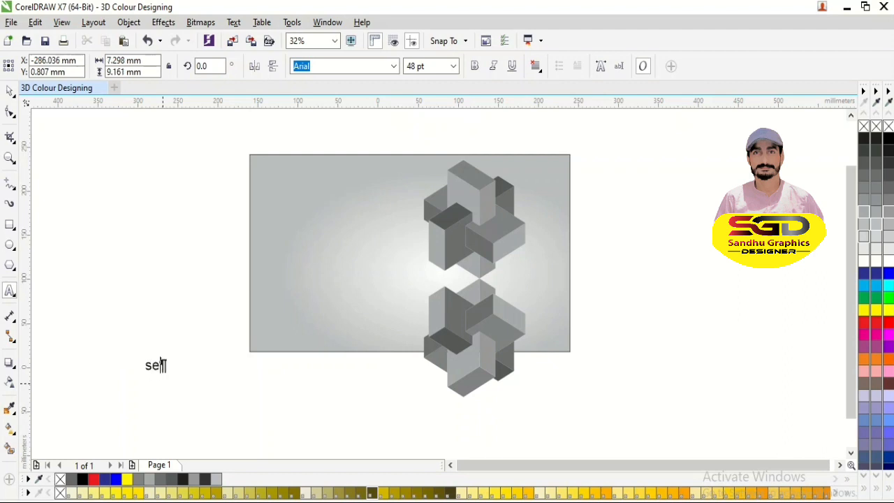
pyautogui.write('lect to t')
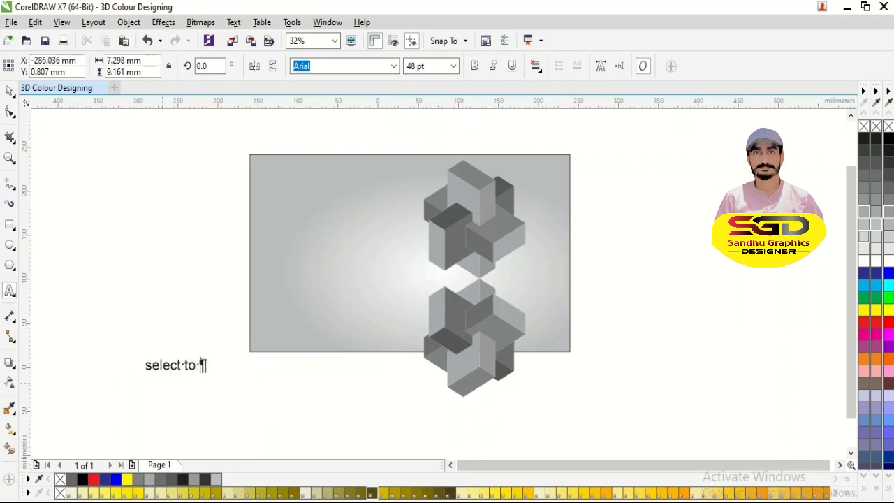
pyautogui.write('ransp')
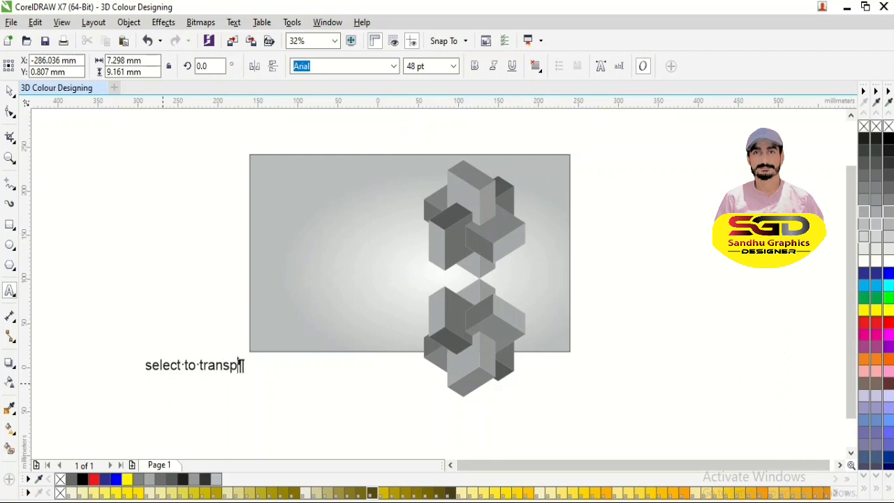
pyautogui.write('acy tool')
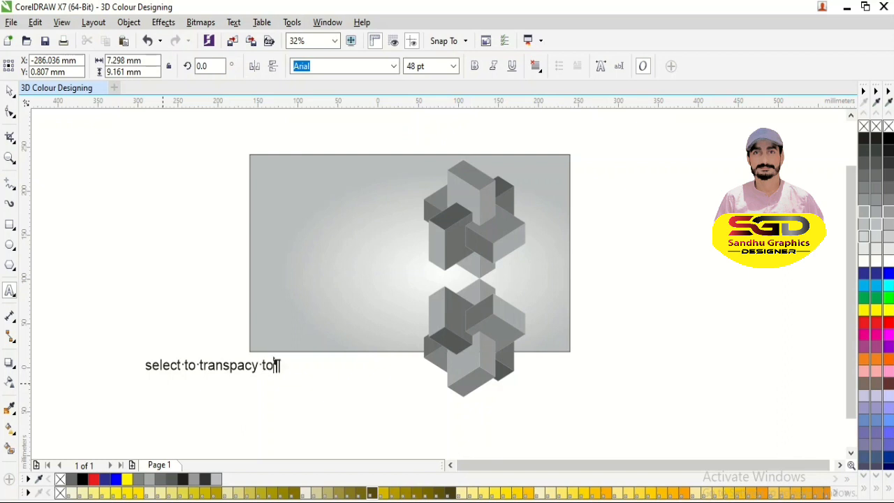
pyautogui.write('l')
pyautogui.click(9, 91)
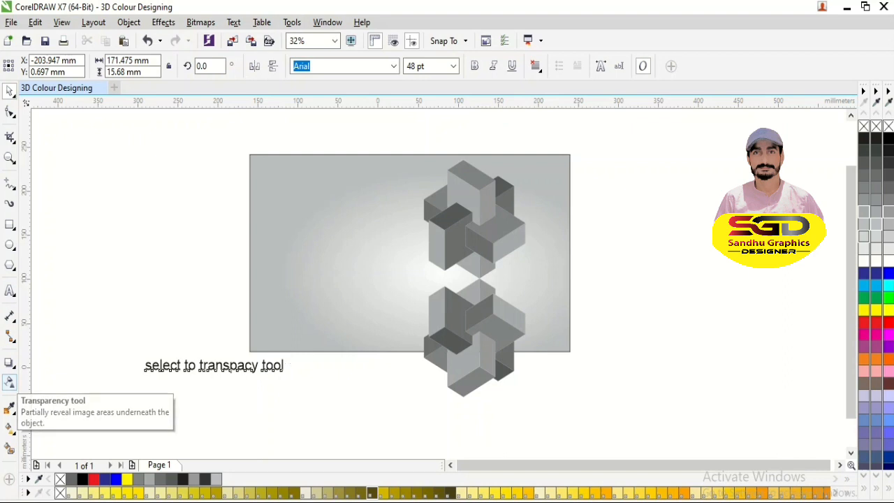
# - Apply a linear vertical transparency to the mirrored copy so it fades out downwards from 0 to 100 percent
pyautogui.click(10, 382)
pyautogui.moveTo(472, 280); pyautogui.dragTo(470, 381)
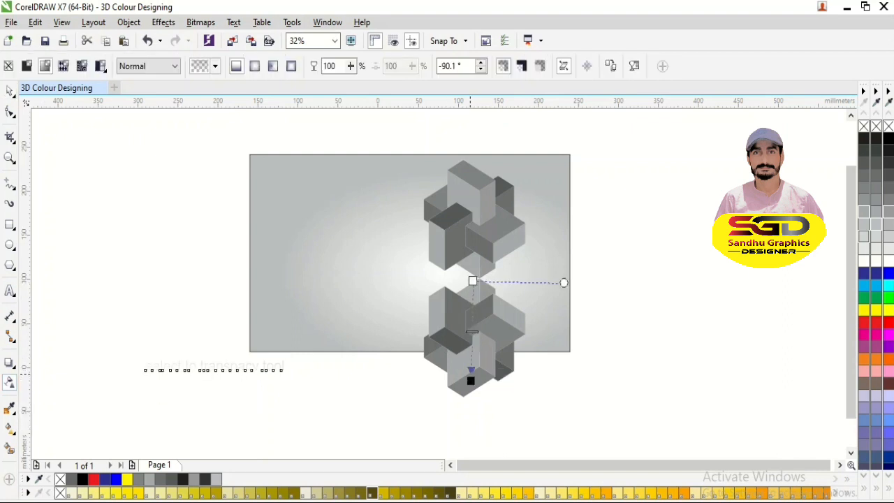
pyautogui.hotkey('ctrl', 'z')
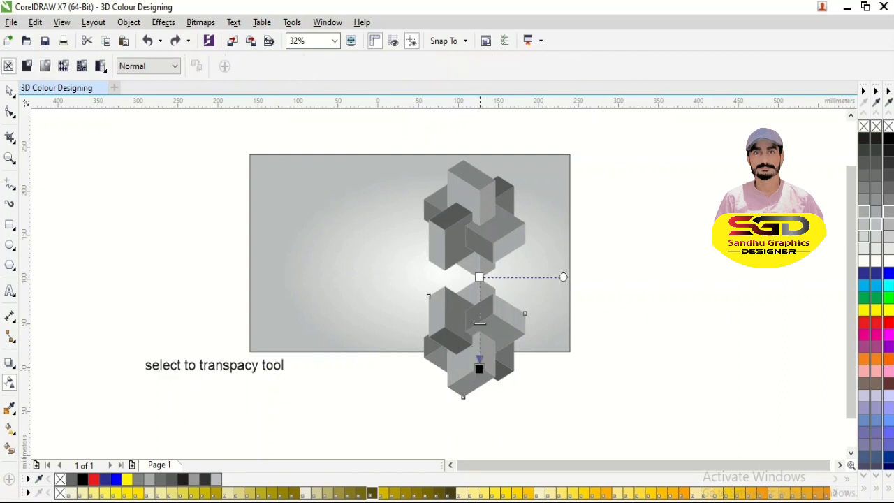
pyautogui.moveTo(479, 277); pyautogui.dragTo(479, 347)
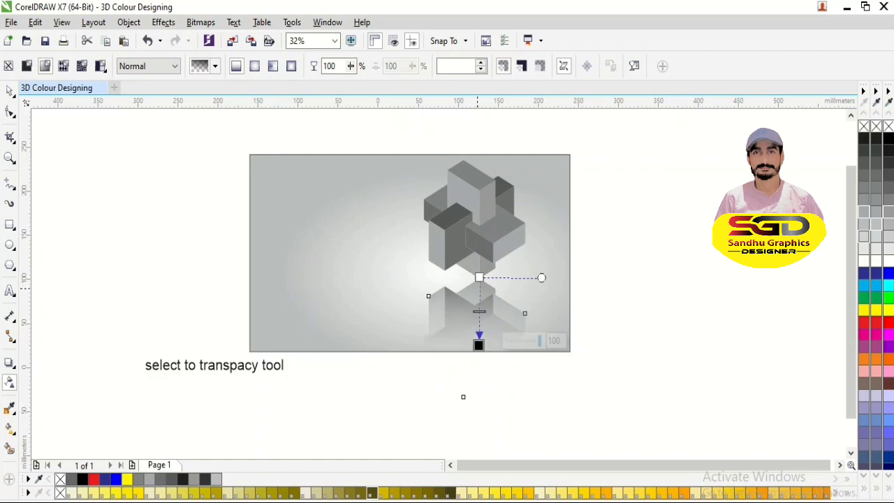
pyautogui.moveTo(479, 277); pyautogui.dragTo(479, 254)
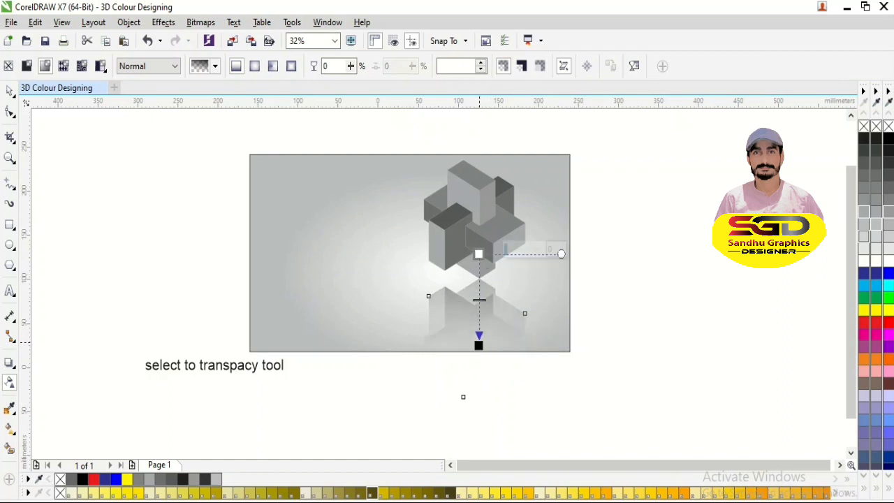
pyautogui.moveTo(479, 346); pyautogui.dragTo(479, 322)
pyautogui.press('space')
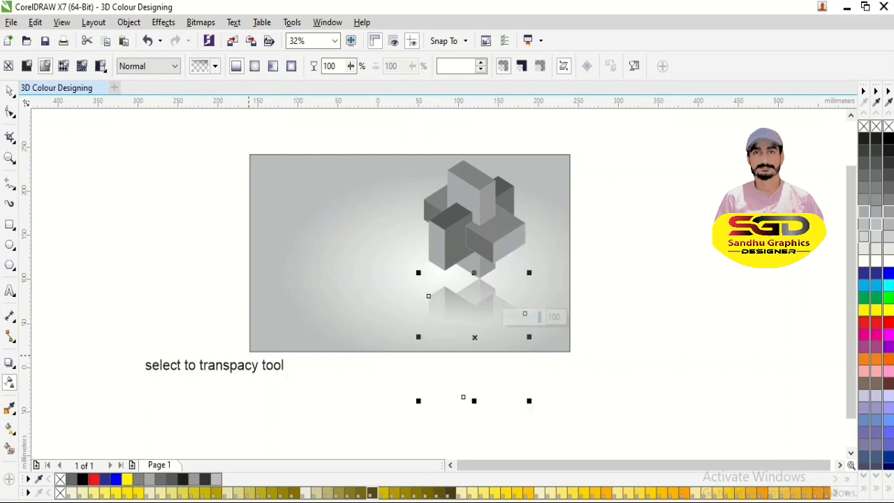
# - Delete the "select to transpacy tool" label and group the boxes with their reflection
pyautogui.click(250, 367)
pyautogui.press('Delete')
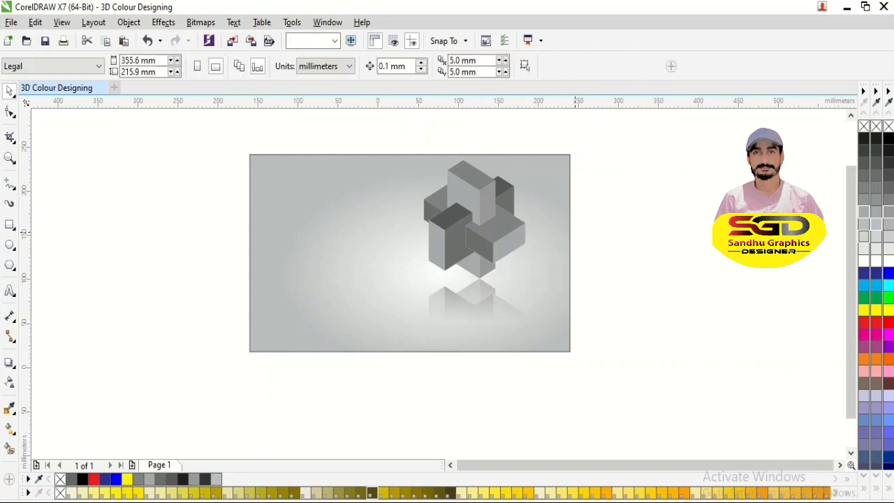
pyautogui.moveTo(339, 131); pyautogui.dragTo(634, 409)
pyautogui.hotkey('ctrl', 'a')
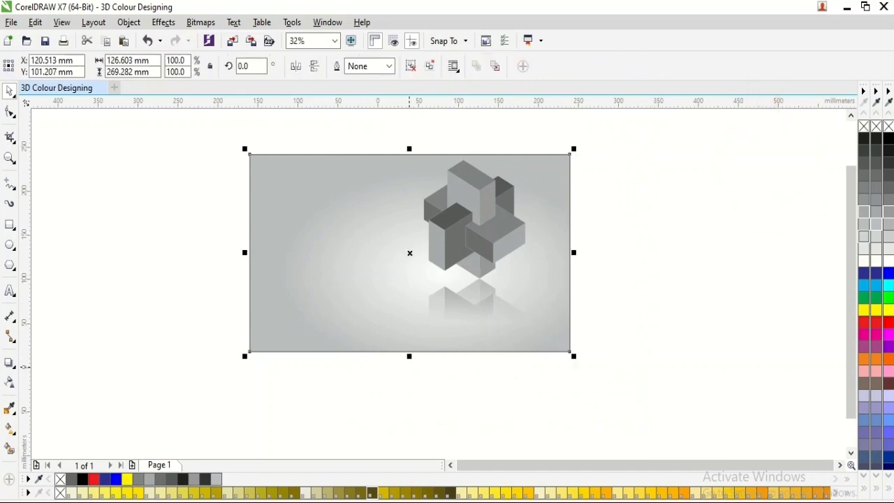